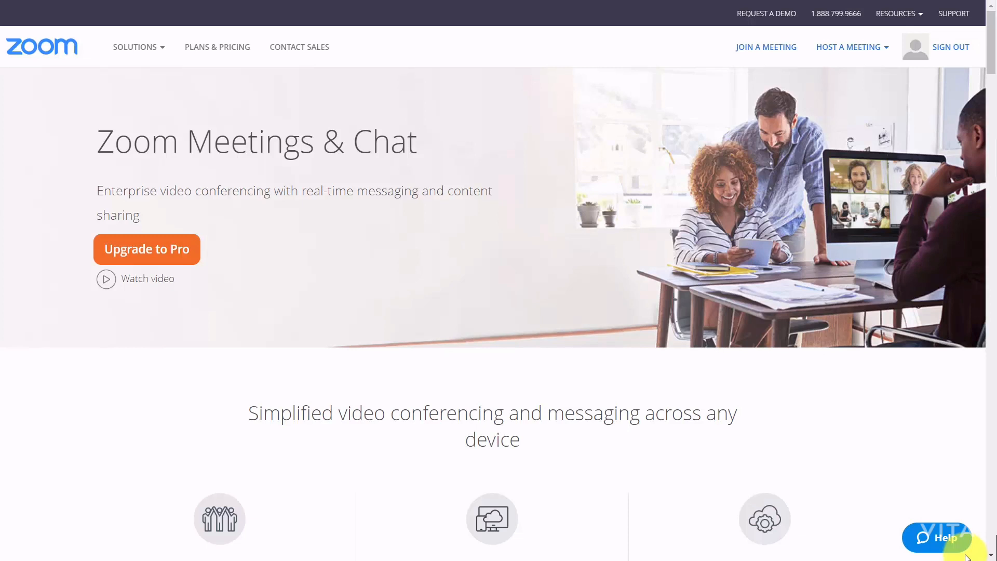
- Look through the Meetings & Chat, Video Webinars, Join a Meeting and App Store pages, and view the advanced screen-sharing options
{"action": "key", "text": "ctrl+Tab"}
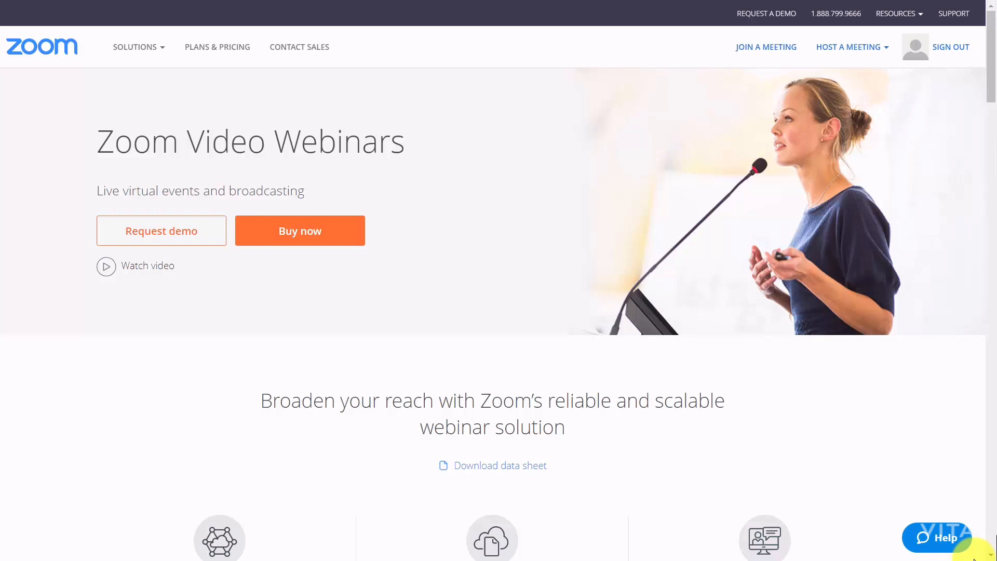
{"action": "key", "text": "ctrl+Tab"}
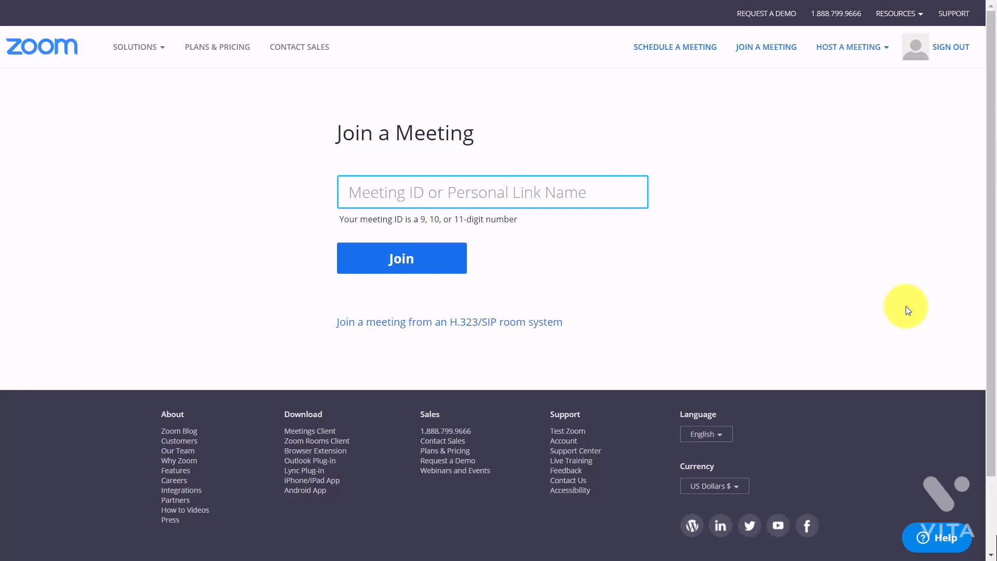
{"action": "key", "text": "ctrl+Tab"}
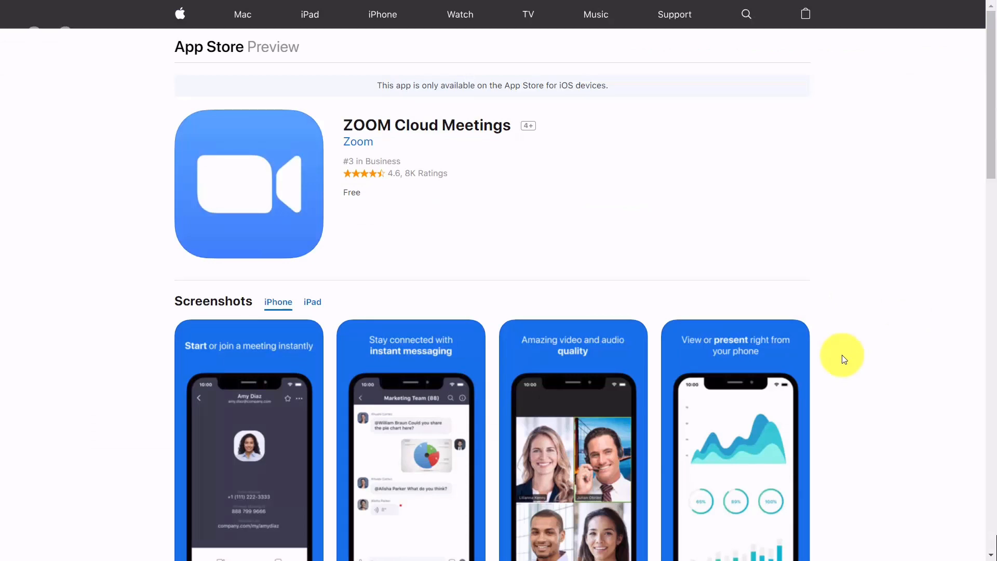
{"action": "key", "text": "ctrl+Tab"}
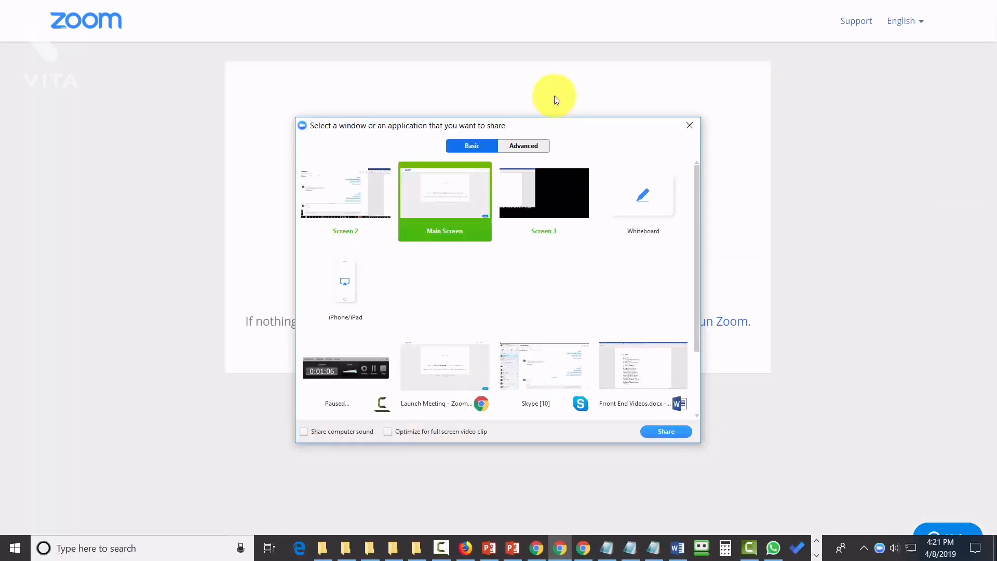
{"action": "left_click", "coordinate": [524, 146]}
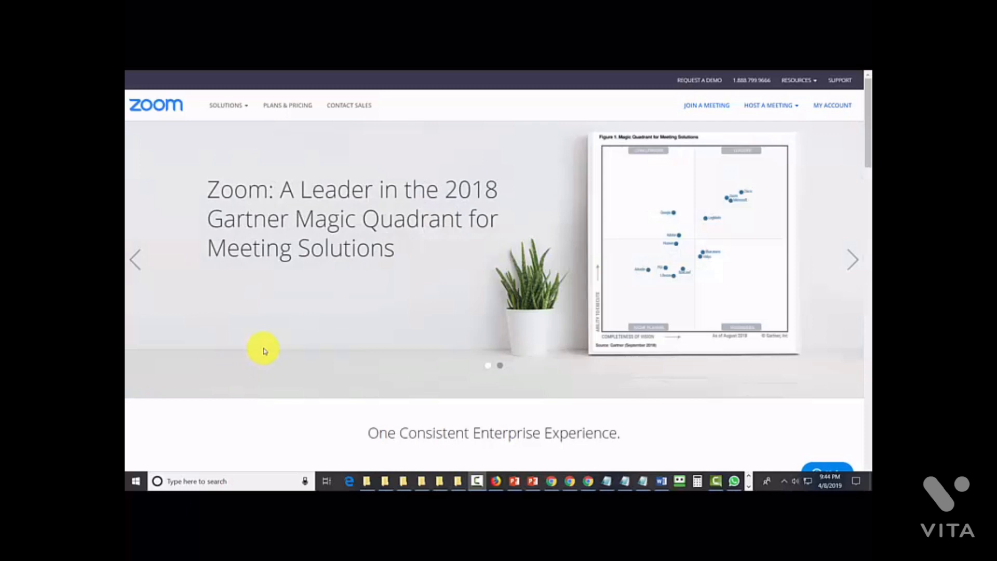
- Open the plans and pricing page and examine the Basic plan's video conferencing, web conferencing and group collaboration features
{"action": "left_click", "coordinate": [281, 109]}
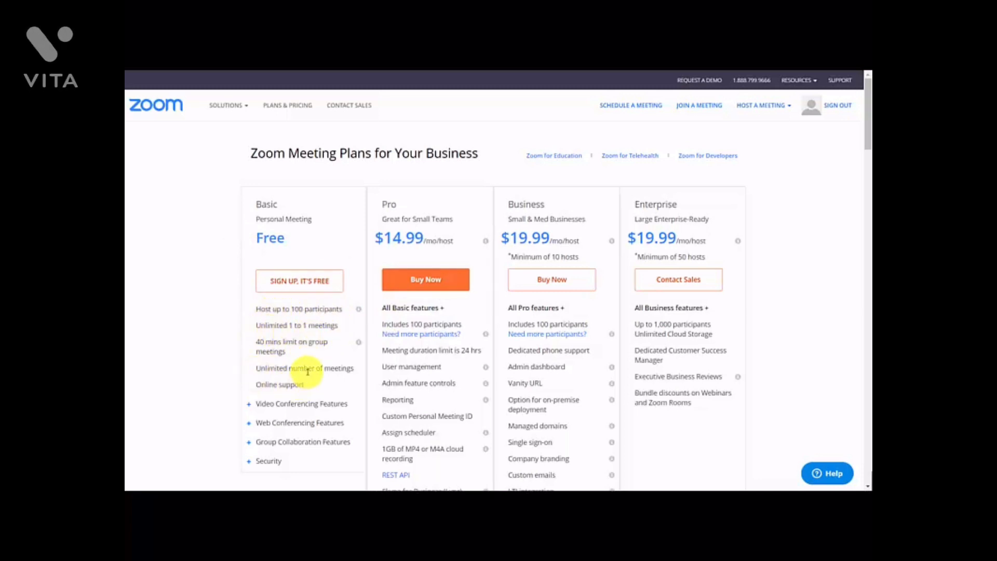
{"action": "scroll", "coordinate": [306, 363], "scroll_direction": "down", "scroll_amount": 1}
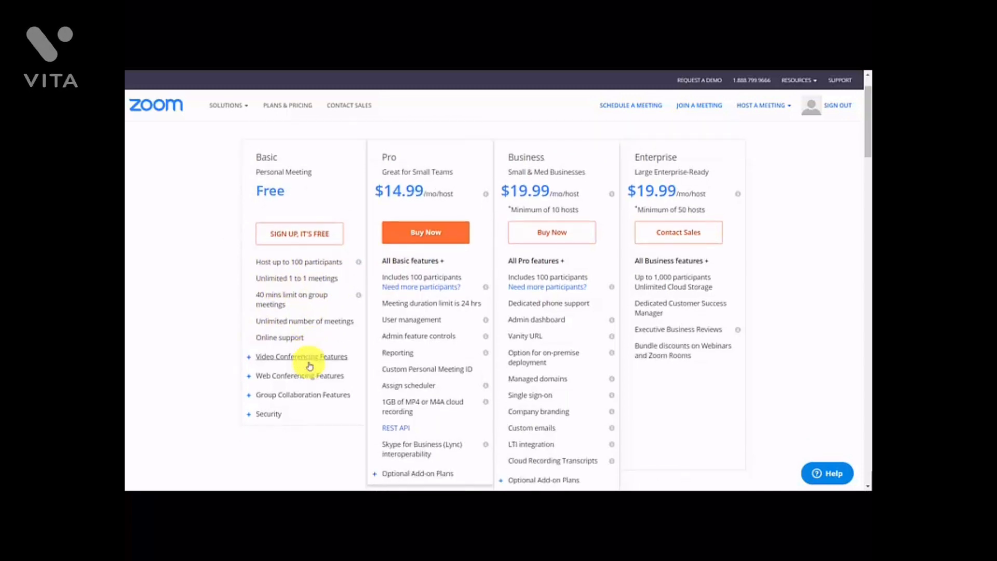
{"action": "left_click", "coordinate": [251, 355]}
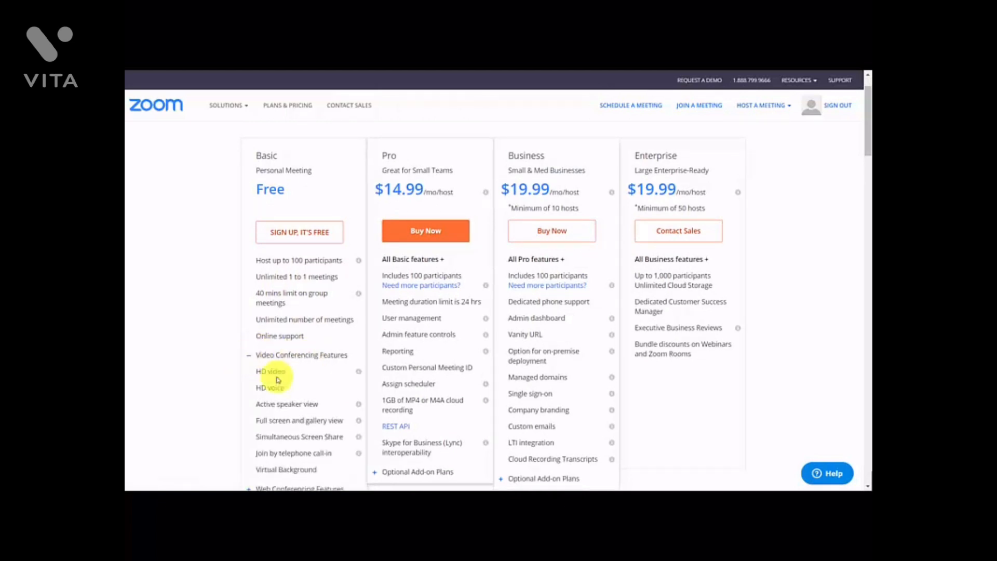
{"action": "scroll", "coordinate": [279, 379], "scroll_direction": "down", "scroll_amount": 2}
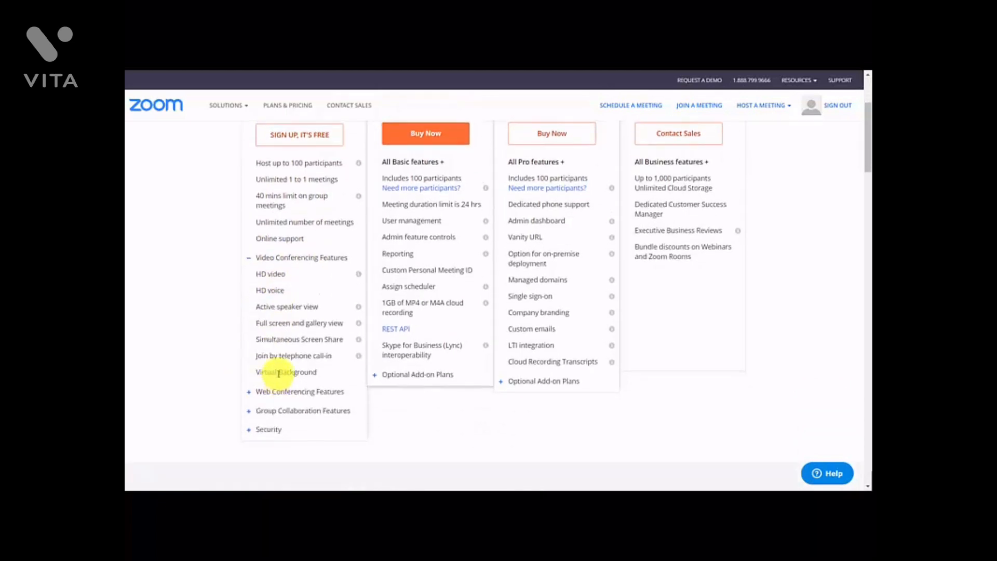
{"action": "left_click", "coordinate": [247, 393]}
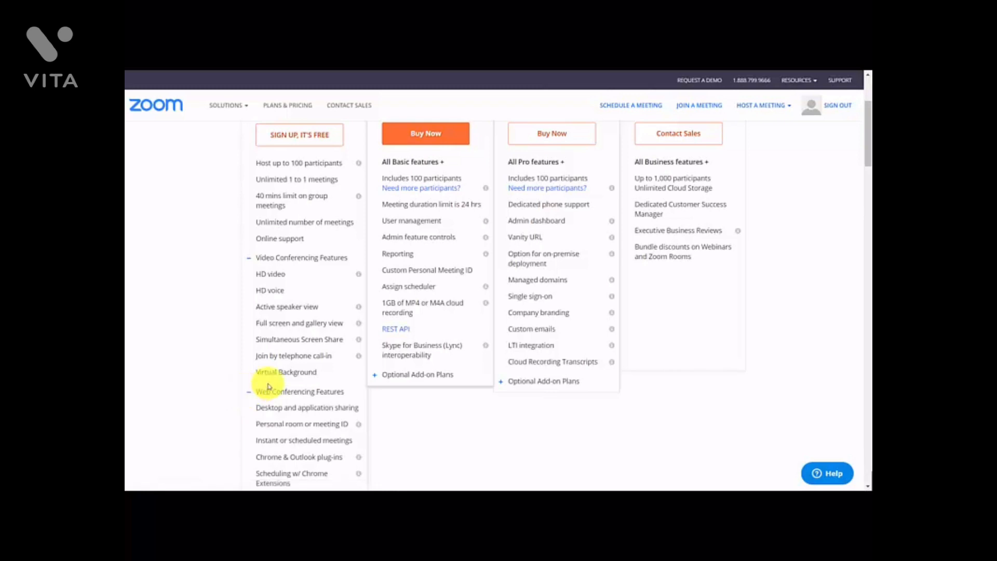
{"action": "scroll", "coordinate": [508, 373], "scroll_direction": "down", "scroll_amount": 5}
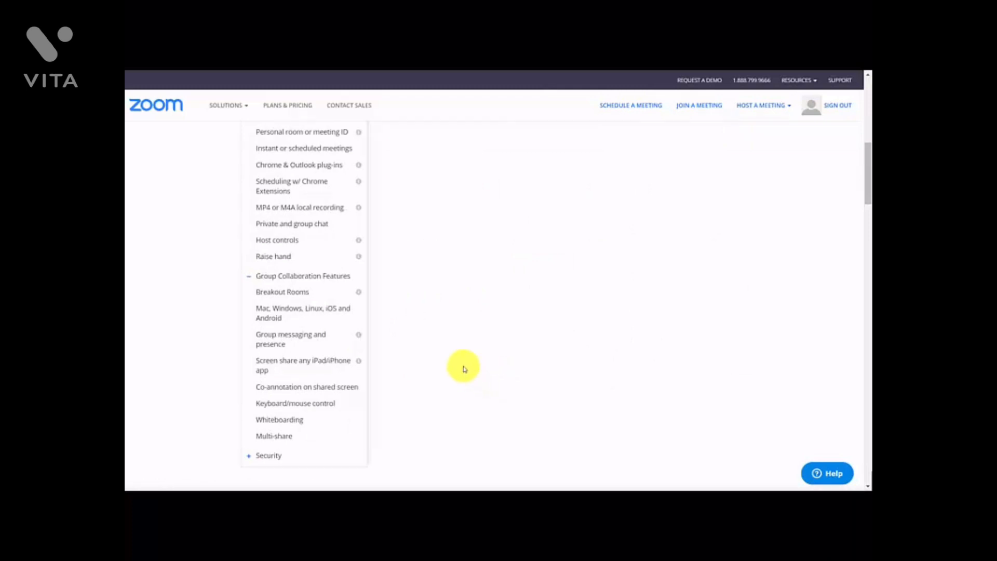
{"action": "mouse_move", "coordinate": [359, 299]}
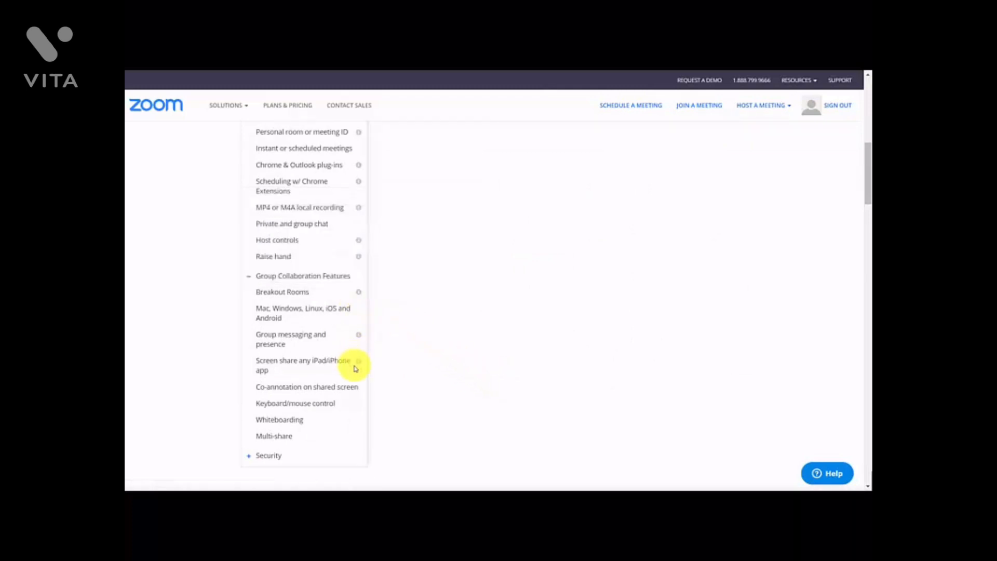
{"action": "mouse_move", "coordinate": [359, 365]}
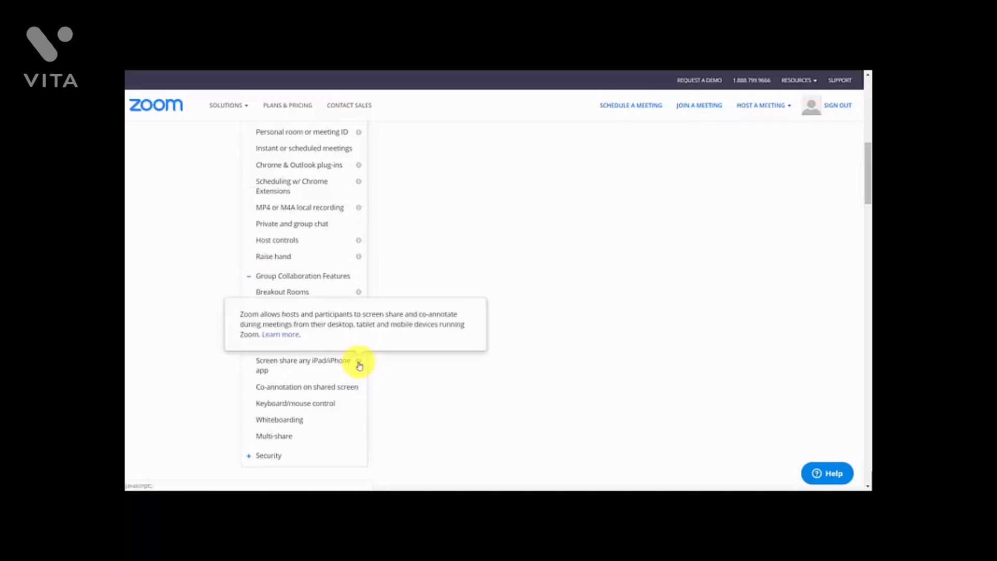
- Expand and review the optional add-on plans of the Pro and Business plans
{"action": "scroll", "coordinate": [343, 361], "scroll_direction": "up", "scroll_amount": 5}
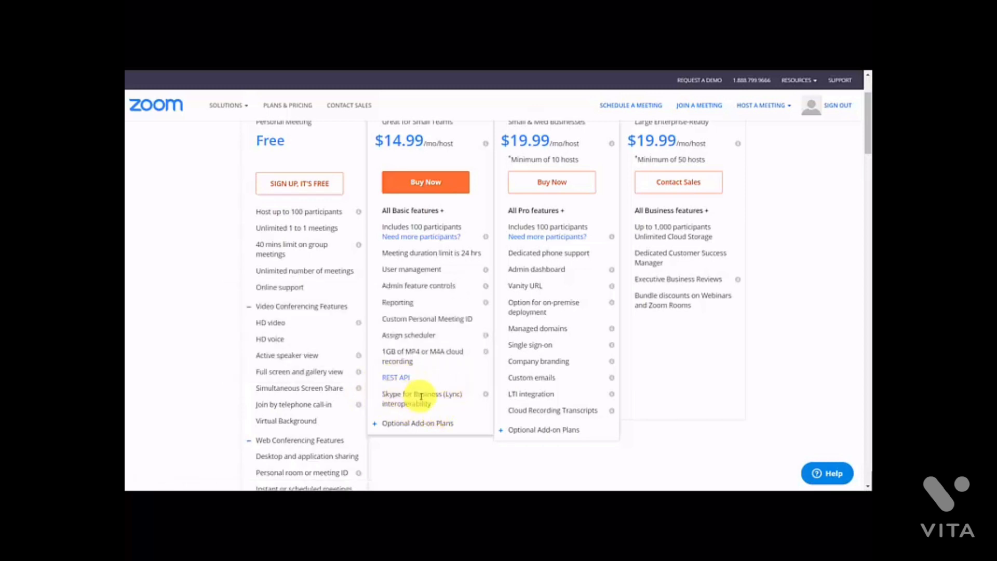
{"action": "left_click", "coordinate": [418, 423]}
{"action": "scroll", "coordinate": [426, 394], "scroll_direction": "down", "scroll_amount": 3}
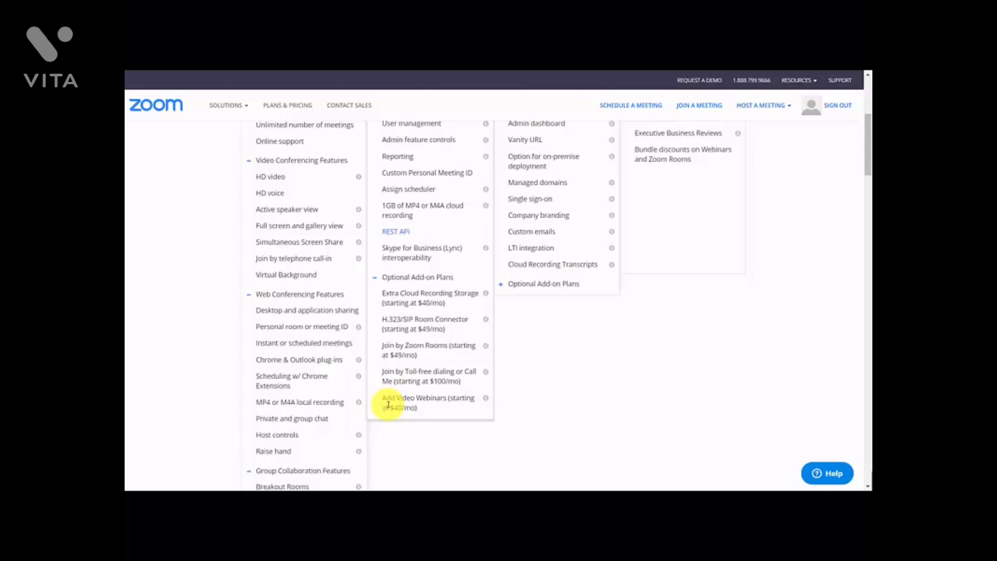
{"action": "left_click", "coordinate": [511, 284]}
{"action": "scroll", "coordinate": [512, 454], "scroll_direction": "up", "scroll_amount": 3}
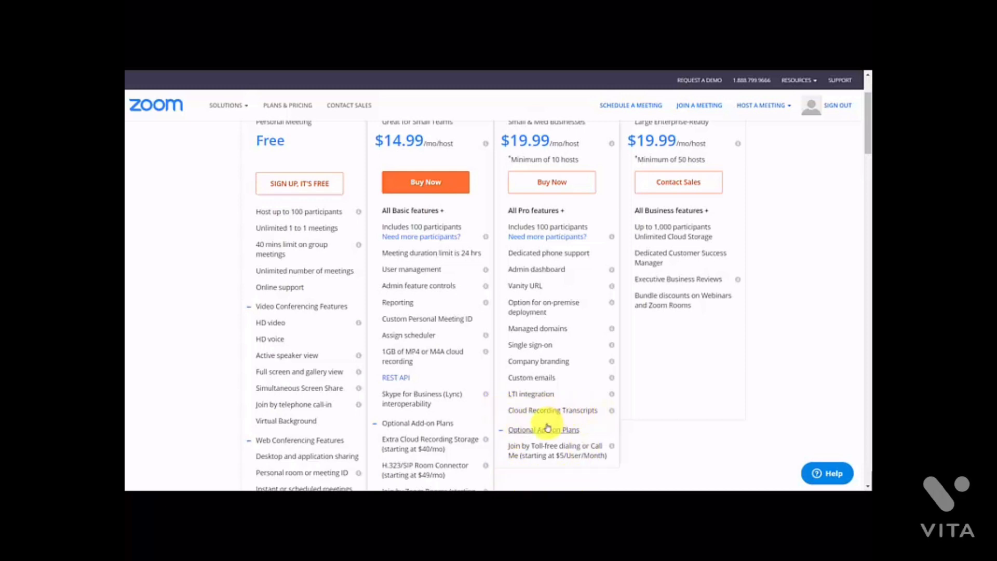
{"action": "scroll", "coordinate": [414, 458], "scroll_direction": "up", "scroll_amount": 2}
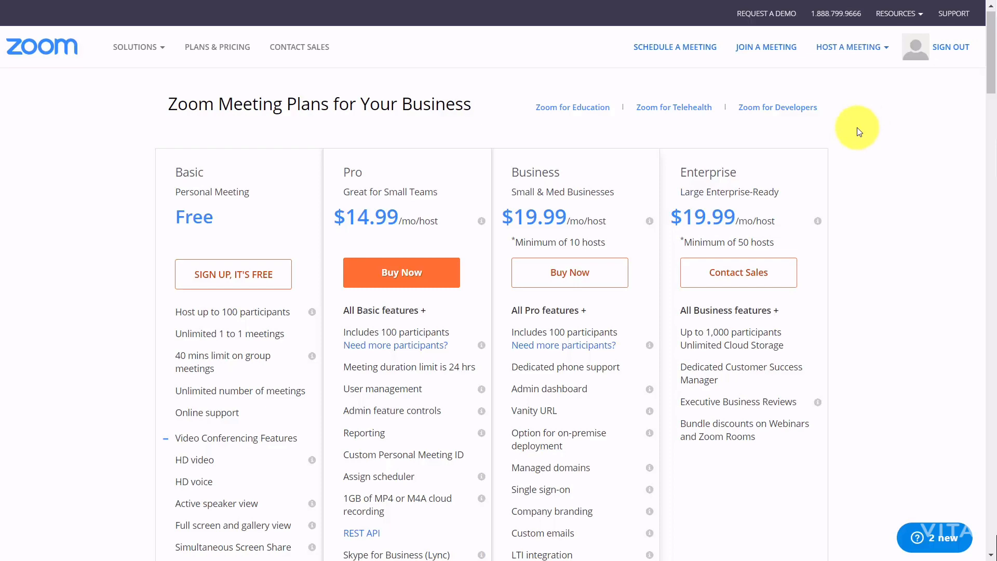
- Open the Partners page from the site footer and read about the Refer-a-Friend program
{"action": "scroll", "coordinate": [859, 131], "scroll_direction": "down", "scroll_amount": 20}
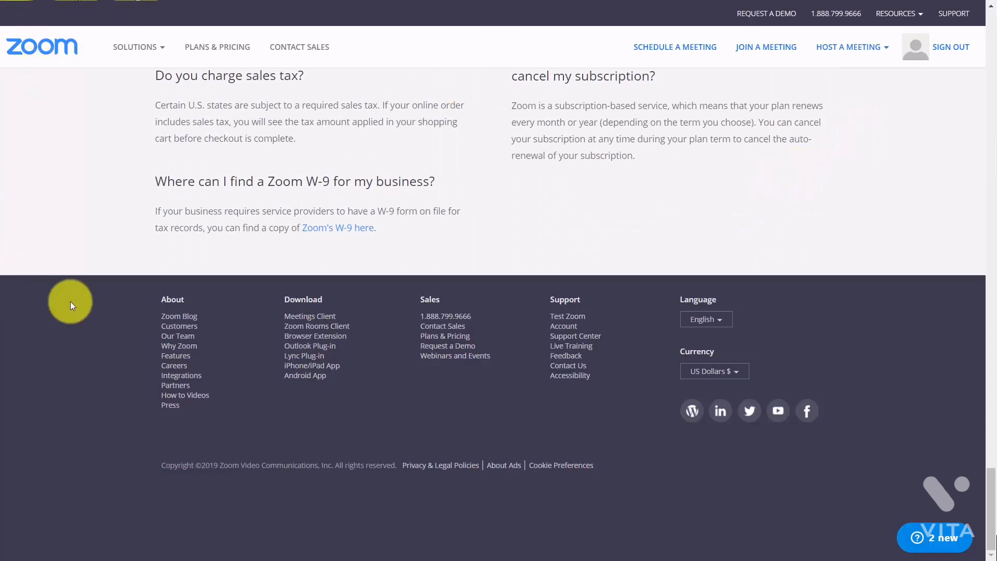
{"action": "left_click", "coordinate": [178, 390]}
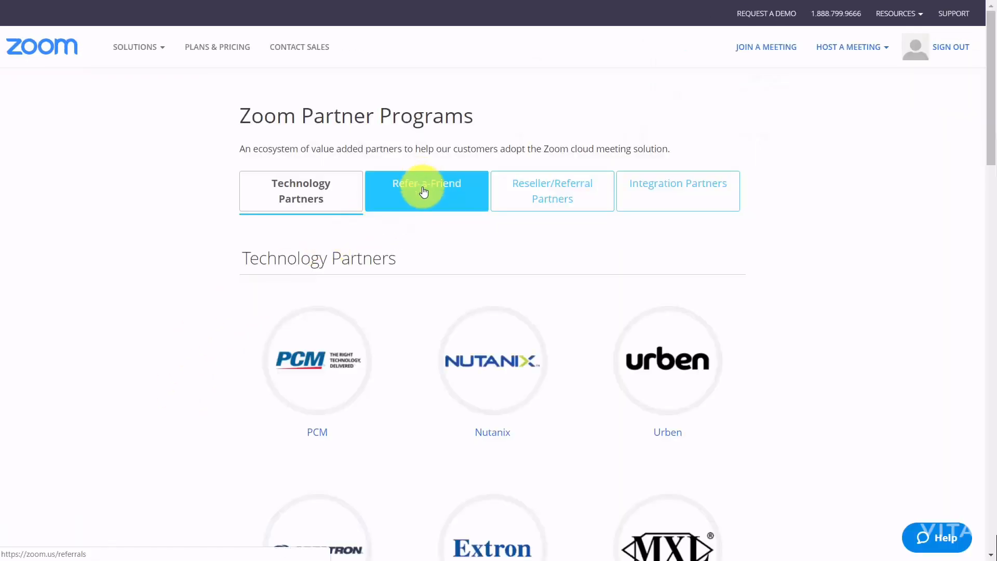
{"action": "left_click", "coordinate": [422, 184]}
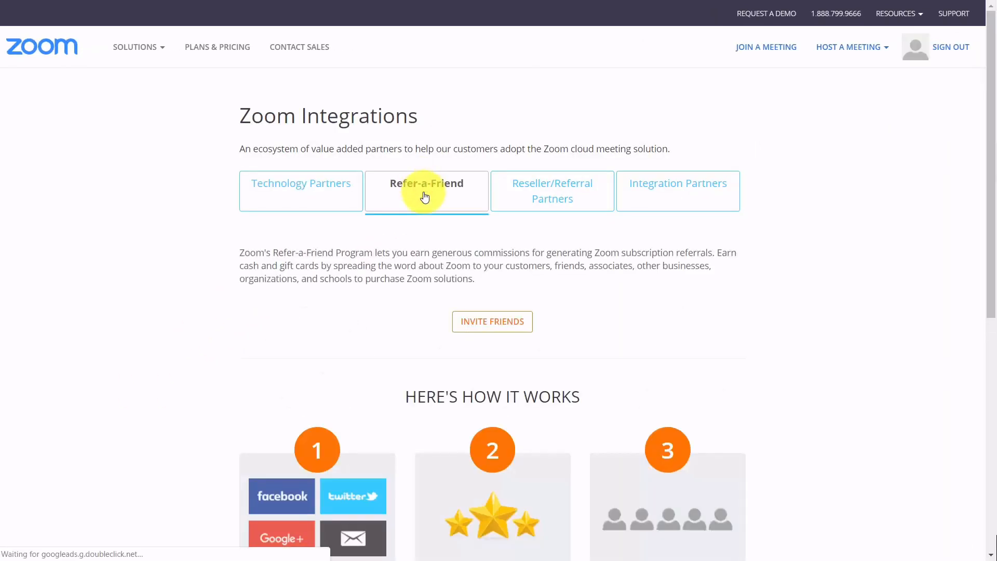
{"action": "scroll", "coordinate": [343, 159], "scroll_direction": "down", "scroll_amount": 3}
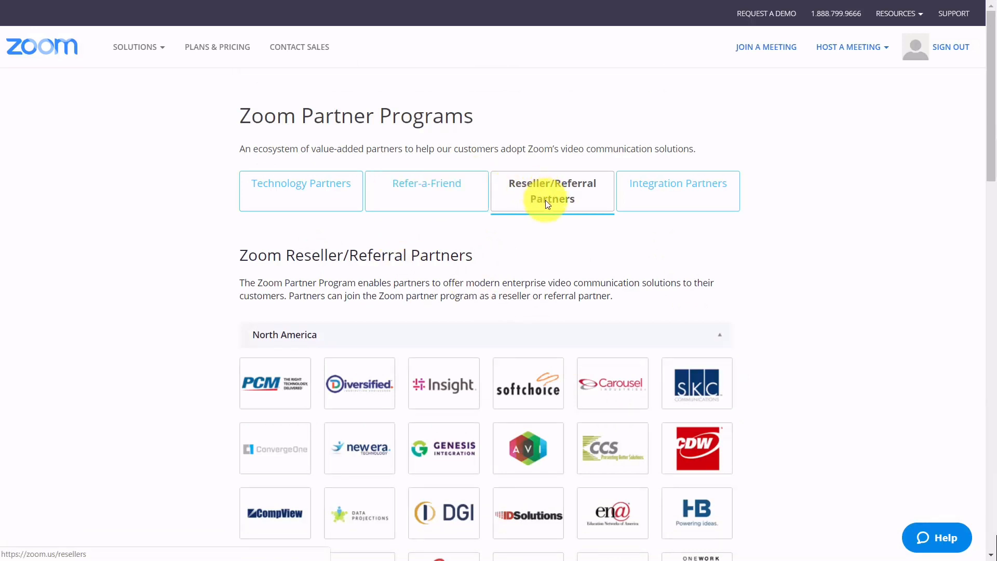
- Open the reseller partner application form, and return to the Refer-a-Friend page to open its friend invitation
{"action": "scroll", "coordinate": [544, 202], "scroll_direction": "down", "scroll_amount": 15}
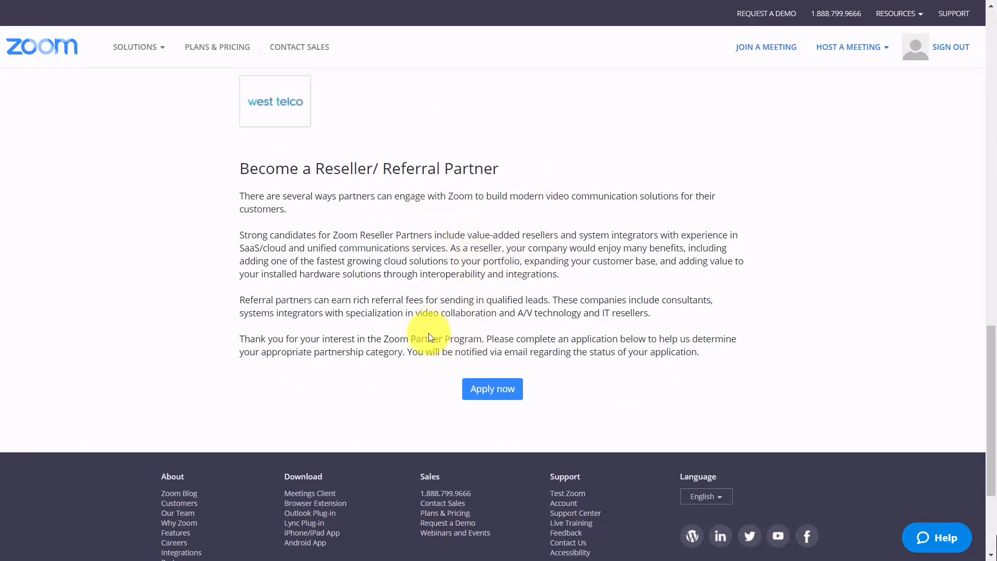
{"action": "left_click", "coordinate": [484, 390]}
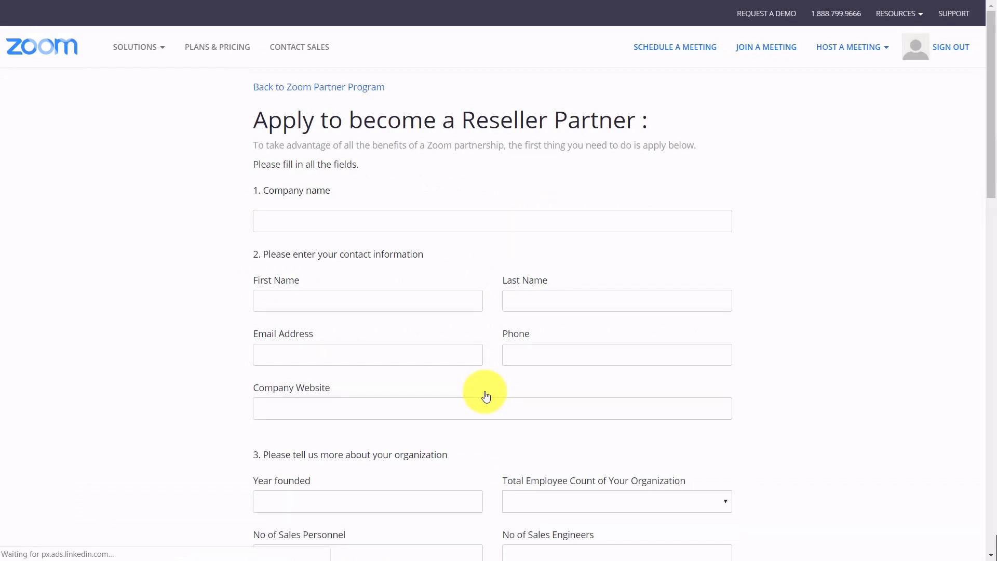
{"action": "key", "text": "ctrl+Tab"}
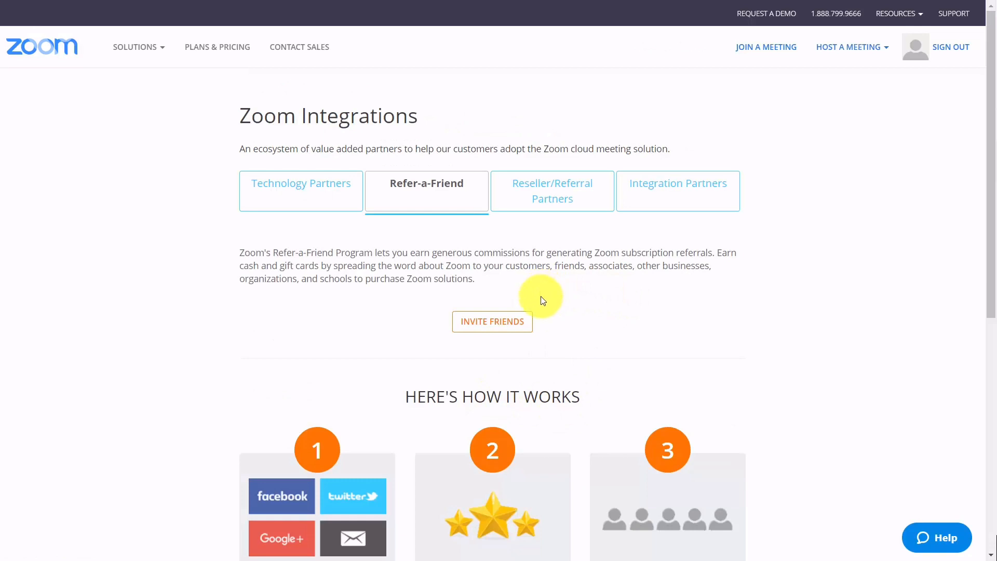
{"action": "left_click", "coordinate": [490, 323]}
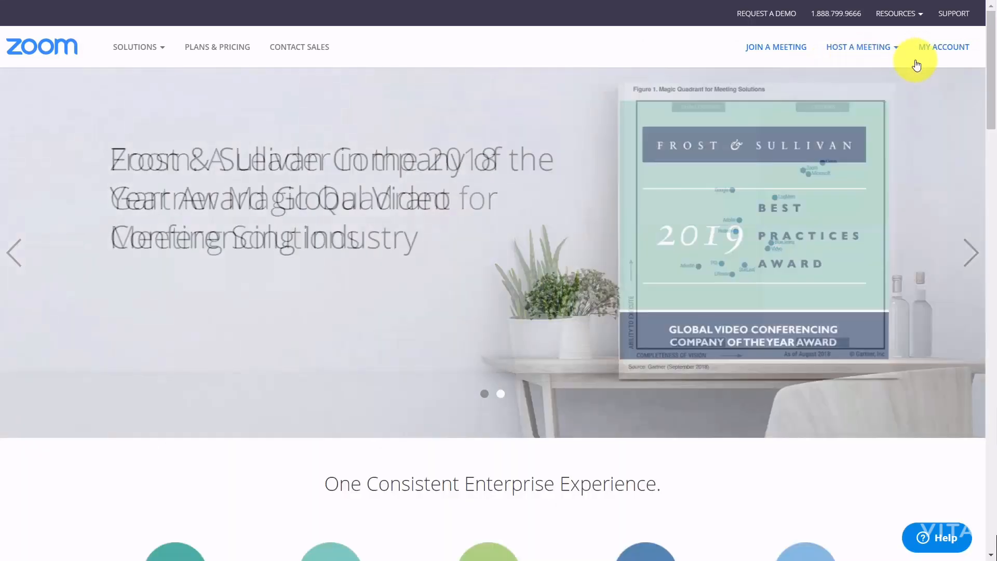
- Open the account's meeting settings and enable Breakout room under In Meeting (Advanced)
{"action": "left_click", "coordinate": [943, 48]}
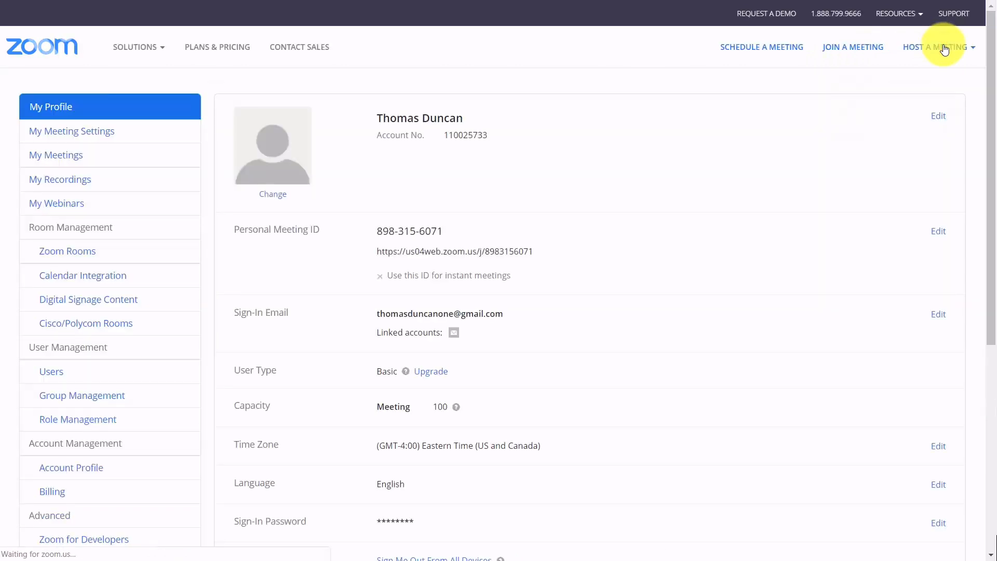
{"action": "left_click", "coordinate": [83, 132]}
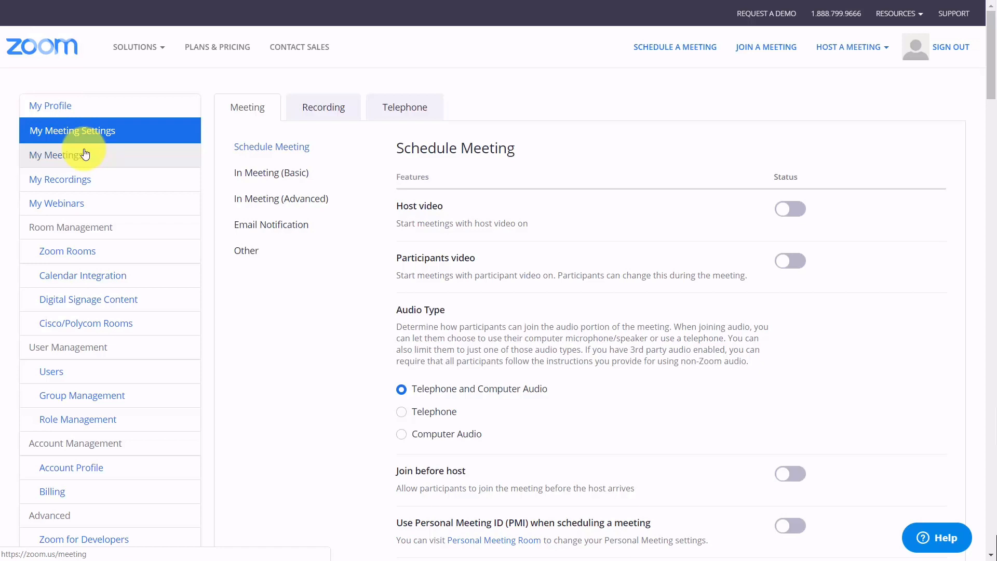
{"action": "scroll", "coordinate": [204, 239], "scroll_direction": "down", "scroll_amount": 10}
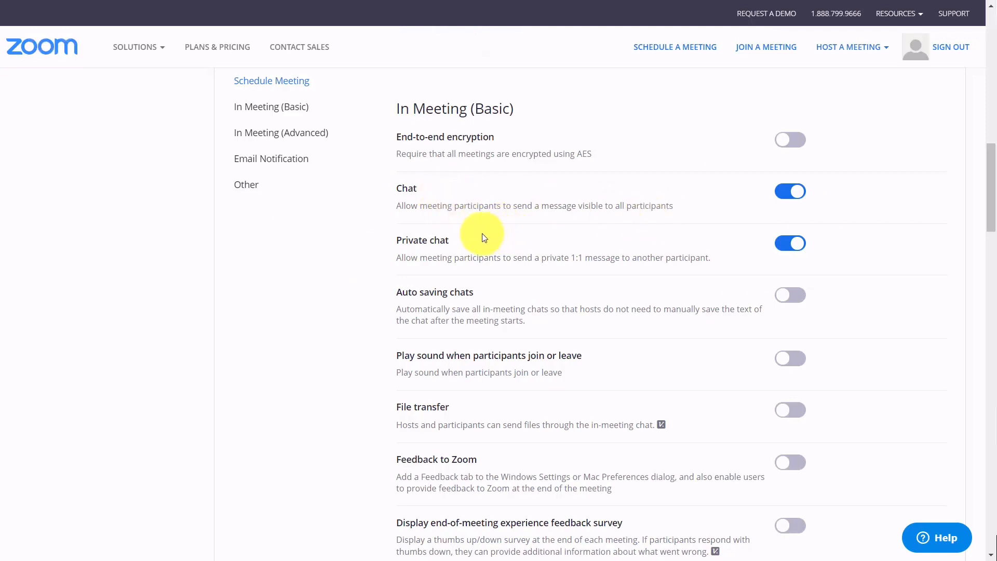
{"action": "scroll", "coordinate": [484, 237], "scroll_direction": "down", "scroll_amount": 10}
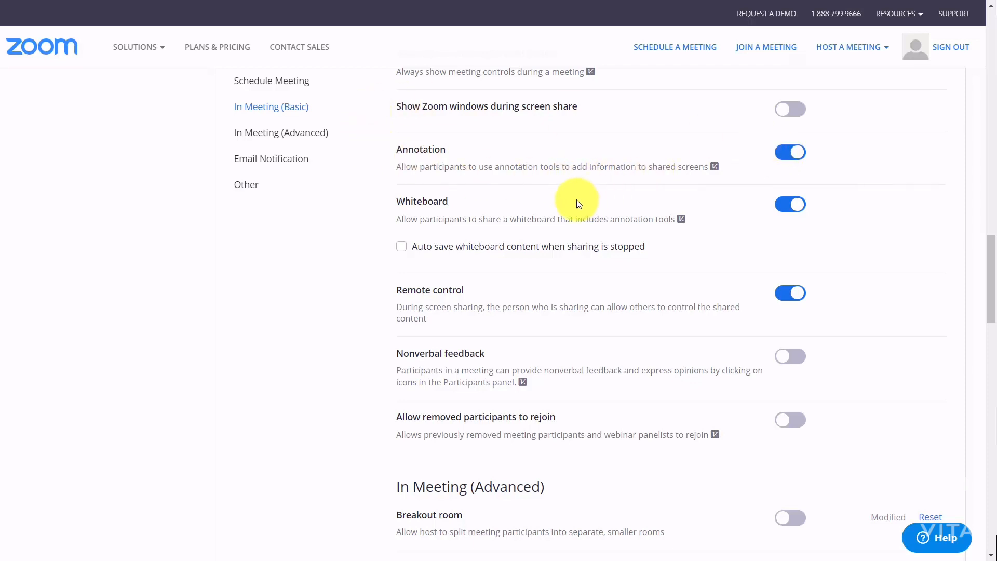
{"action": "scroll", "coordinate": [544, 212], "scroll_direction": "down", "scroll_amount": 6}
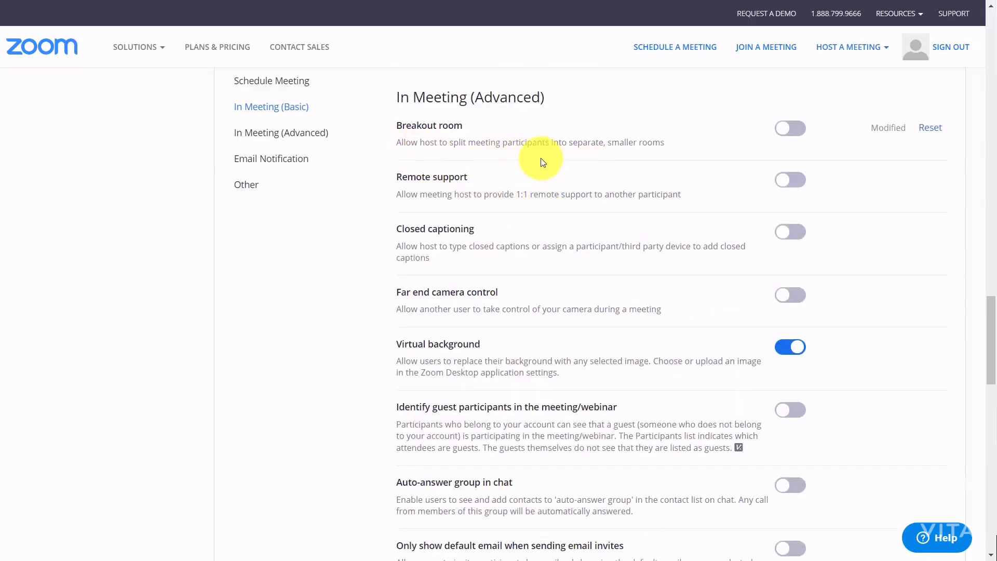
{"action": "left_click", "coordinate": [793, 130]}
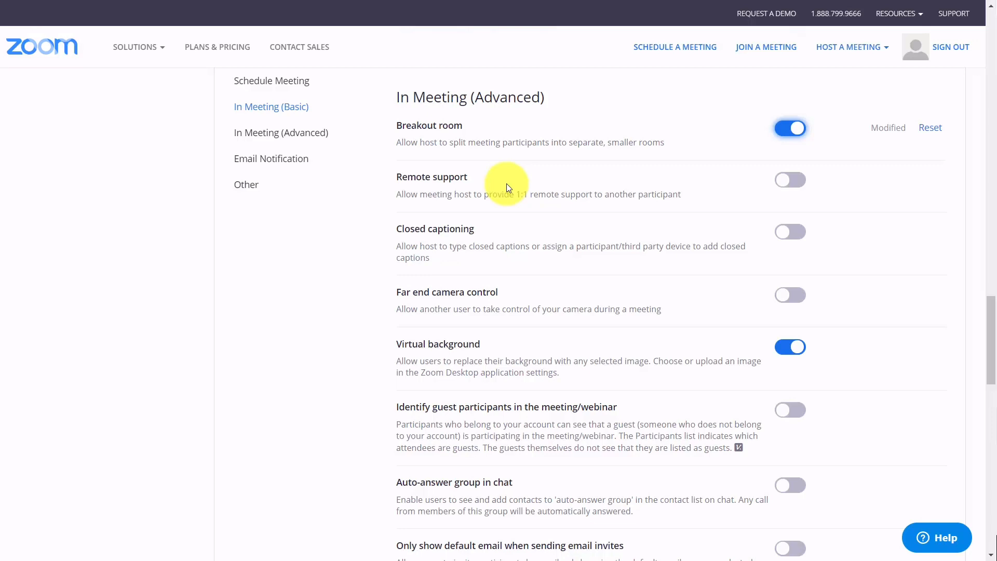
- Review the remaining meeting settings and enable automatic recording in the recording settings
{"action": "scroll", "coordinate": [506, 182], "scroll_direction": "down", "scroll_amount": 15}
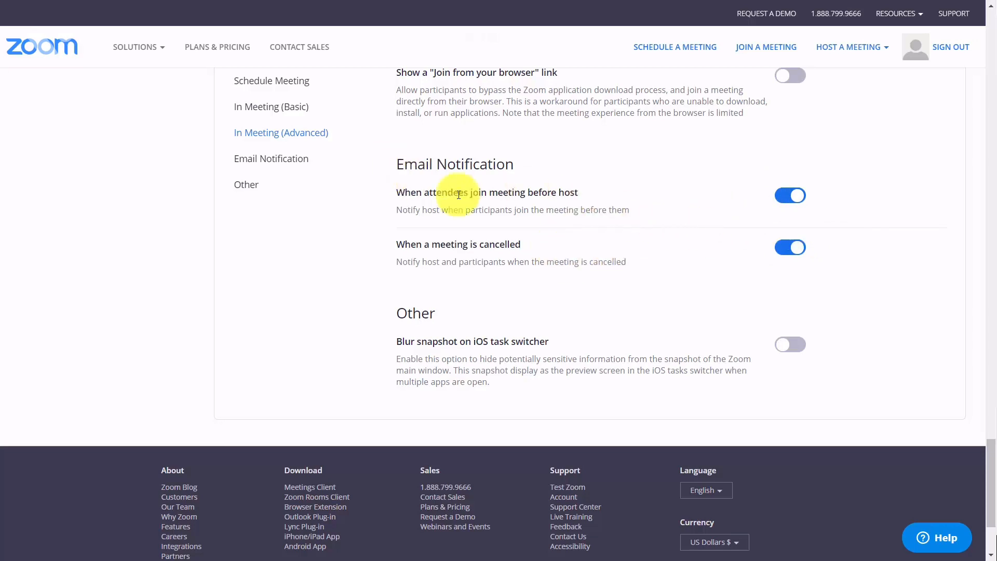
{"action": "scroll", "coordinate": [674, 241], "scroll_direction": "up", "scroll_amount": 20}
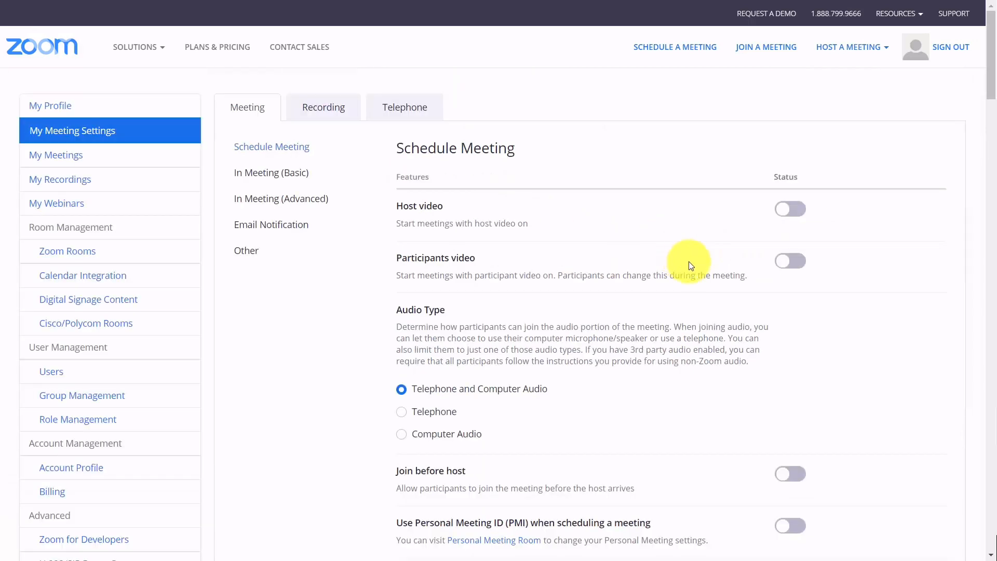
{"action": "left_click", "coordinate": [333, 107]}
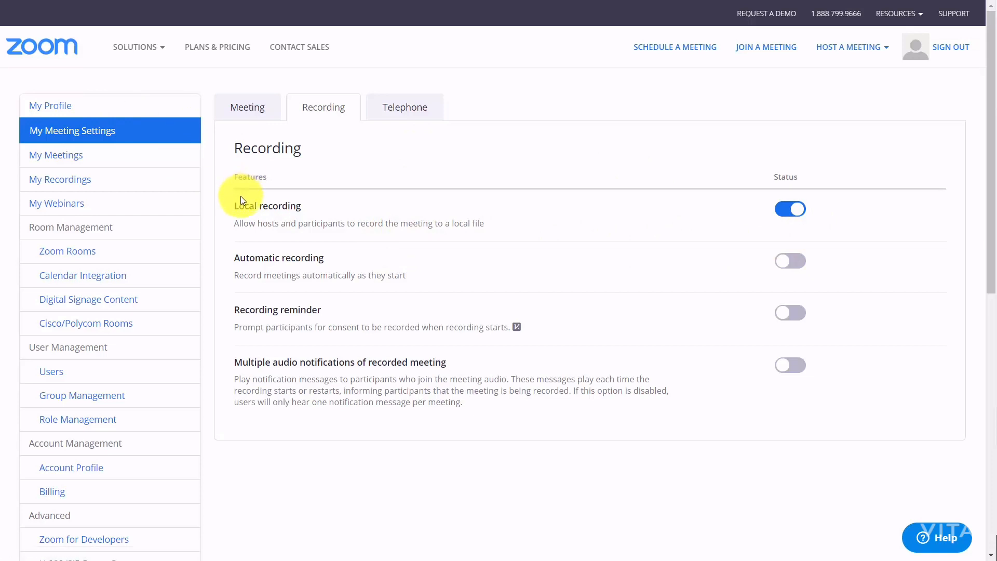
{"action": "left_click", "coordinate": [798, 268]}
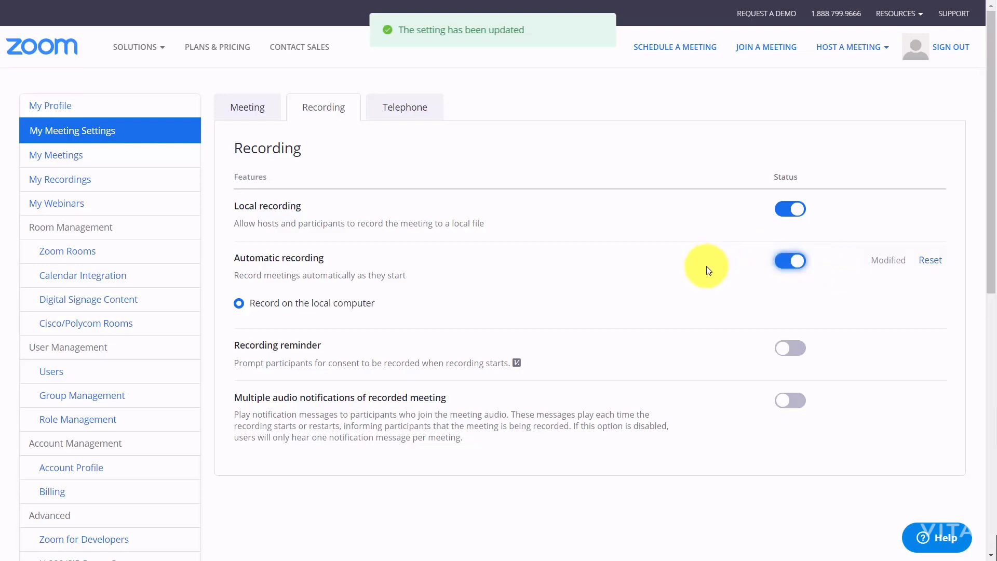
- Enable the Recording reminder and the Multiple audio notifications of recorded meeting in the recording settings
{"action": "scroll", "coordinate": [649, 244], "scroll_direction": "down", "scroll_amount": 1}
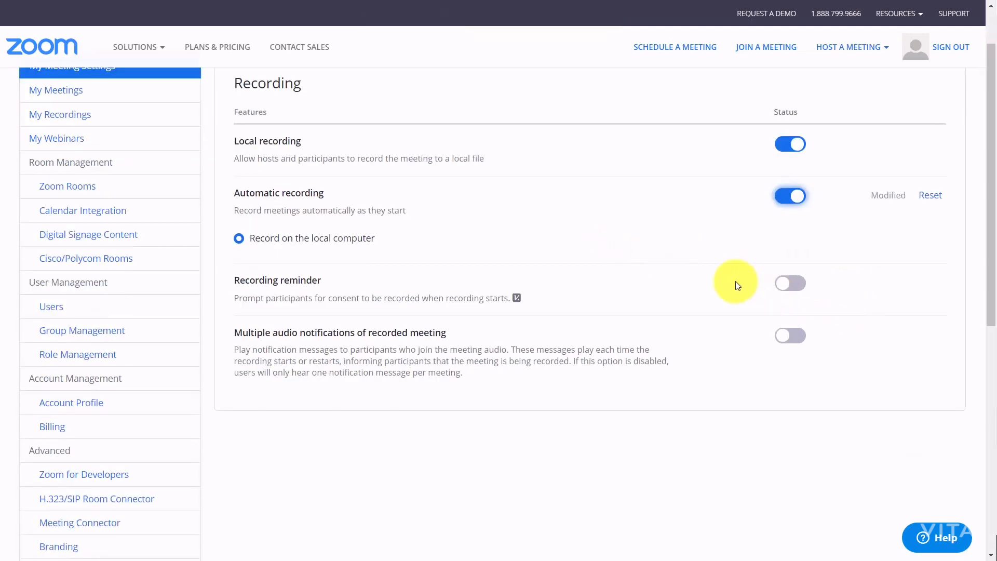
{"action": "left_click", "coordinate": [800, 283]}
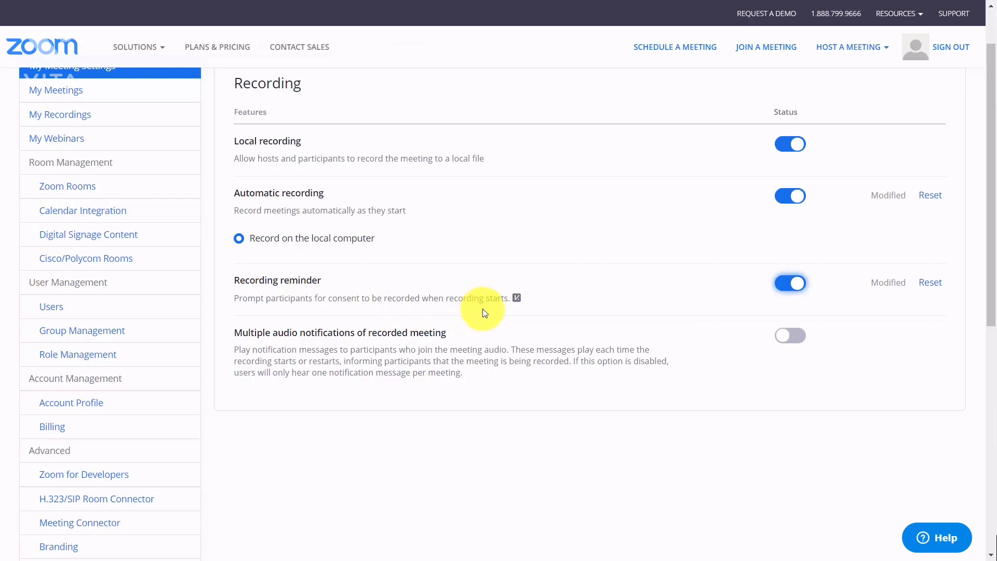
{"action": "scroll", "coordinate": [483, 312], "scroll_direction": "down", "scroll_amount": 1}
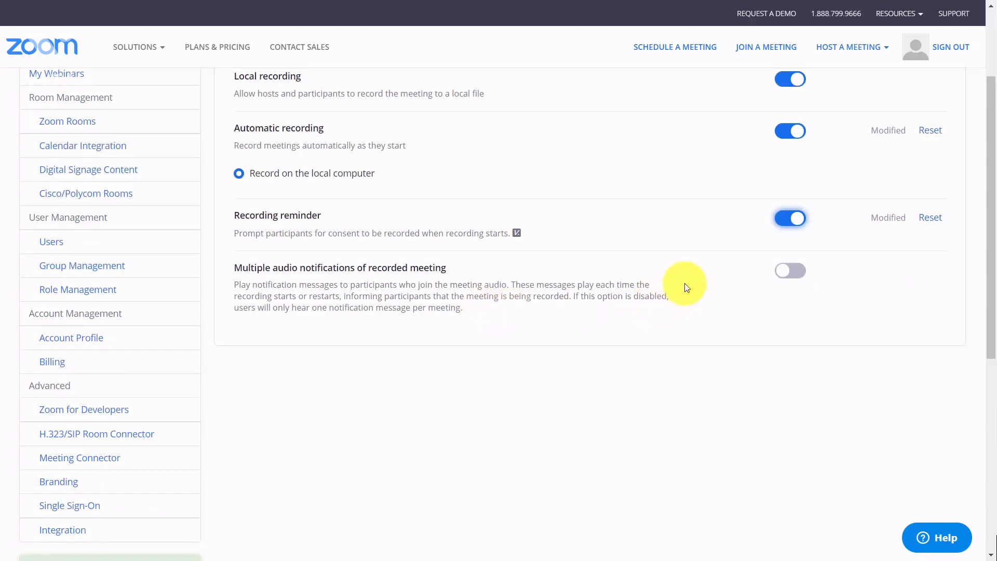
{"action": "left_click", "coordinate": [790, 270]}
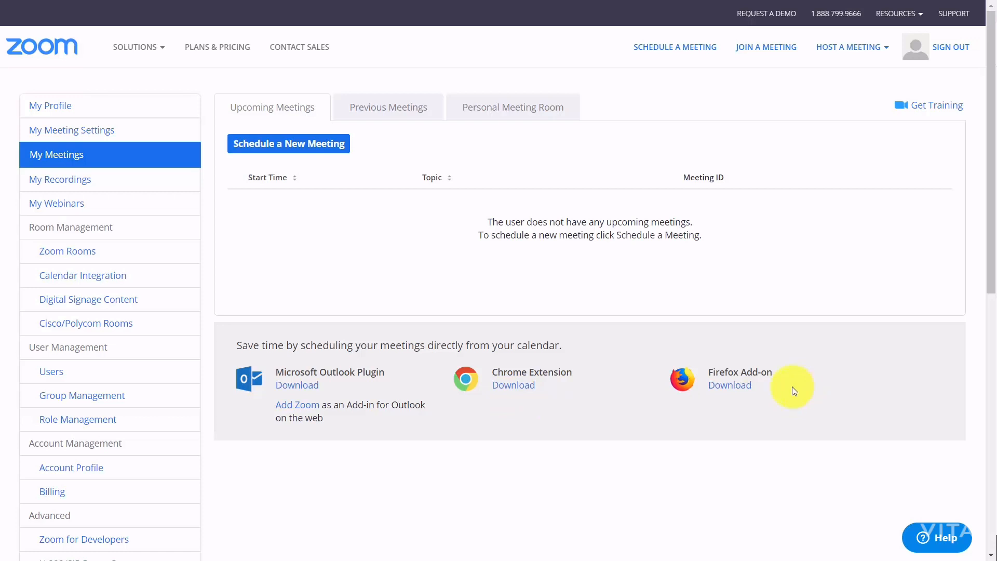
- Install the Zoom Scheduler Chrome extension through the download link on the My Meetings page
{"action": "left_click", "coordinate": [518, 388]}
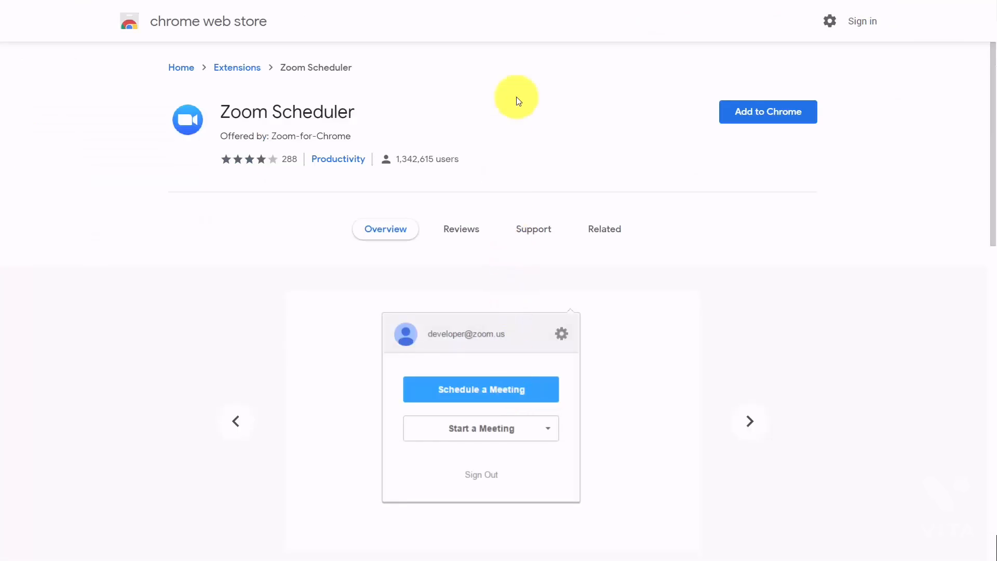
{"action": "left_click", "coordinate": [742, 108]}
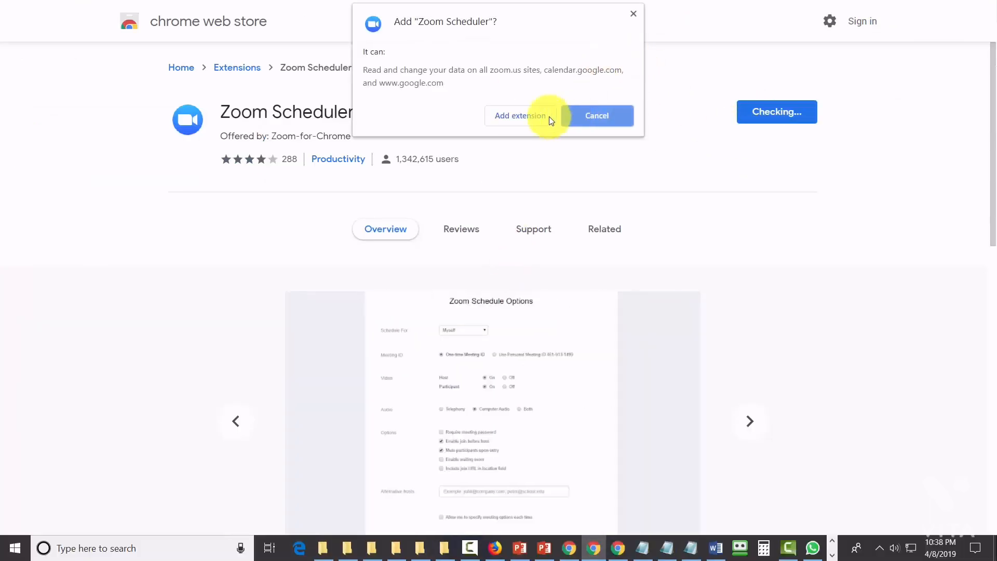
{"action": "left_click", "coordinate": [519, 114]}
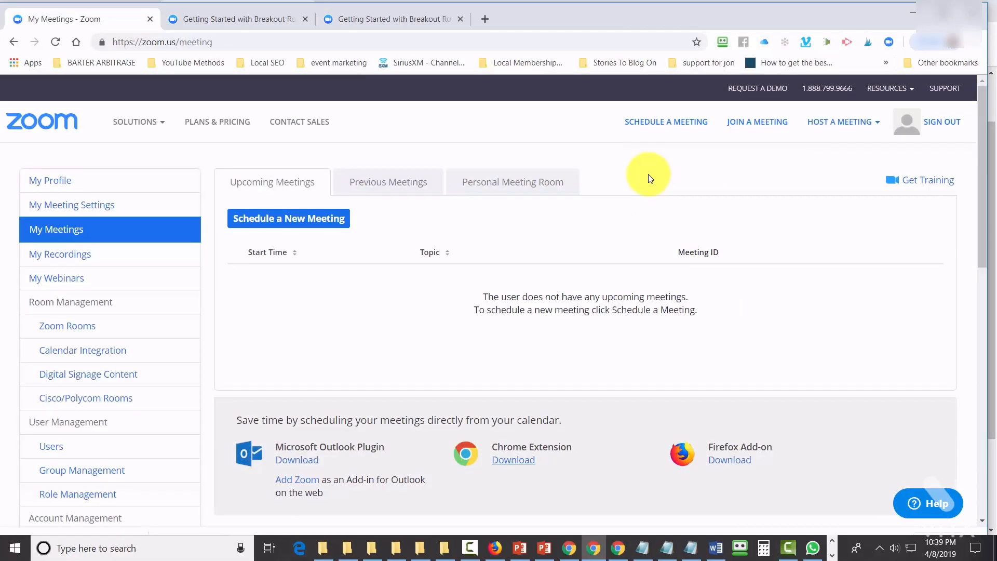
- Open the Zoom extension, create a Google Calendar event for Apr 10, 2019, 12:30pm to 1:30pm, and make it a Zoom meeting
{"action": "left_click", "coordinate": [889, 42]}
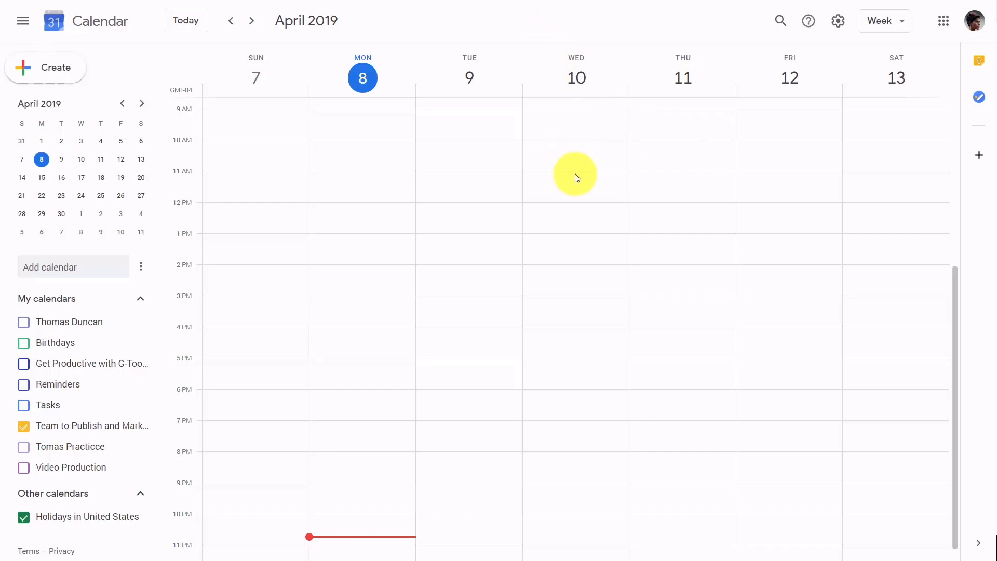
{"action": "left_click", "coordinate": [562, 156]}
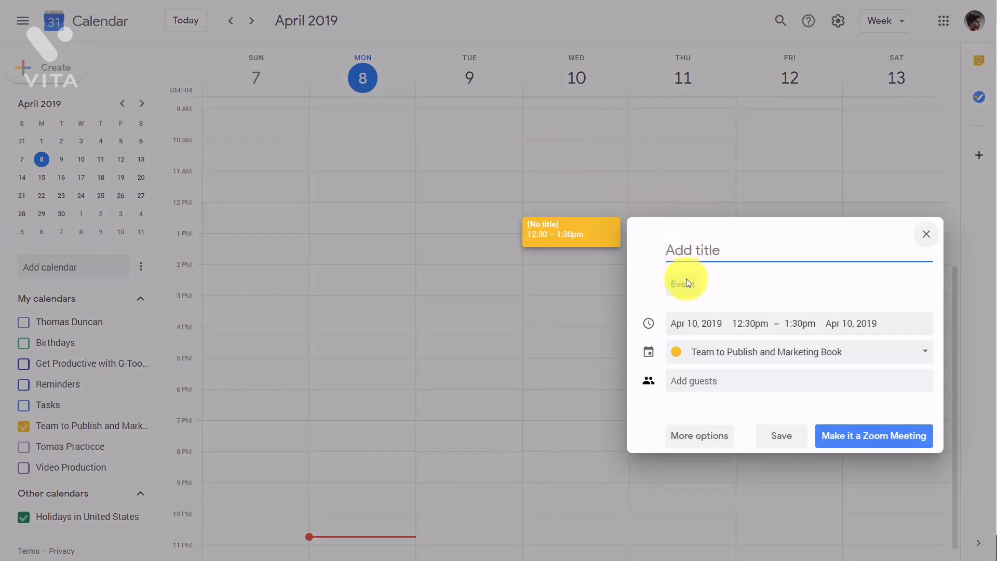
{"action": "left_click", "coordinate": [846, 444]}
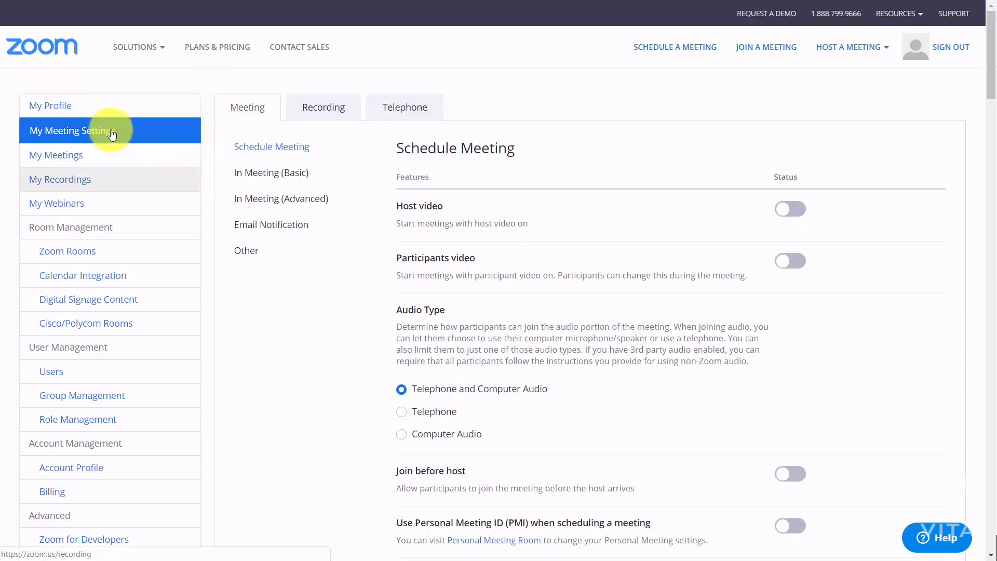
- Add a Basic user by e-mail address in the Video Tutorials department, and activate the account from the invitation e-mail
{"action": "left_click", "coordinate": [52, 373]}
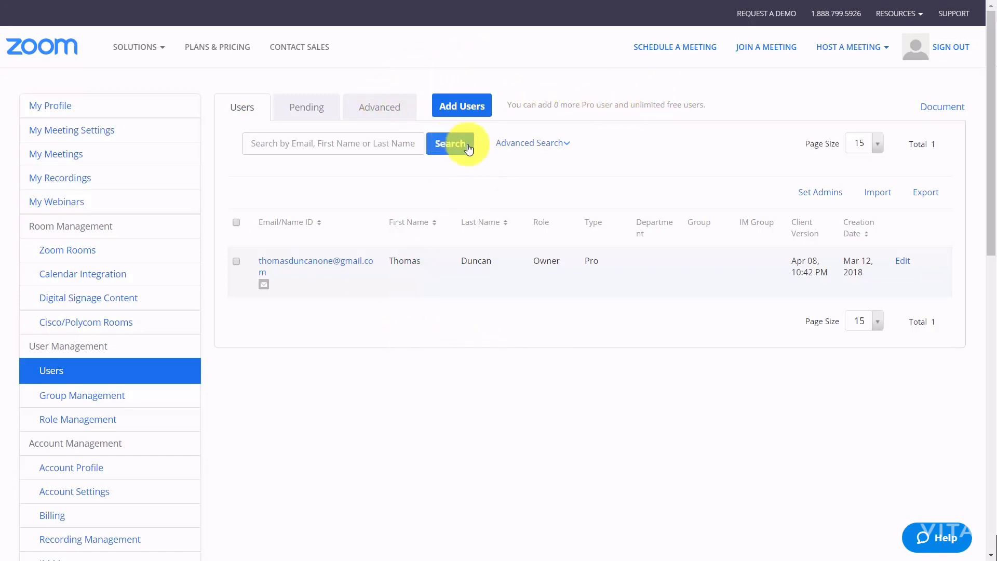
{"action": "left_click", "coordinate": [459, 109]}
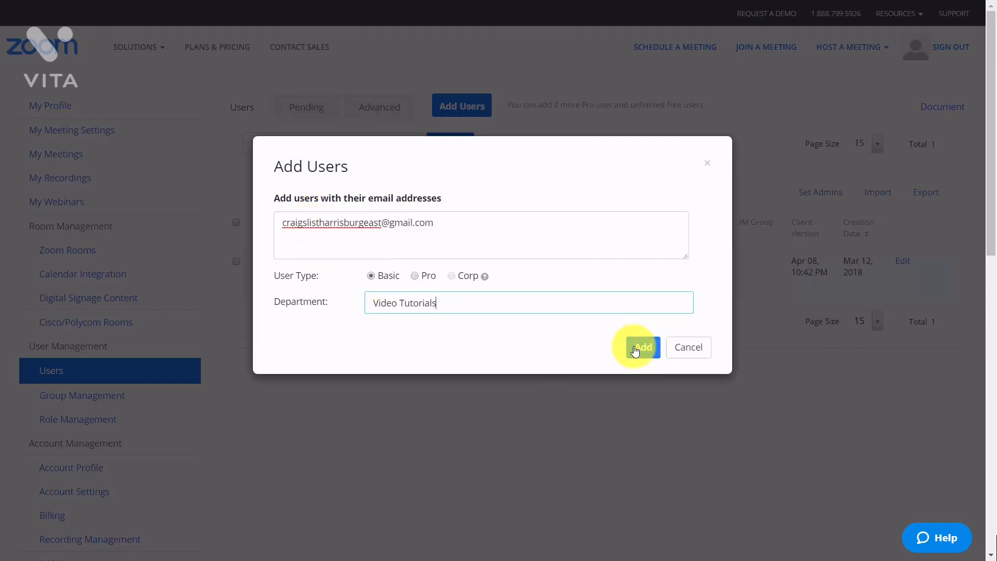
{"action": "left_click", "coordinate": [635, 348]}
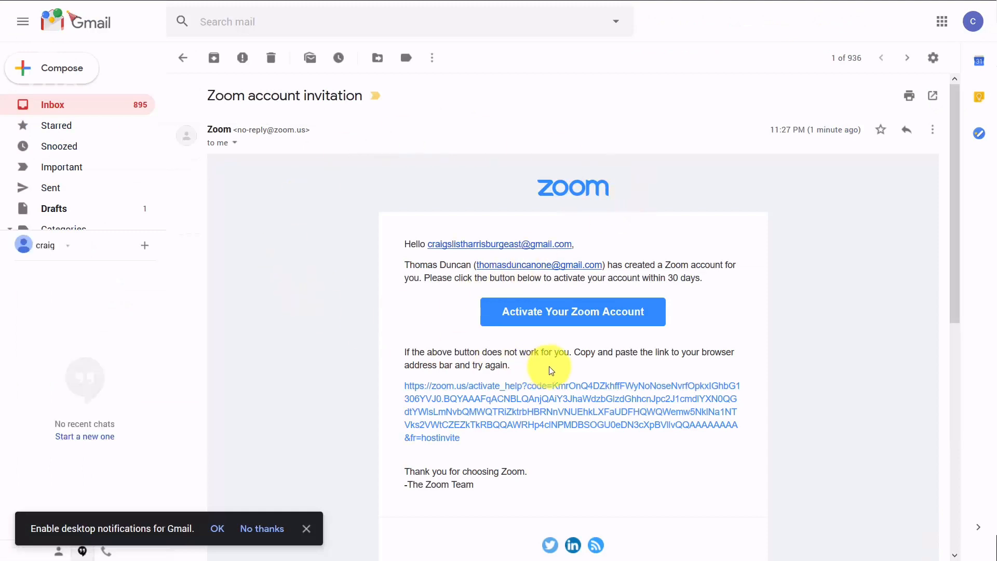
{"action": "left_click", "coordinate": [565, 318]}
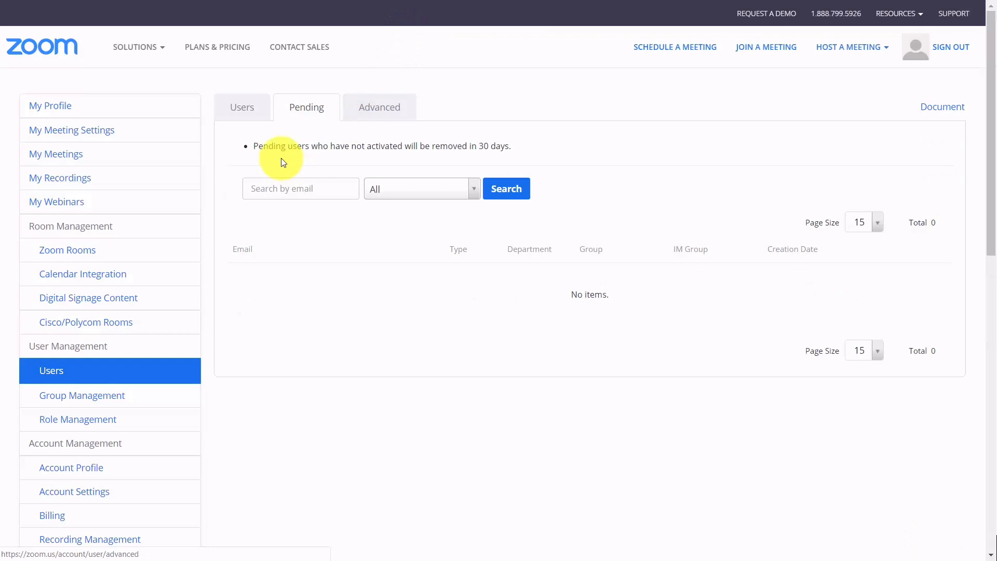
{"action": "left_click", "coordinate": [243, 105]}
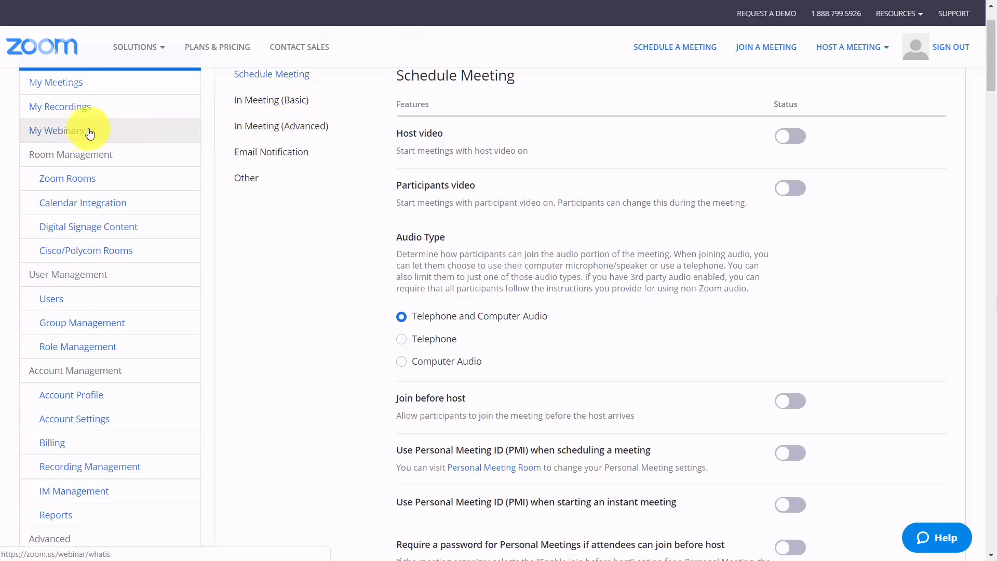
- Enable Closed captioning under In Meeting (Advanced) in the meeting settings
{"action": "left_click", "coordinate": [285, 133]}
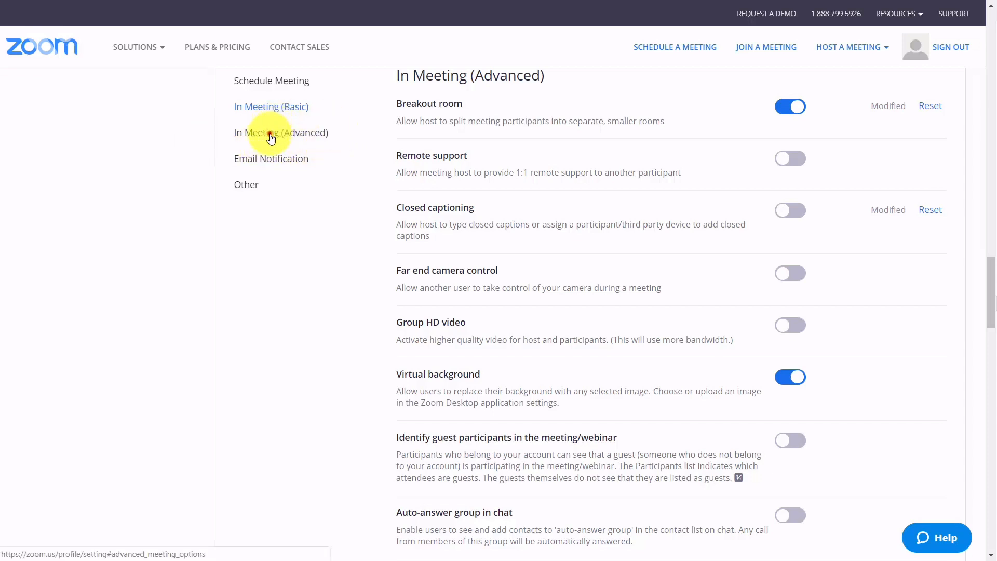
{"action": "left_click", "coordinate": [270, 137]}
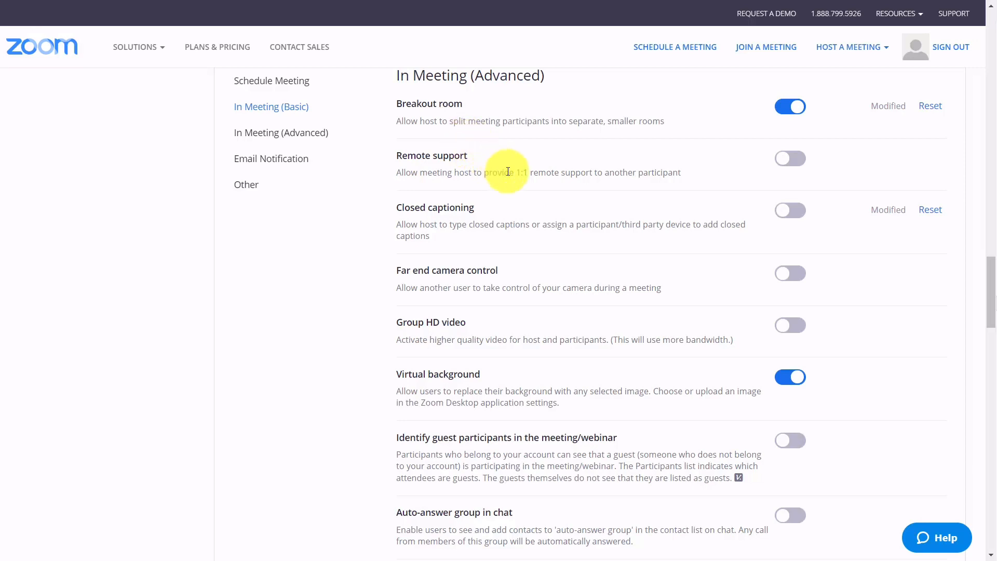
{"action": "left_click", "coordinate": [796, 213]}
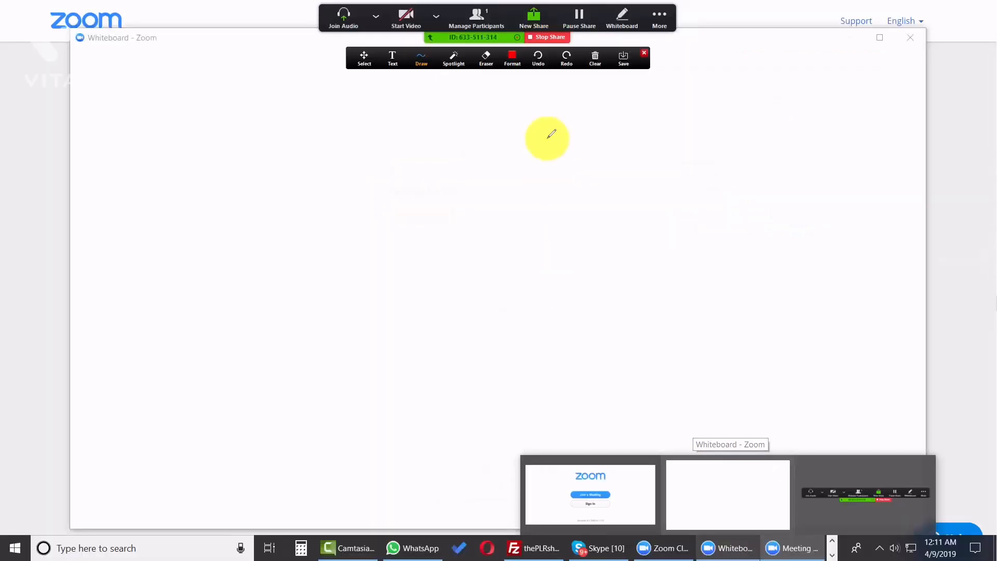
- Open the closed caption options in the whiteboard meeting, and view the participants available for typing captions
{"action": "left_click", "coordinate": [512, 59]}
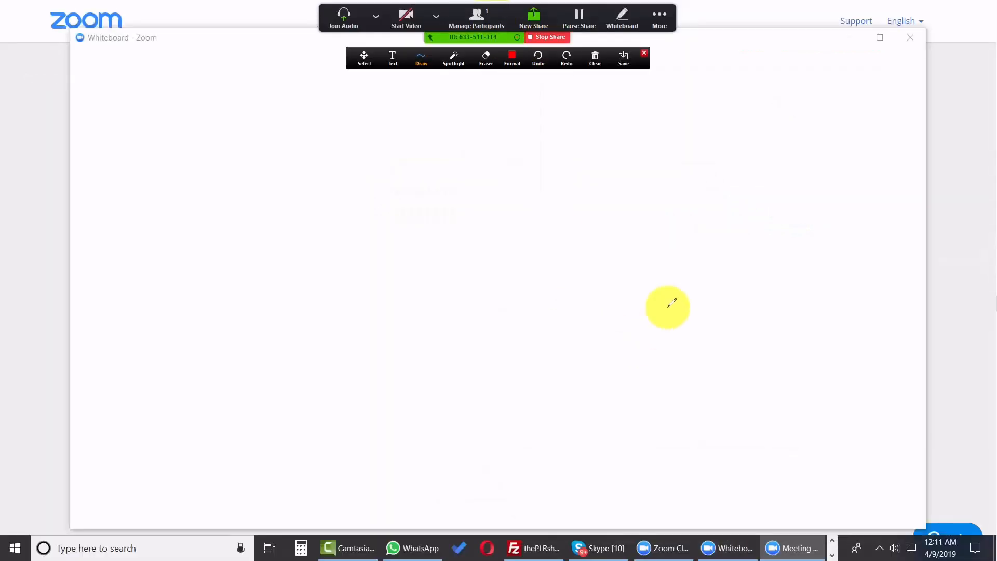
{"action": "left_click", "coordinate": [659, 17]}
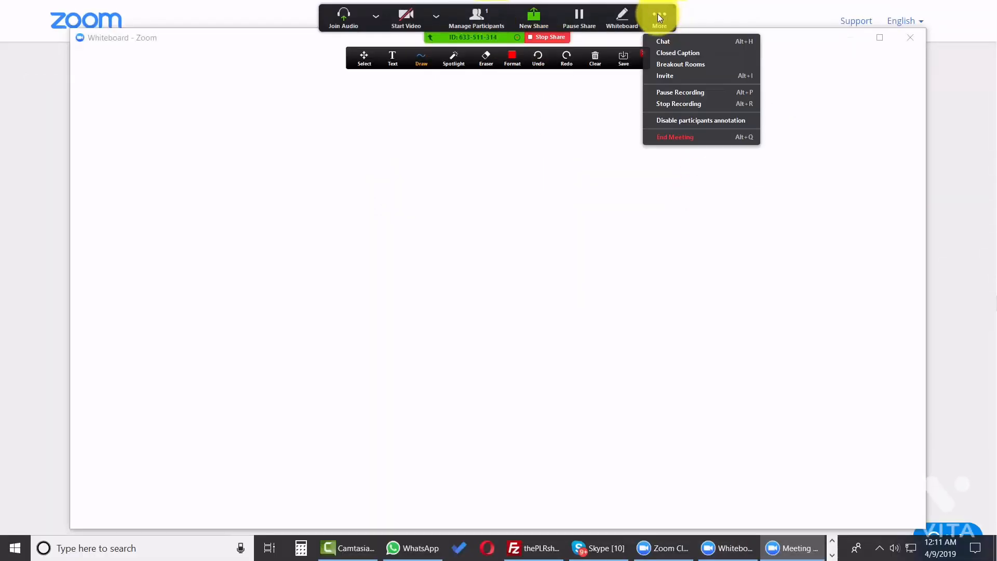
{"action": "left_click", "coordinate": [674, 58]}
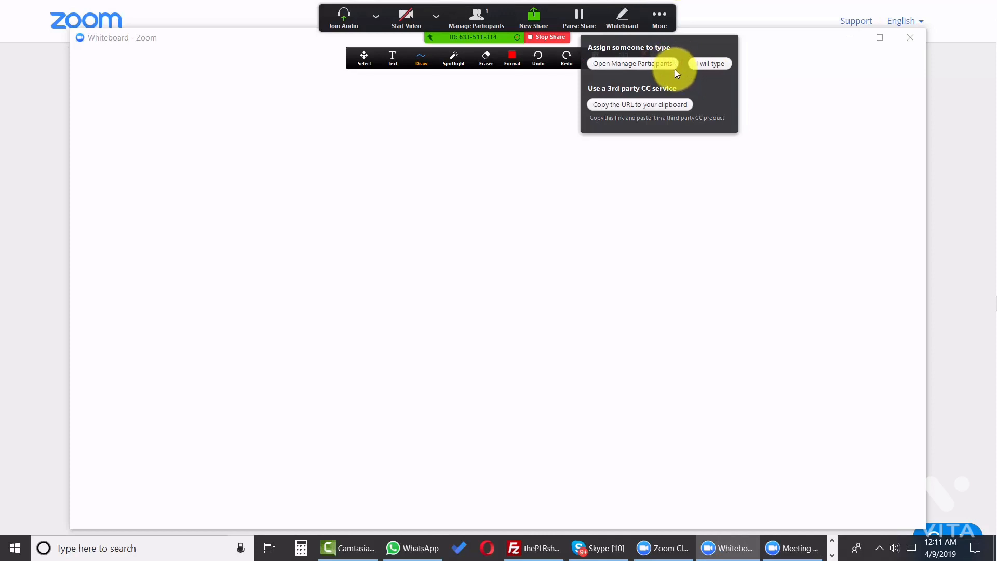
{"action": "left_click", "coordinate": [641, 63]}
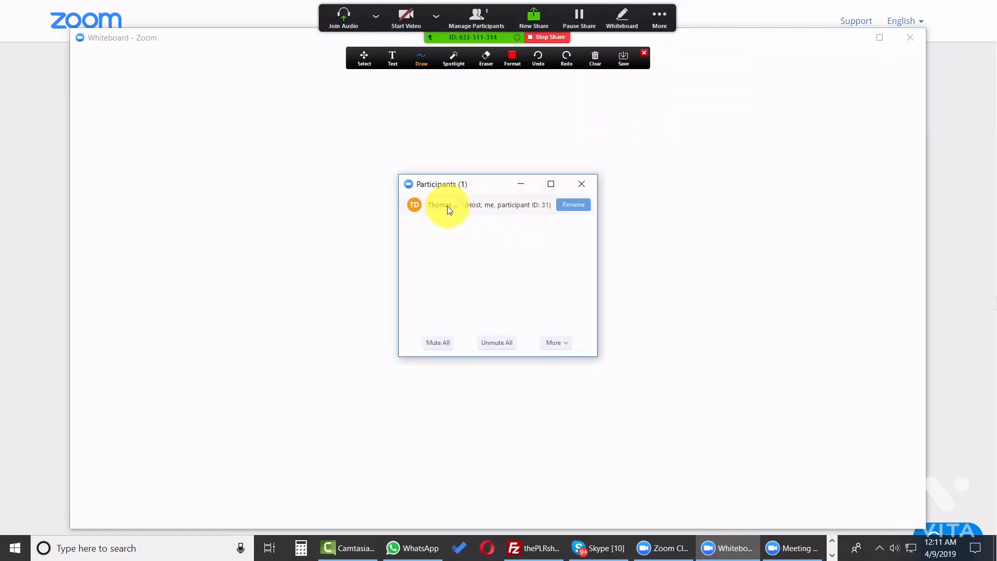
{"action": "left_click", "coordinate": [582, 184]}
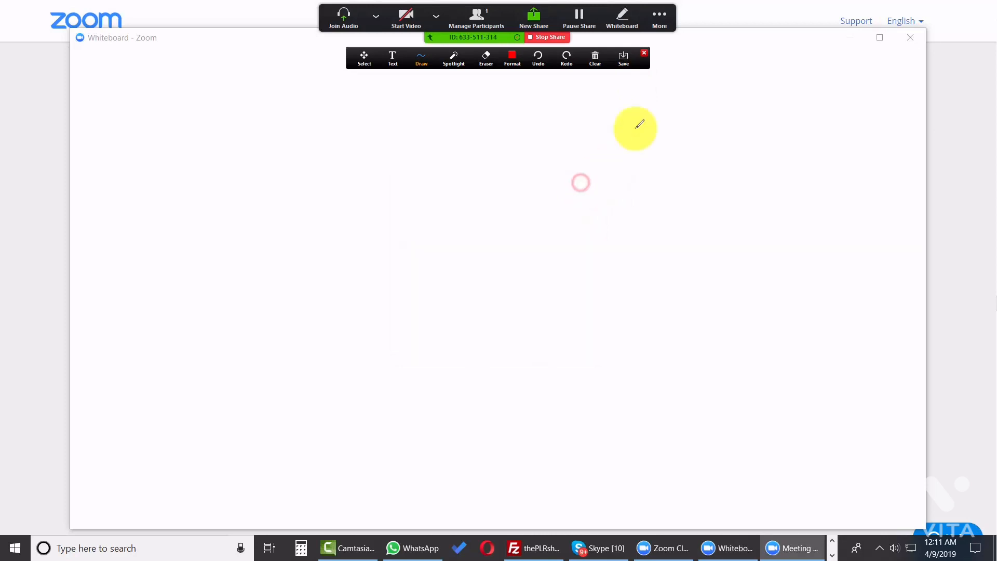
- Copy the third-party closed caption service URL to the clipboard and dismiss the recording alert
{"action": "left_click", "coordinate": [667, 11]}
{"action": "left_click", "coordinate": [673, 54]}
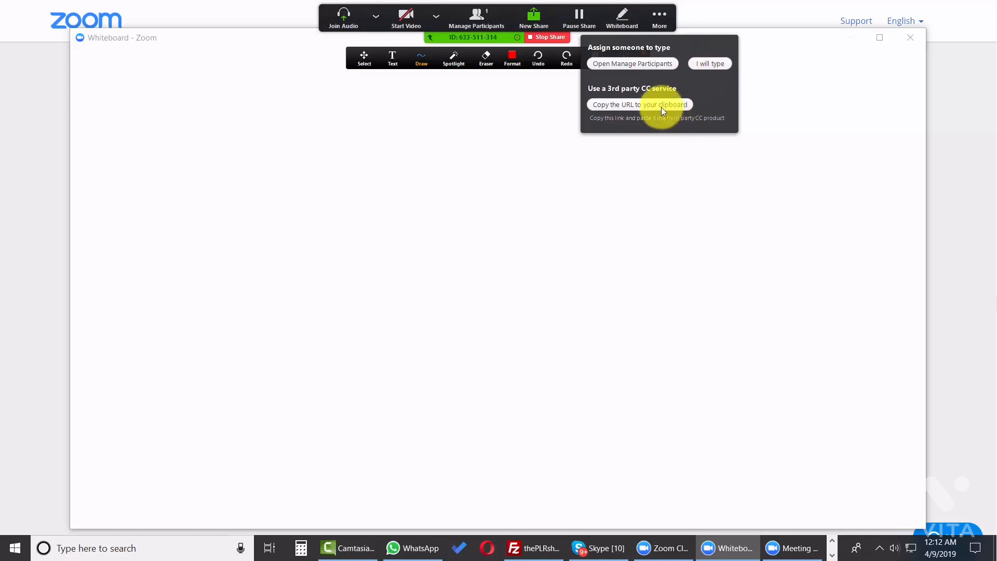
{"action": "left_click", "coordinate": [631, 105]}
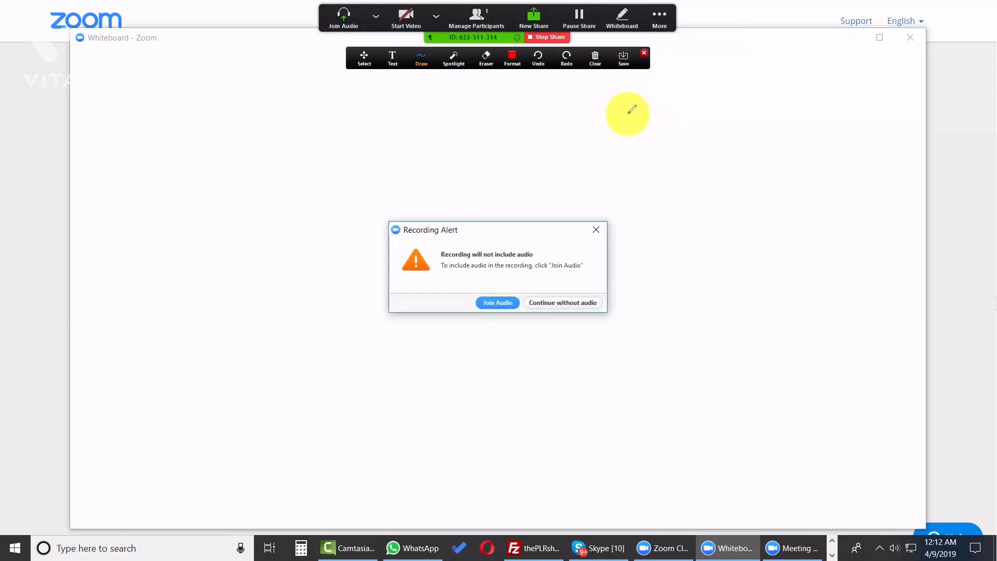
{"action": "left_click", "coordinate": [592, 227]}
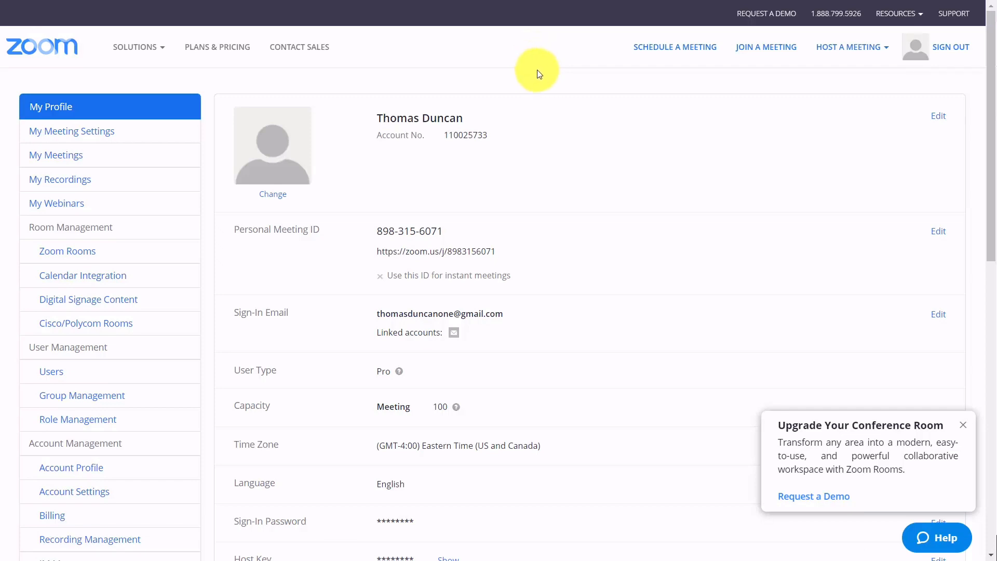
- Start scheduling a meeting with topic "Video Tutorials" and description "How to use them" for 04/09/2019 at 1:00 PM
{"action": "left_click", "coordinate": [884, 52]}
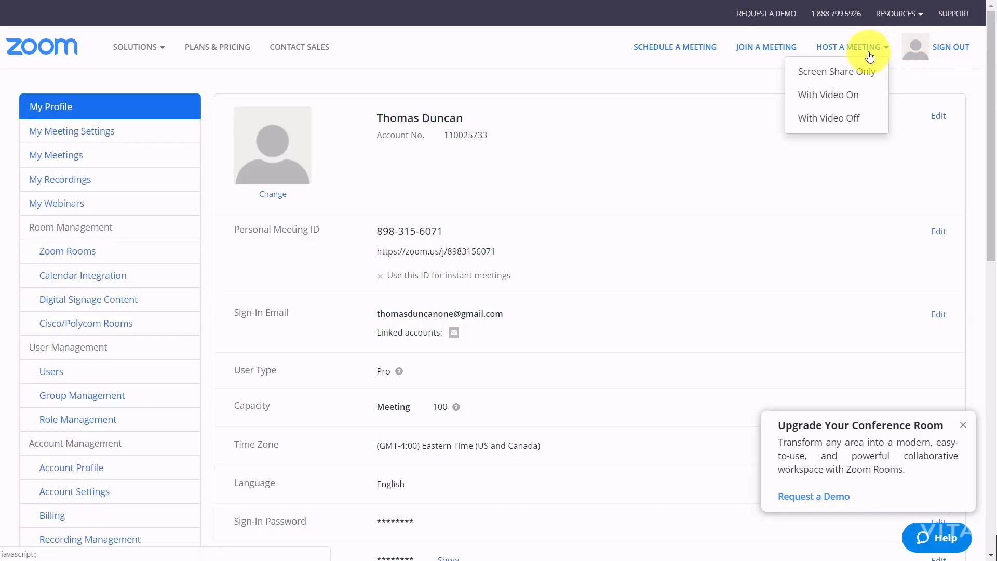
{"action": "left_click", "coordinate": [681, 49]}
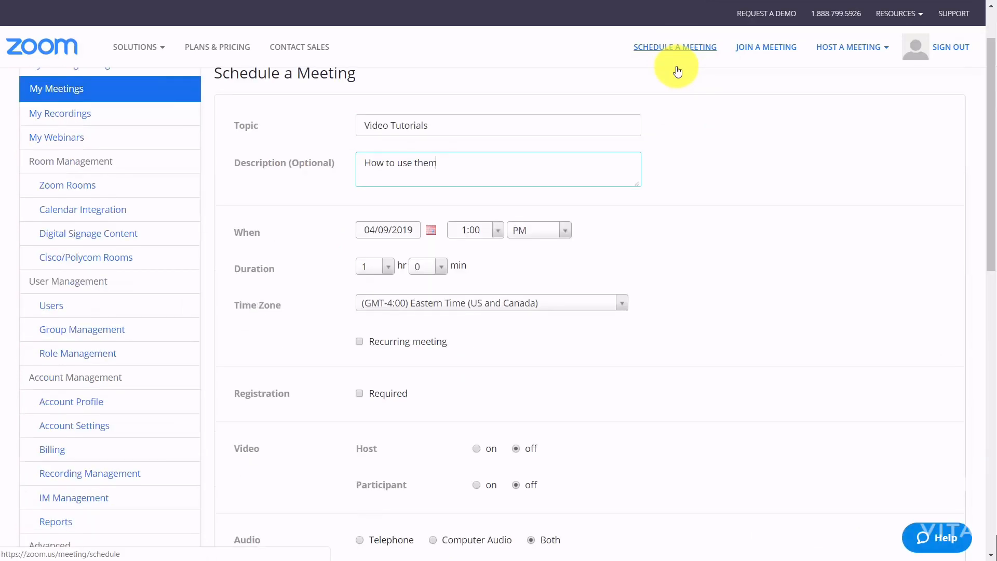
{"action": "scroll", "coordinate": [675, 67], "scroll_direction": "down", "scroll_amount": 2}
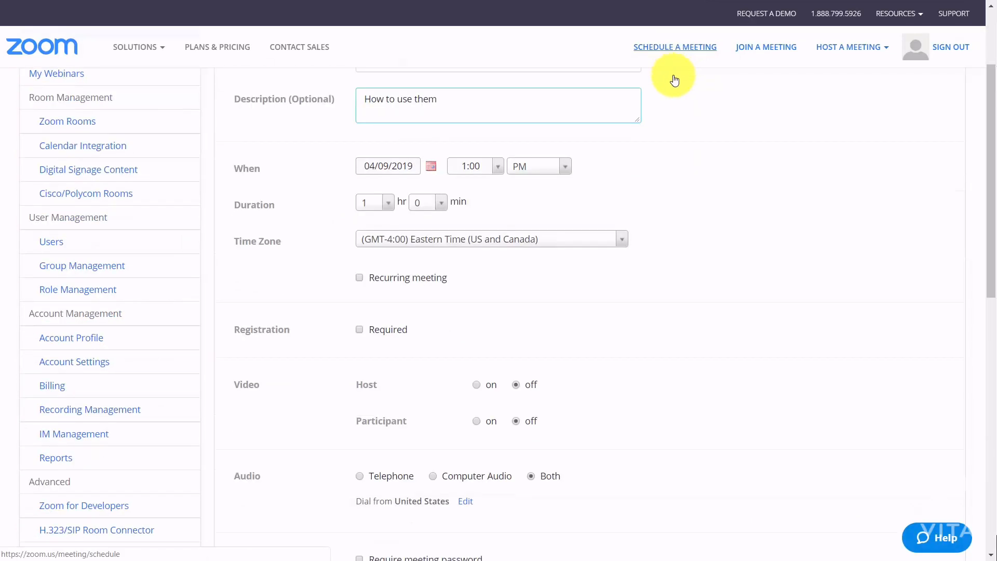
- Try the Recurring meeting and required Registration options, switching each one back off
{"action": "left_click", "coordinate": [360, 278]}
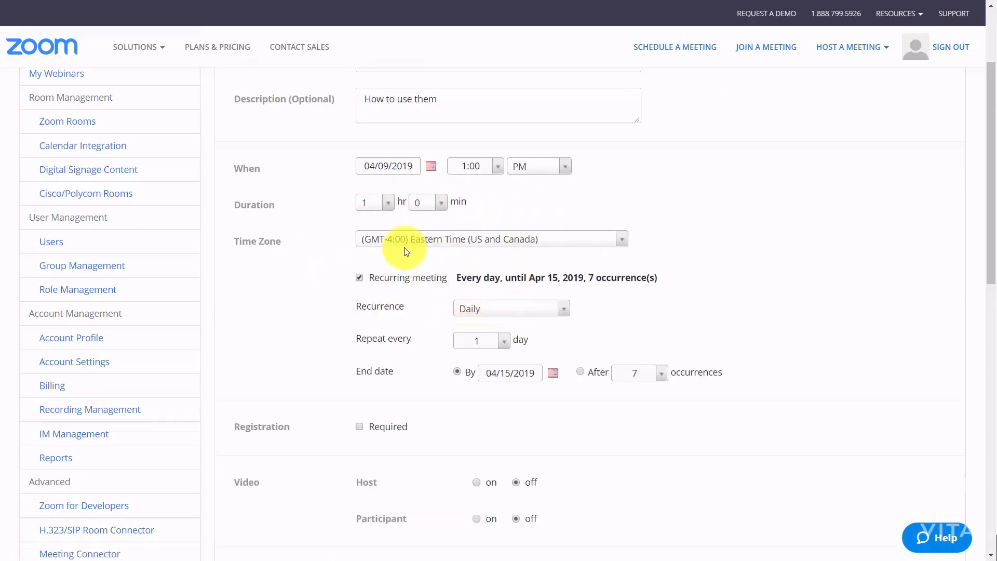
{"action": "left_click", "coordinate": [359, 277]}
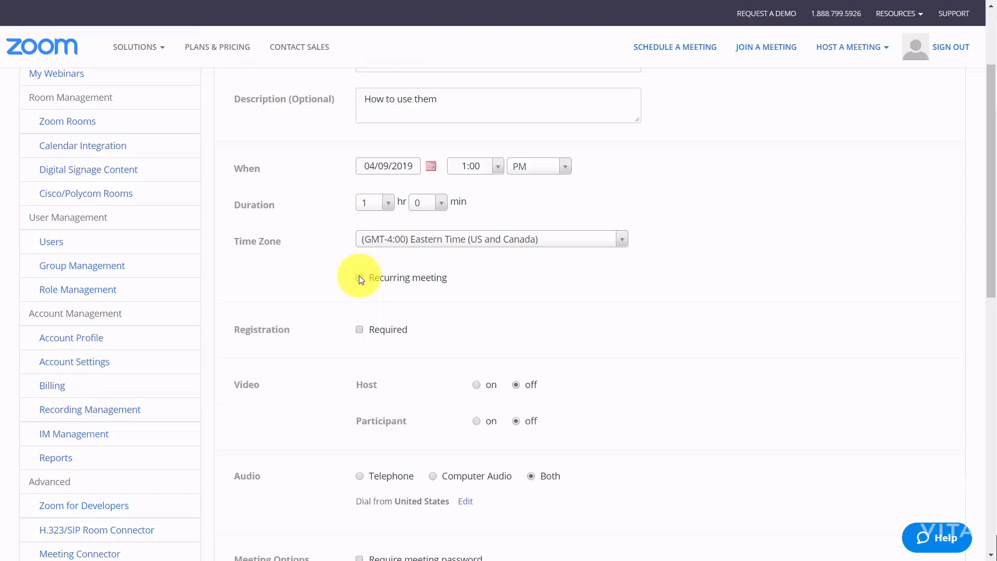
{"action": "left_click", "coordinate": [361, 330]}
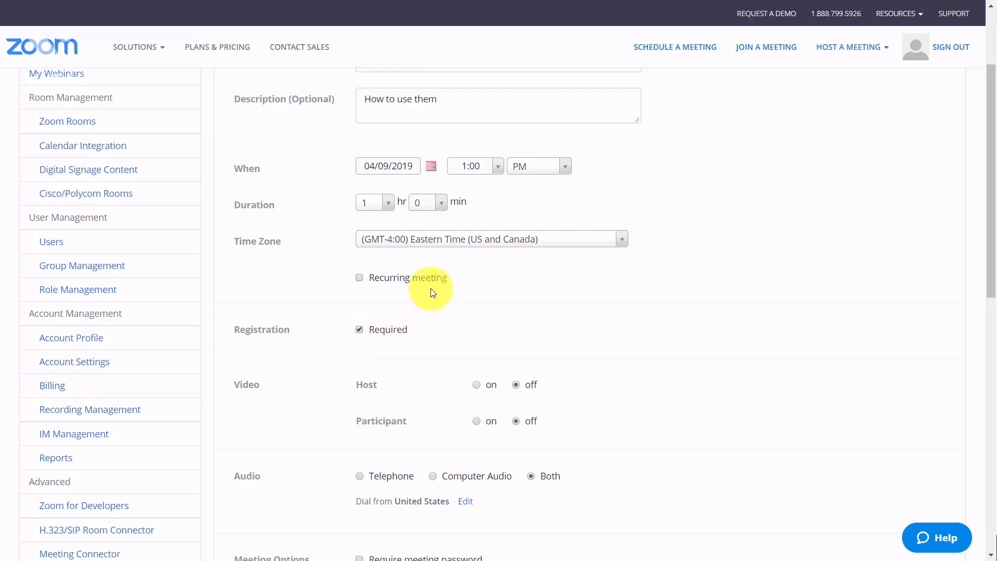
{"action": "left_click", "coordinate": [384, 327]}
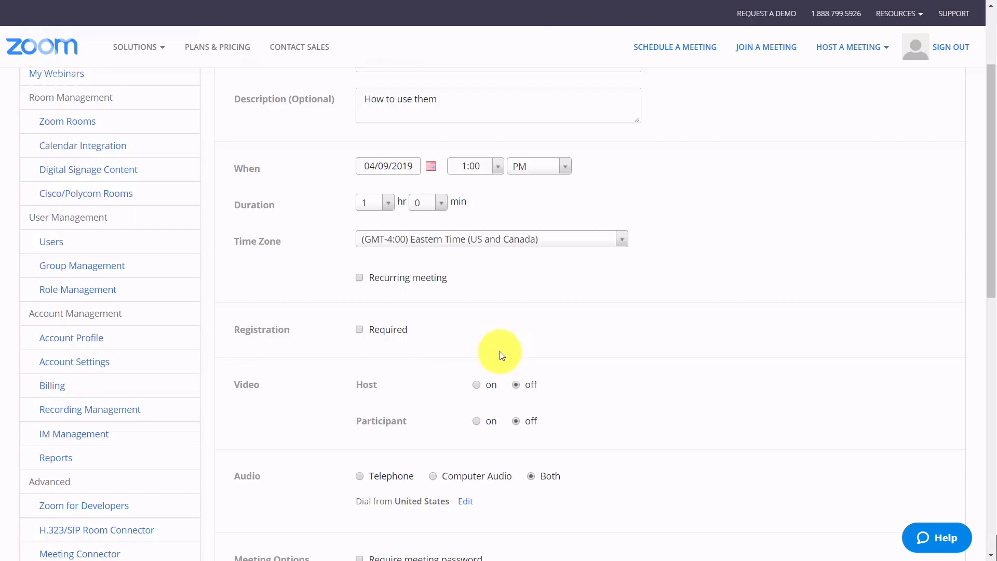
- Turn on video for both the host and the participants of the scheduled meeting
{"action": "left_click", "coordinate": [479, 387]}
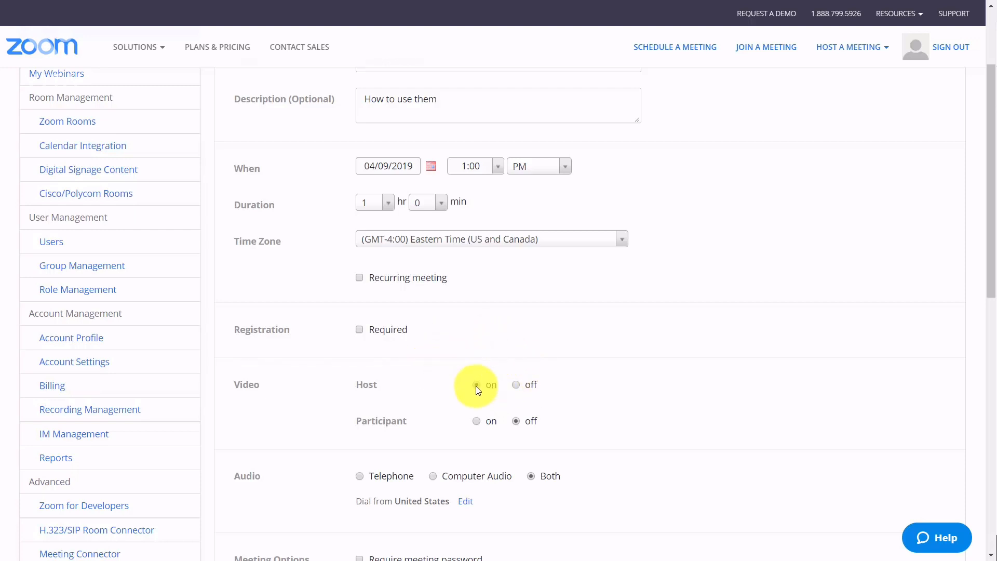
{"action": "left_click", "coordinate": [479, 423]}
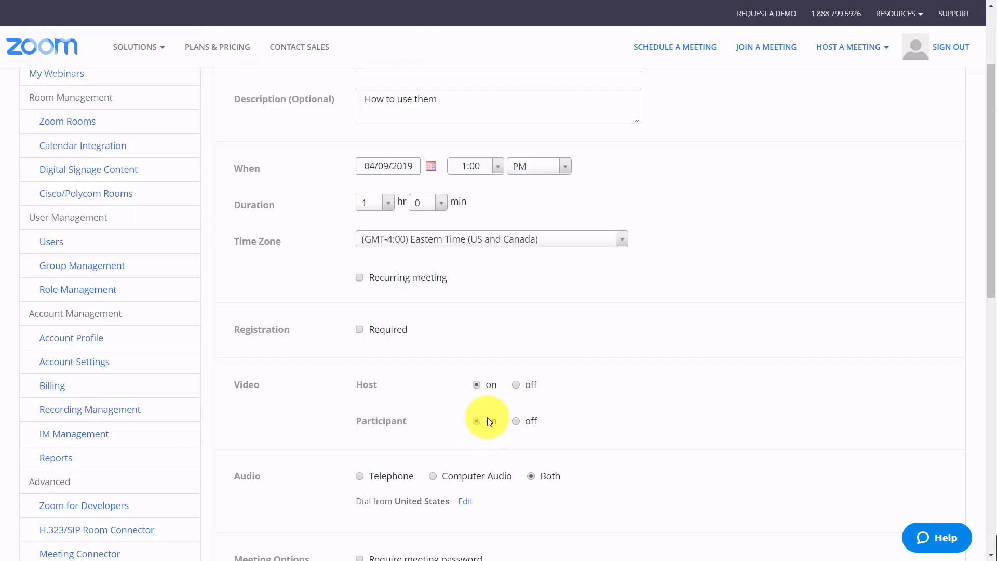
- Try the join before host, mute participants upon entry and waiting room options, switching each one back off
{"action": "scroll", "coordinate": [486, 419], "scroll_direction": "down", "scroll_amount": 1}
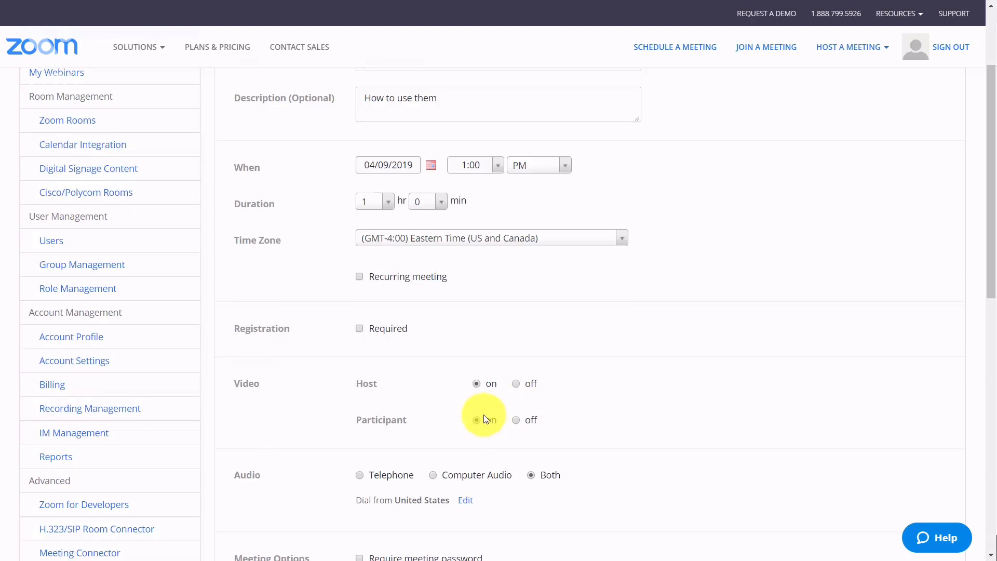
{"action": "scroll", "coordinate": [478, 409], "scroll_direction": "down", "scroll_amount": 1}
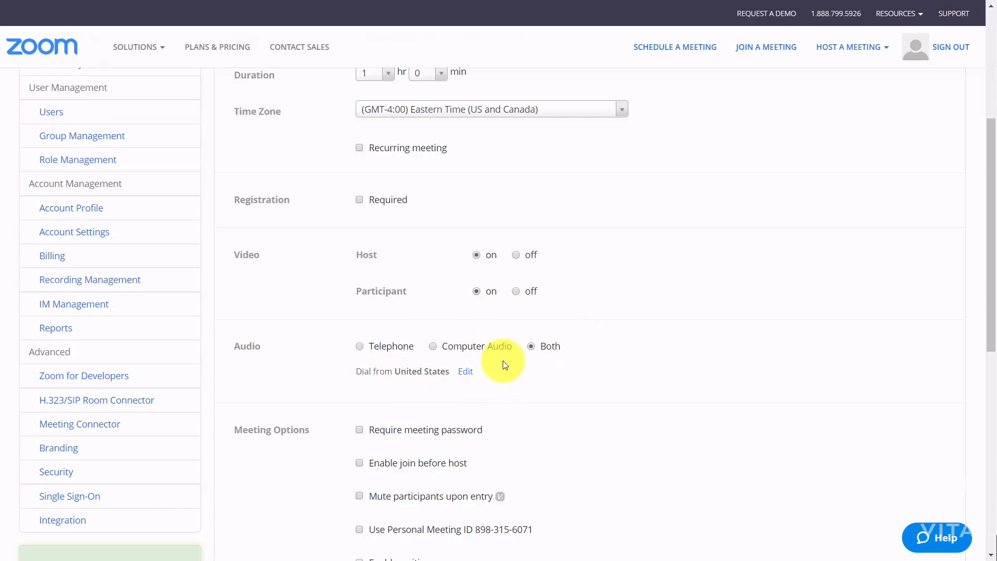
{"action": "scroll", "coordinate": [502, 363], "scroll_direction": "down", "scroll_amount": 3}
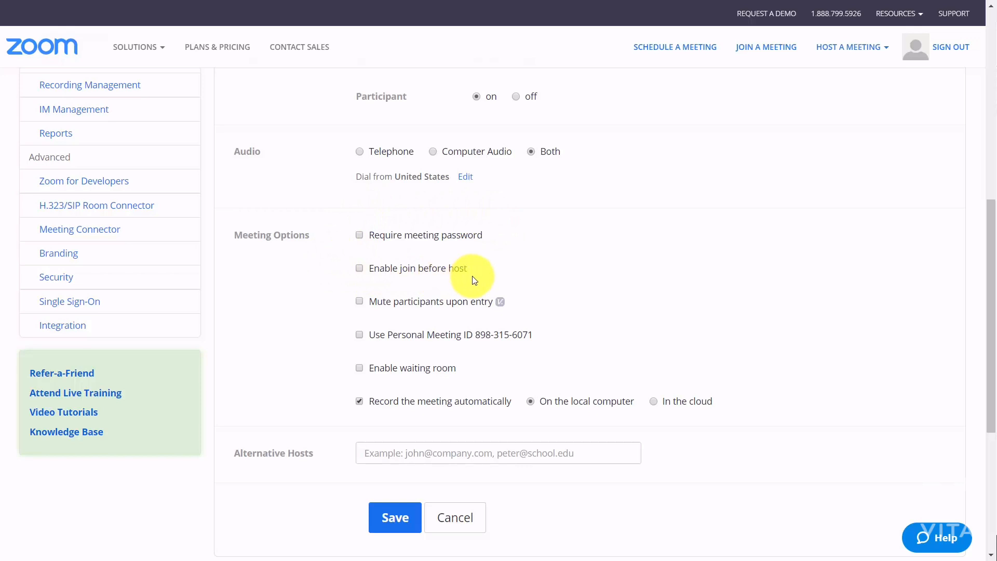
{"action": "left_click", "coordinate": [359, 268]}
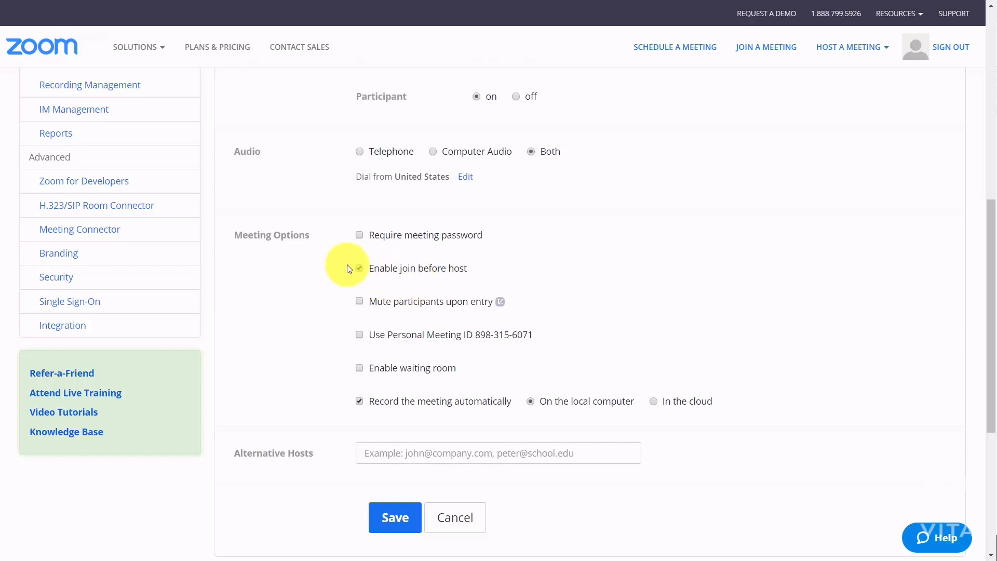
{"action": "left_click", "coordinate": [363, 272]}
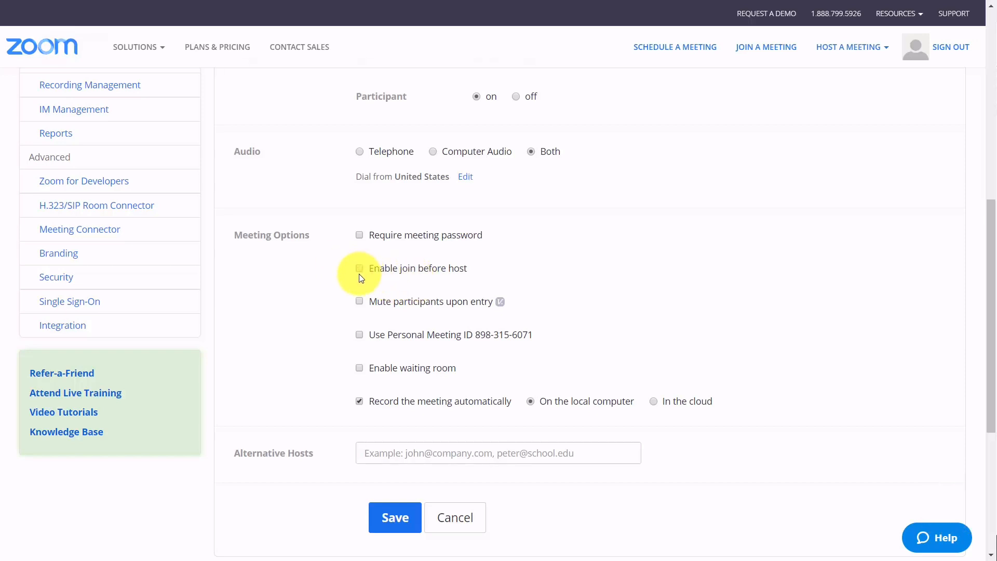
{"action": "left_click", "coordinate": [361, 301]}
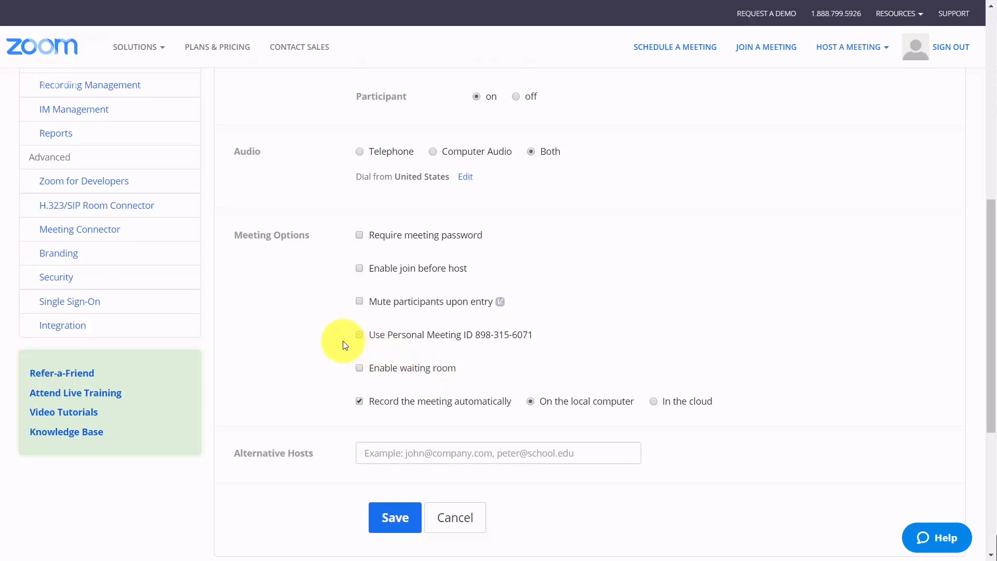
{"action": "left_click", "coordinate": [360, 367]}
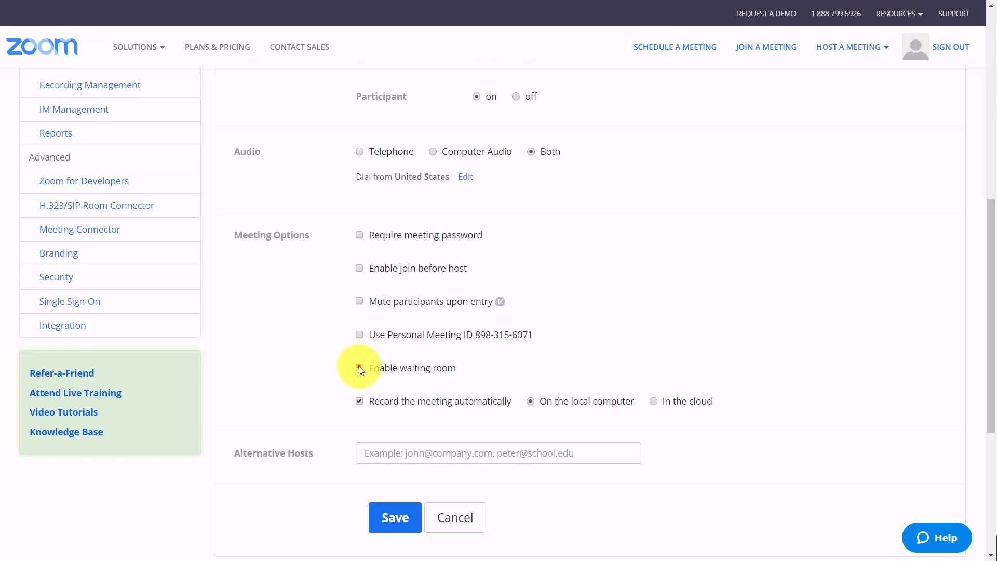
- Keep automatic recording on the local computer after trying the cloud option, and save the scheduled meeting
{"action": "scroll", "coordinate": [438, 358], "scroll_direction": "down", "scroll_amount": 1}
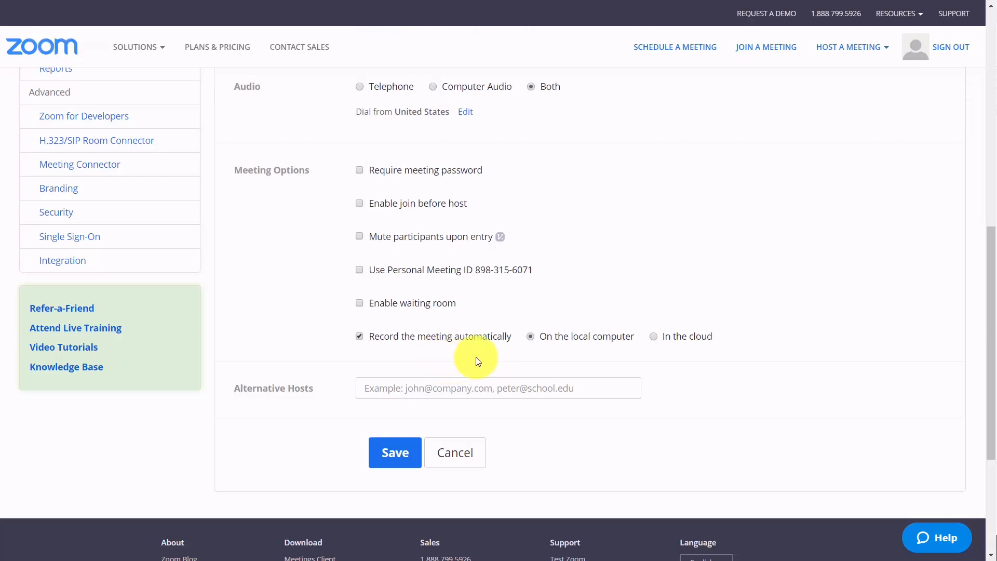
{"action": "left_click", "coordinate": [653, 338]}
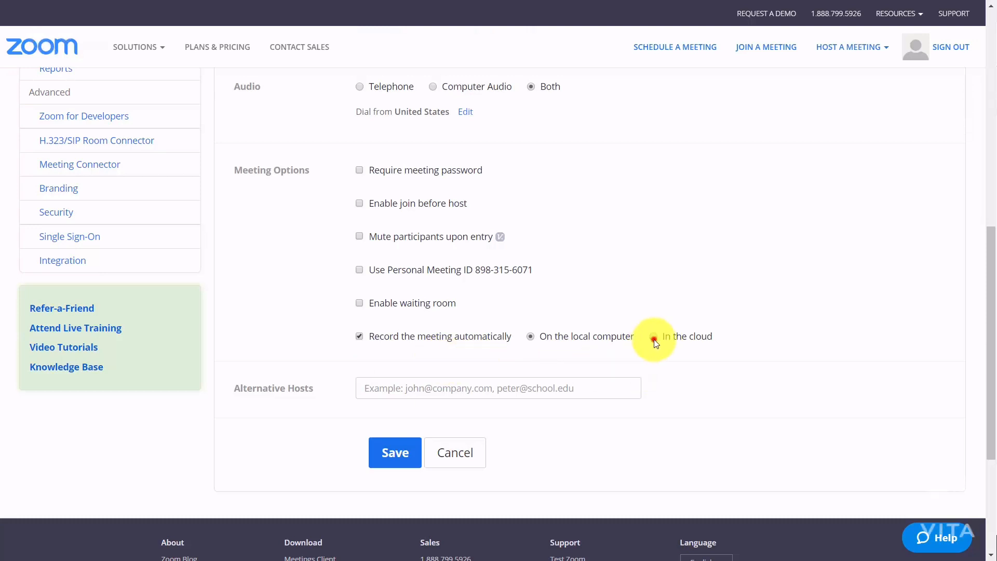
{"action": "left_click", "coordinate": [531, 338]}
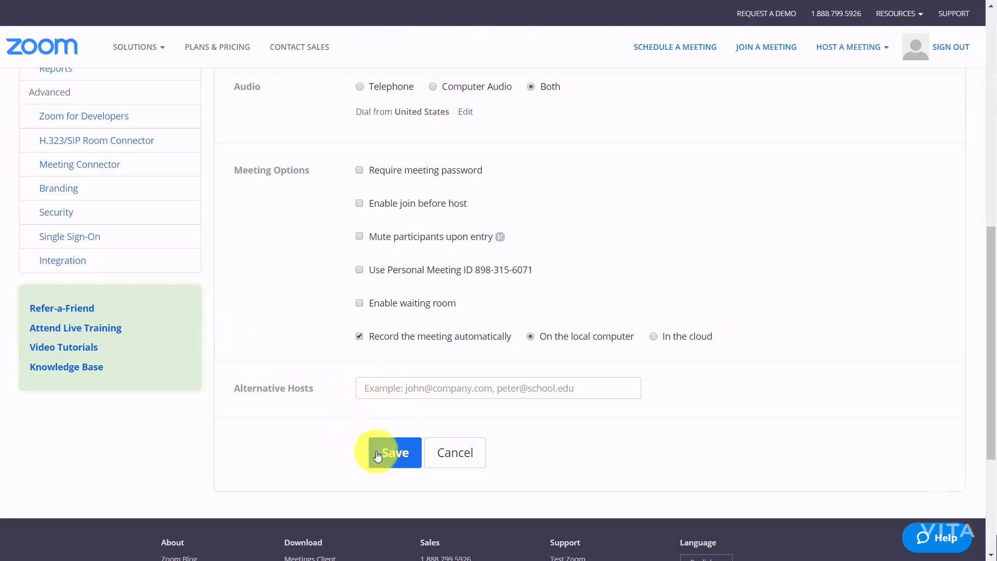
{"action": "left_click", "coordinate": [395, 455]}
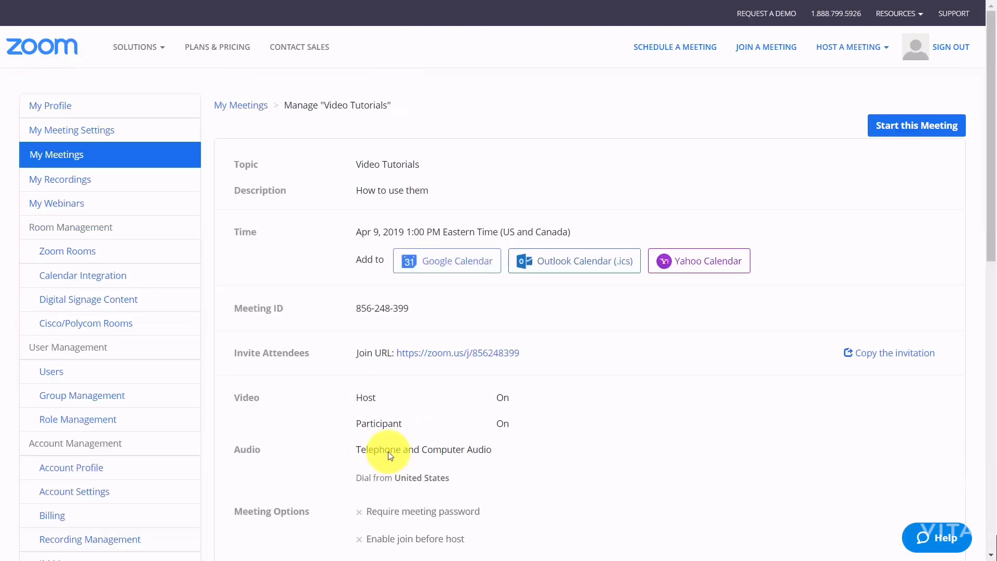
- Copy the full meeting invitation to the clipboard, and copy the link address of the meeting's join URL
{"action": "left_click", "coordinate": [885, 360]}
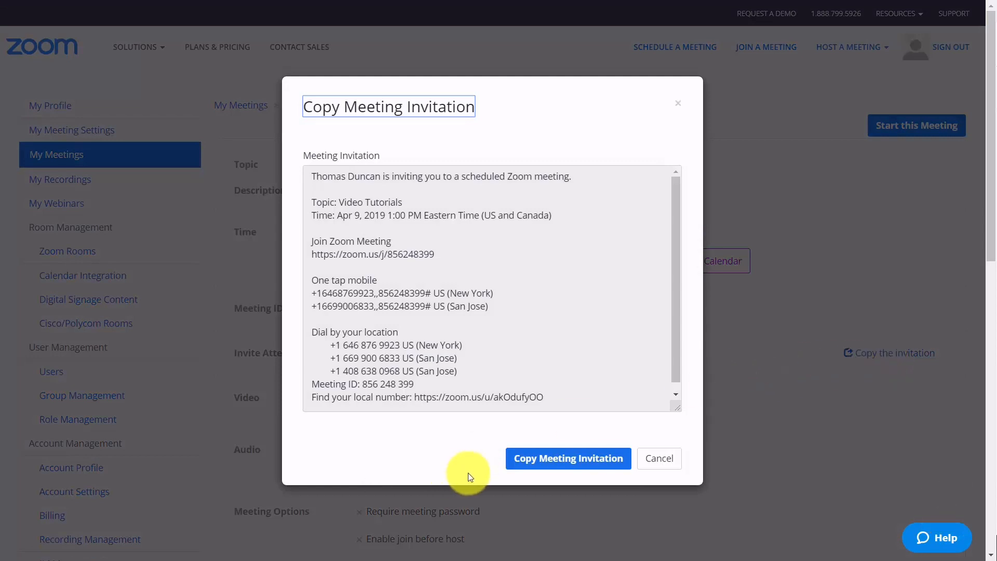
{"action": "left_click", "coordinate": [551, 467]}
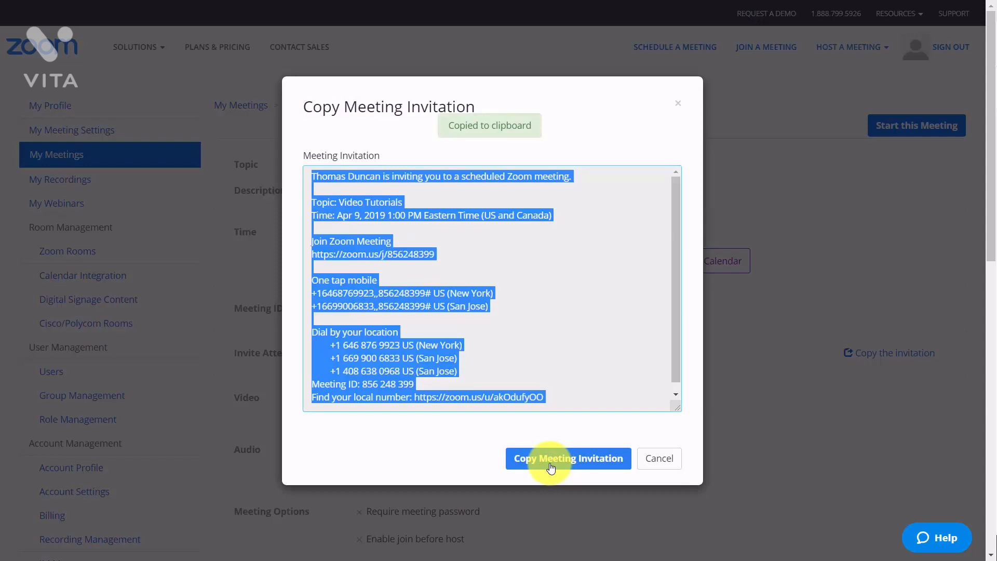
{"action": "left_click", "coordinate": [643, 464]}
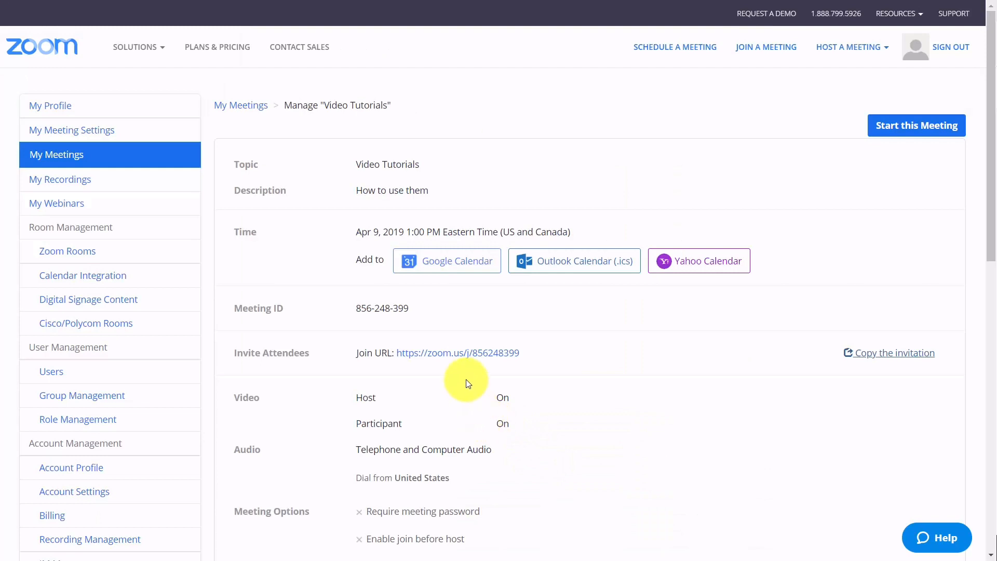
{"action": "right_click", "coordinate": [467, 362]}
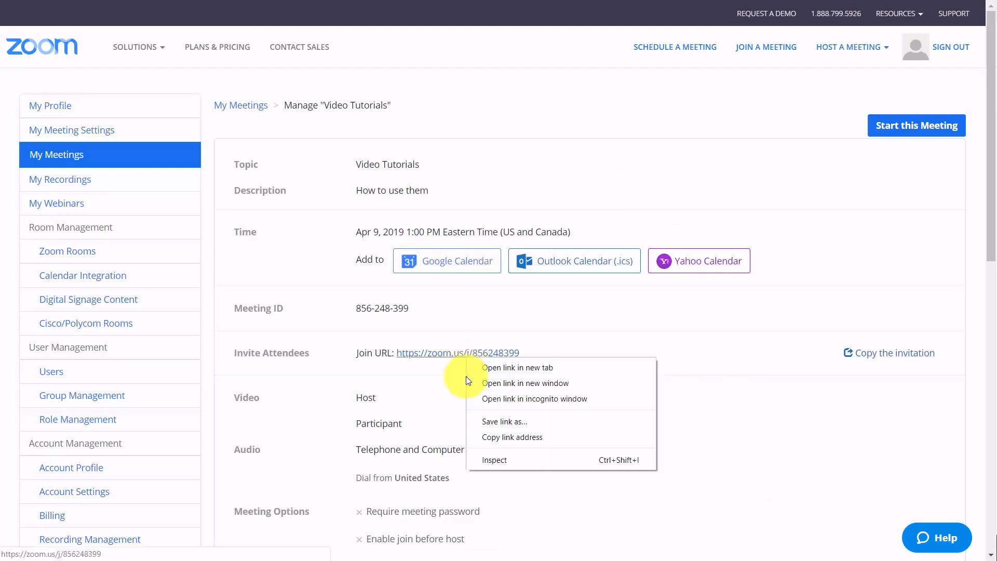
{"action": "left_click", "coordinate": [500, 438]}
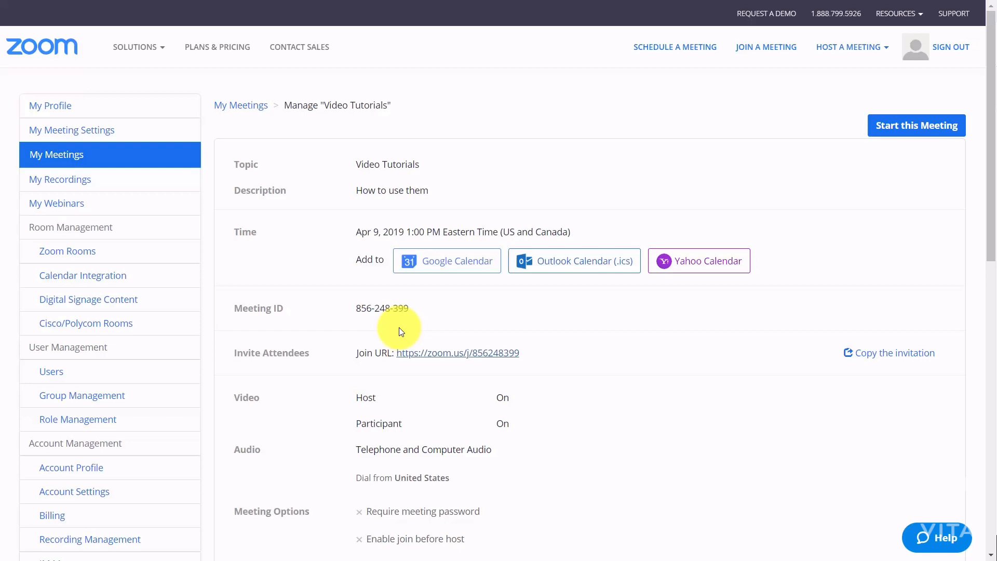
- Start today's 1:00 PM "Video Tutorials" meeting, always opening such links in Zoom Meetings, and clear the recording and audio prompts
{"action": "mouse_move", "coordinate": [581, 1]}
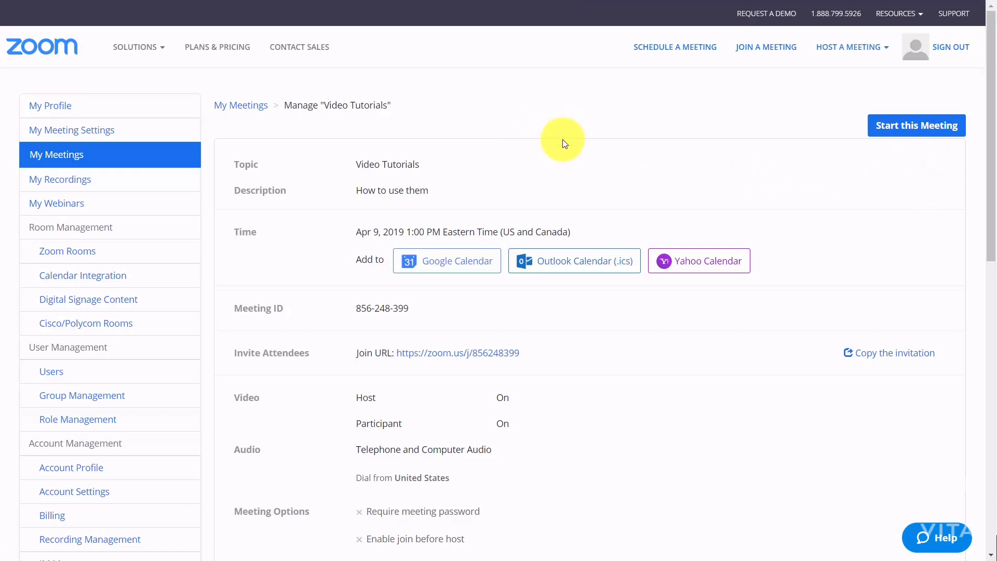
{"action": "left_click", "coordinate": [241, 106]}
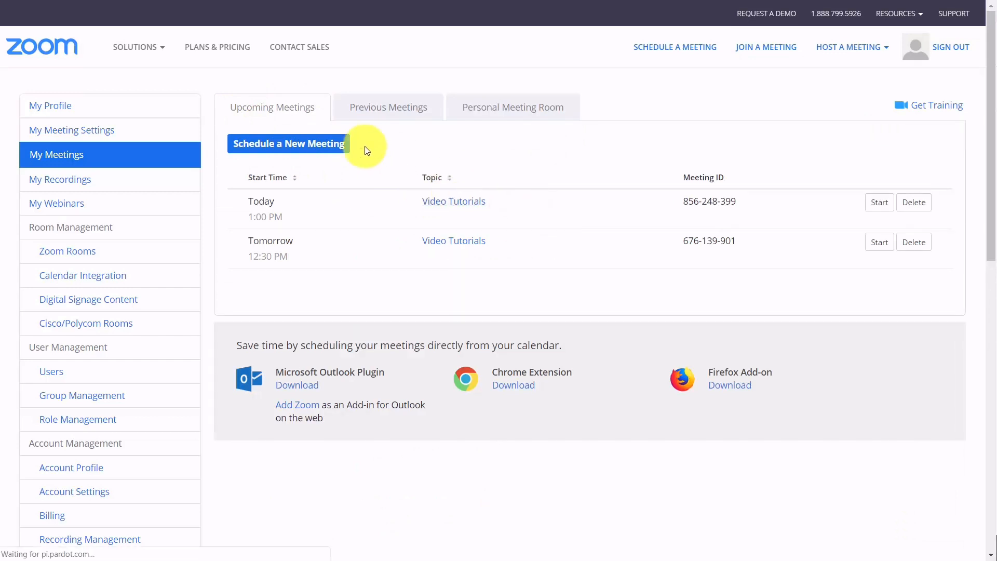
{"action": "left_click", "coordinate": [875, 208]}
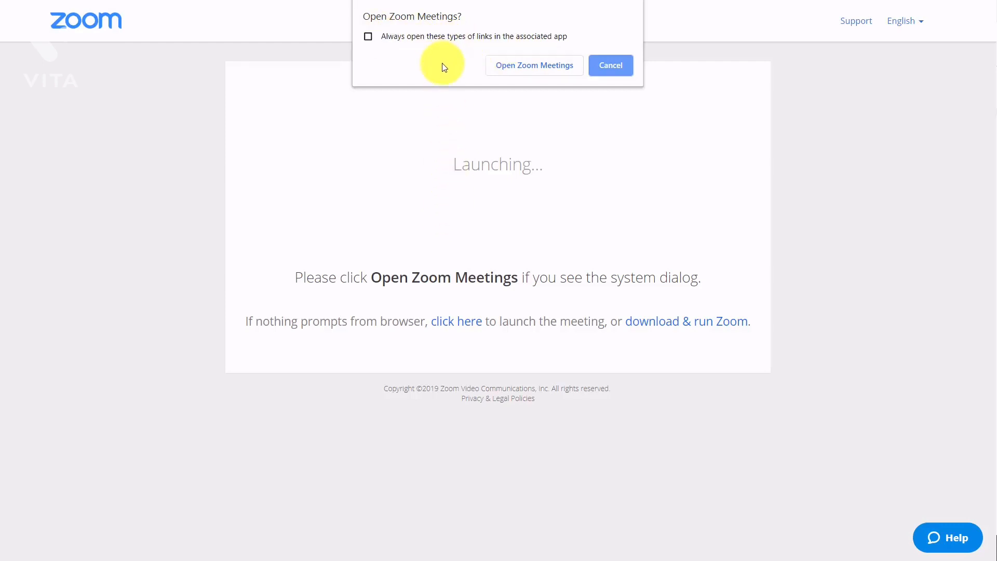
{"action": "left_click", "coordinate": [368, 37]}
{"action": "left_click", "coordinate": [510, 69]}
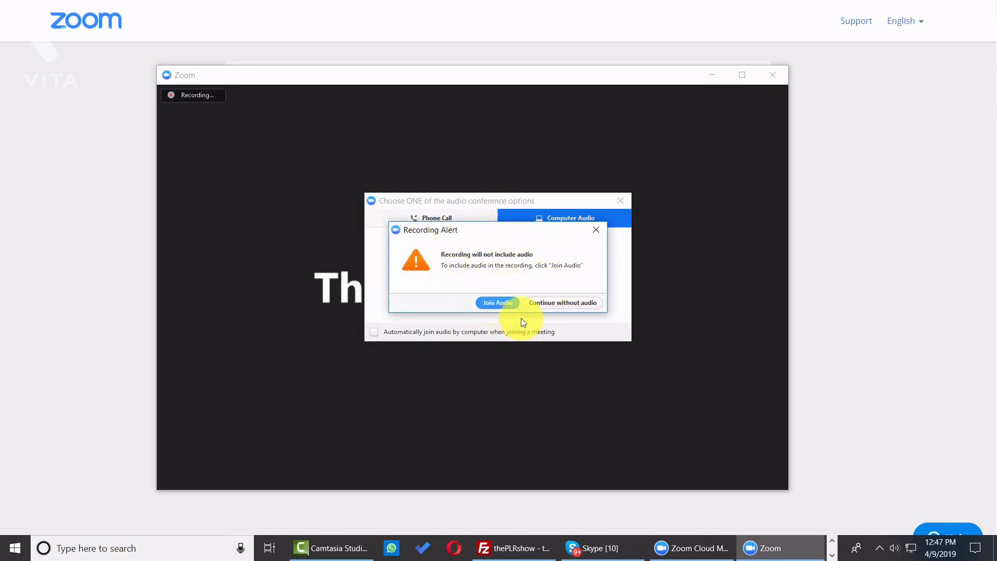
{"action": "left_click", "coordinate": [501, 304]}
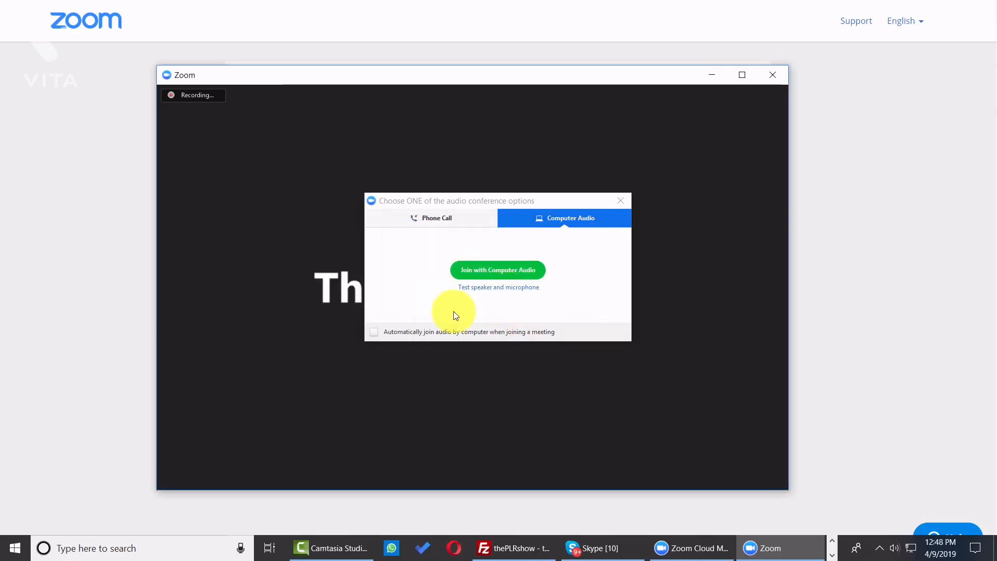
{"action": "left_click", "coordinate": [484, 275]}
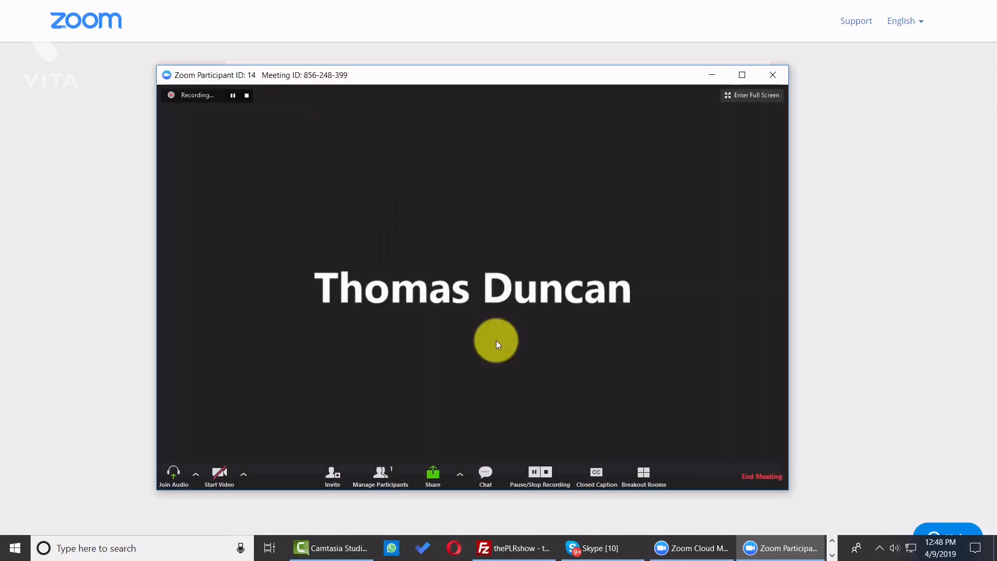
- View the meeting's email invitation choices and the basic and advanced screen-sharing options, closing both dialogs without sharing
{"action": "left_click", "coordinate": [333, 475]}
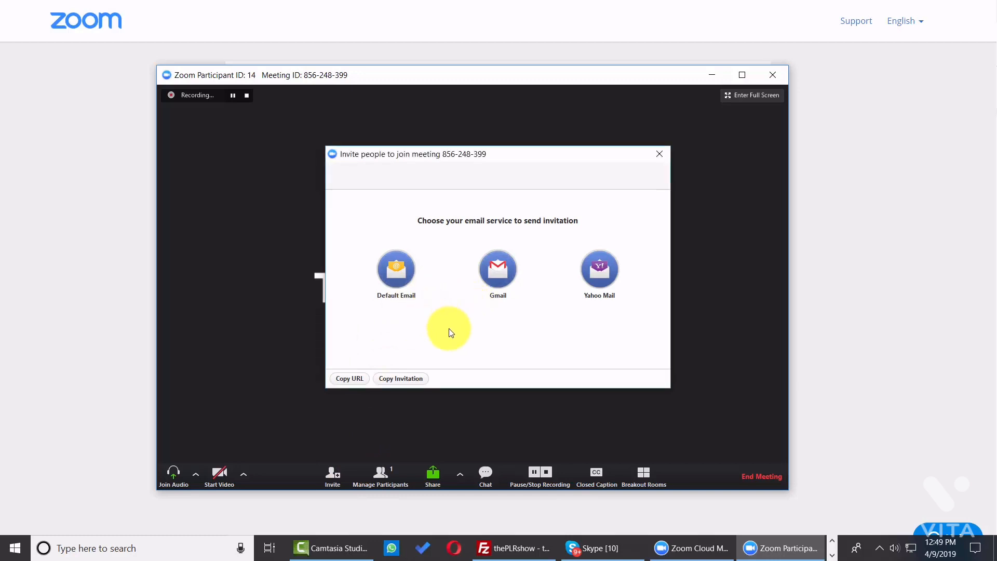
{"action": "key", "text": "Escape"}
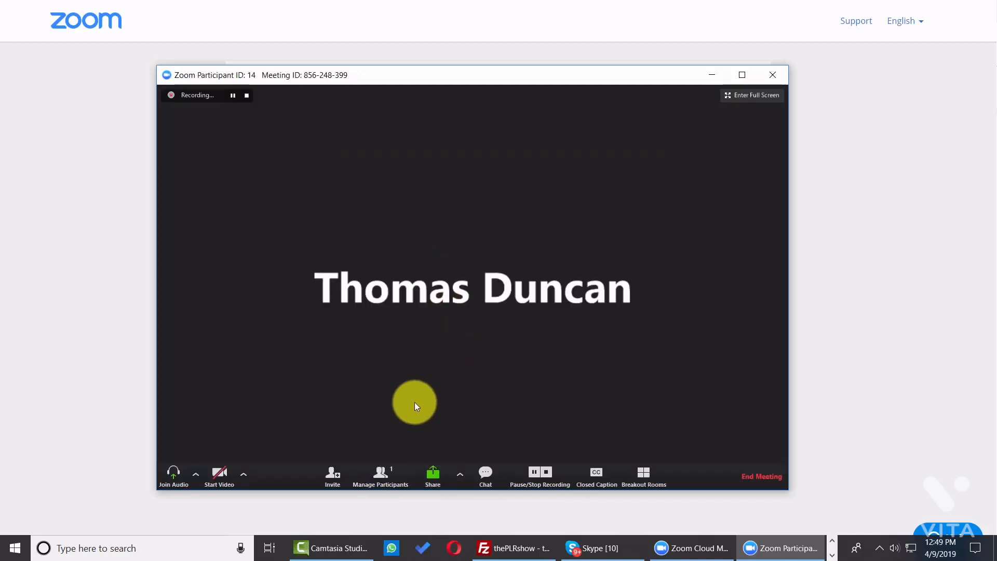
{"action": "left_click", "coordinate": [432, 475]}
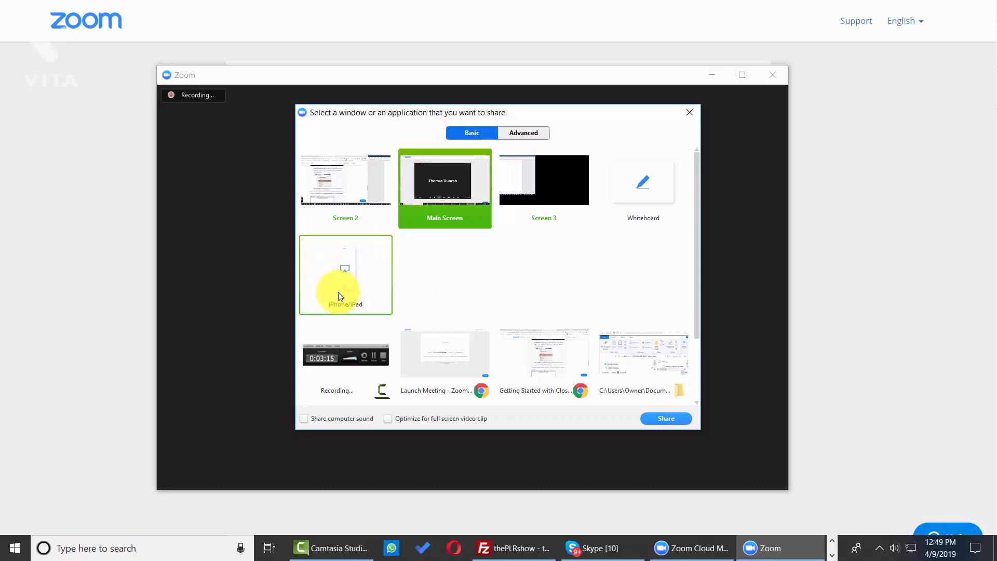
{"action": "left_click", "coordinate": [523, 132]}
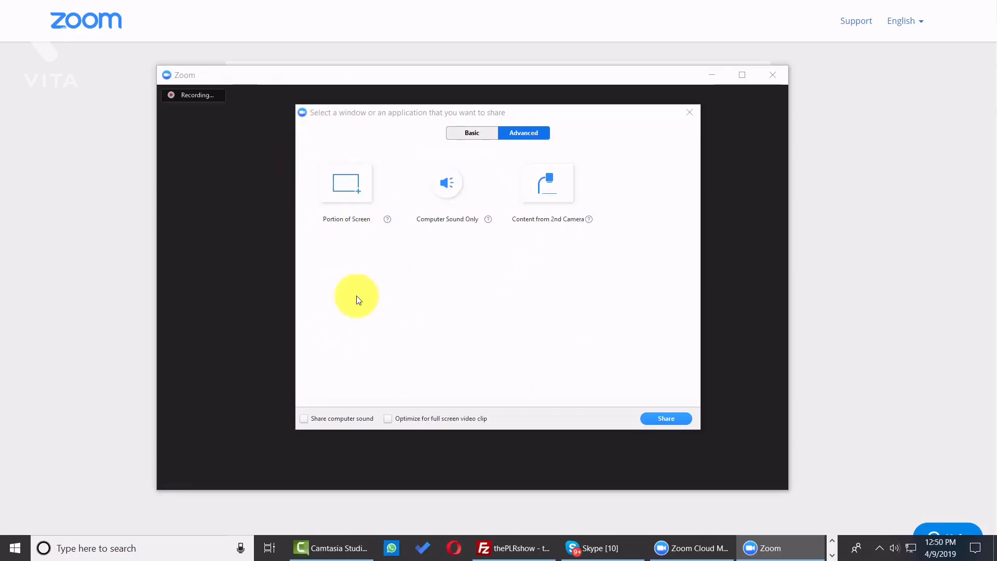
{"action": "left_click", "coordinate": [459, 229]}
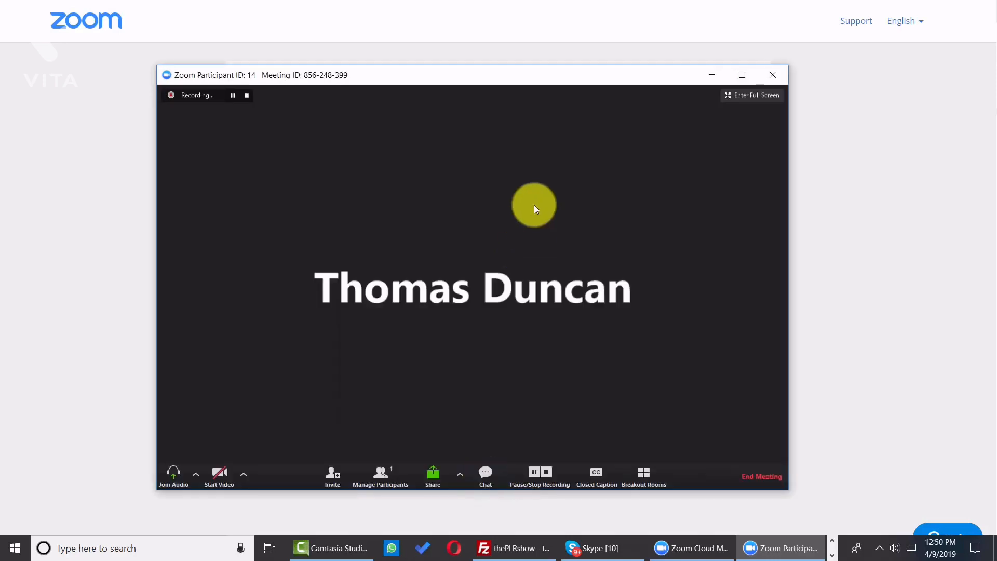
- Open the meeting's group chat with its message field for everyone, and look at the closed caption option
{"action": "left_click", "coordinate": [485, 473]}
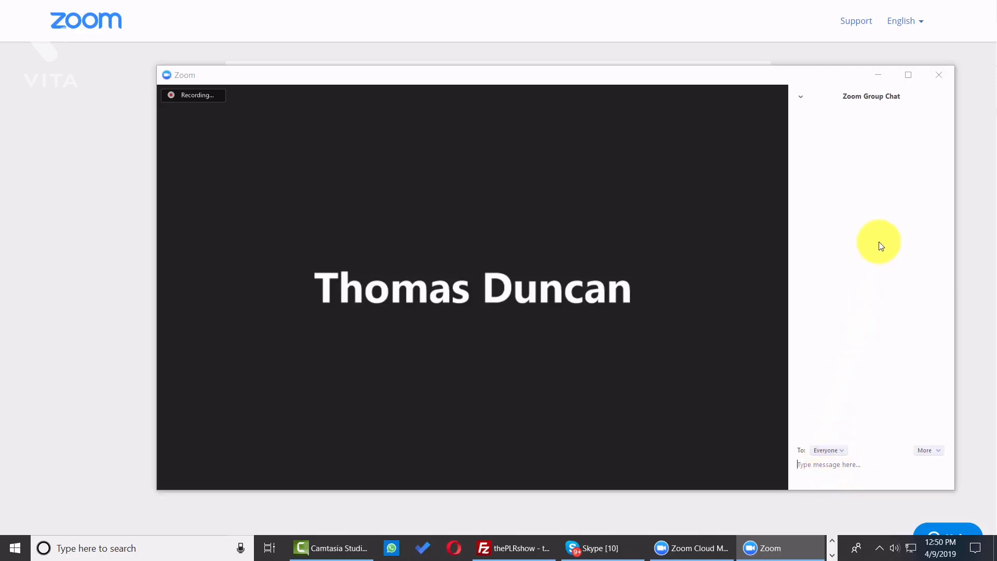
{"action": "mouse_move", "coordinate": [777, 269]}
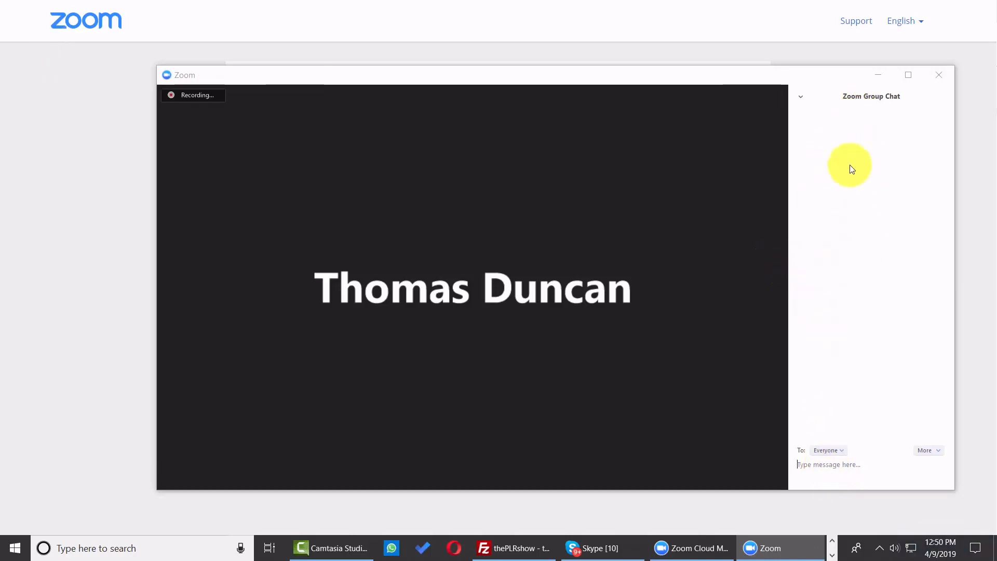
{"action": "left_click", "coordinate": [828, 473]}
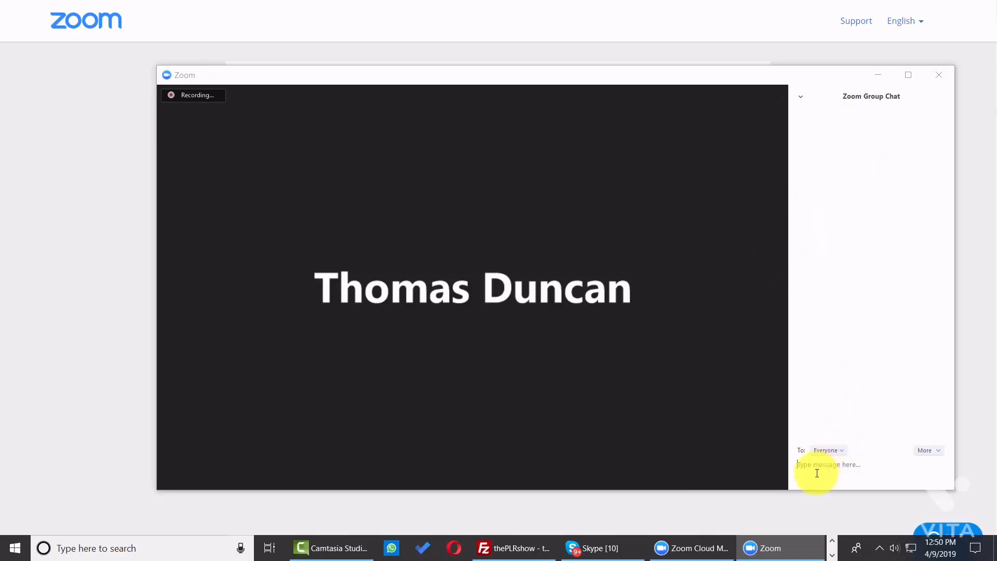
{"action": "mouse_move", "coordinate": [626, 435]}
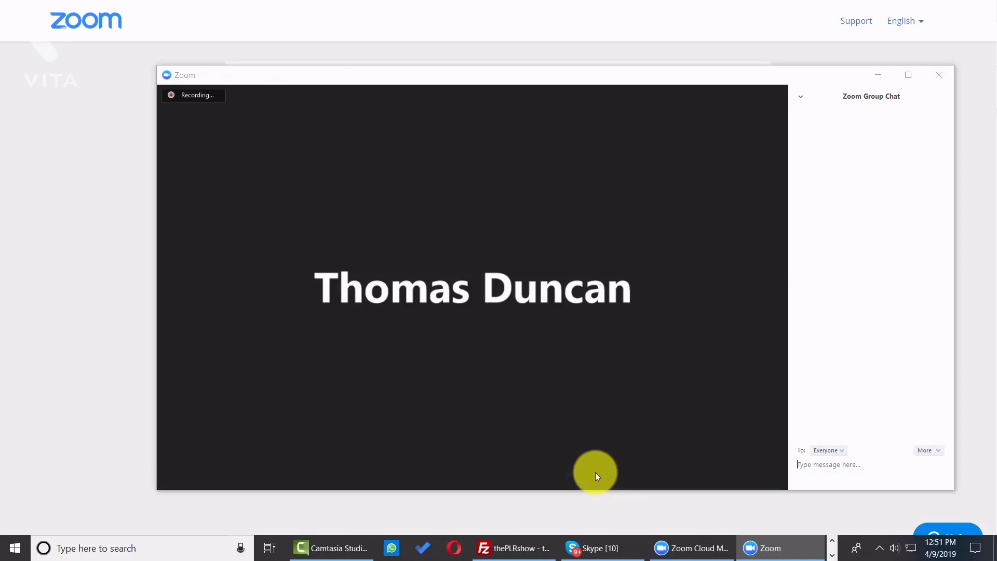
{"action": "mouse_move", "coordinate": [594, 465]}
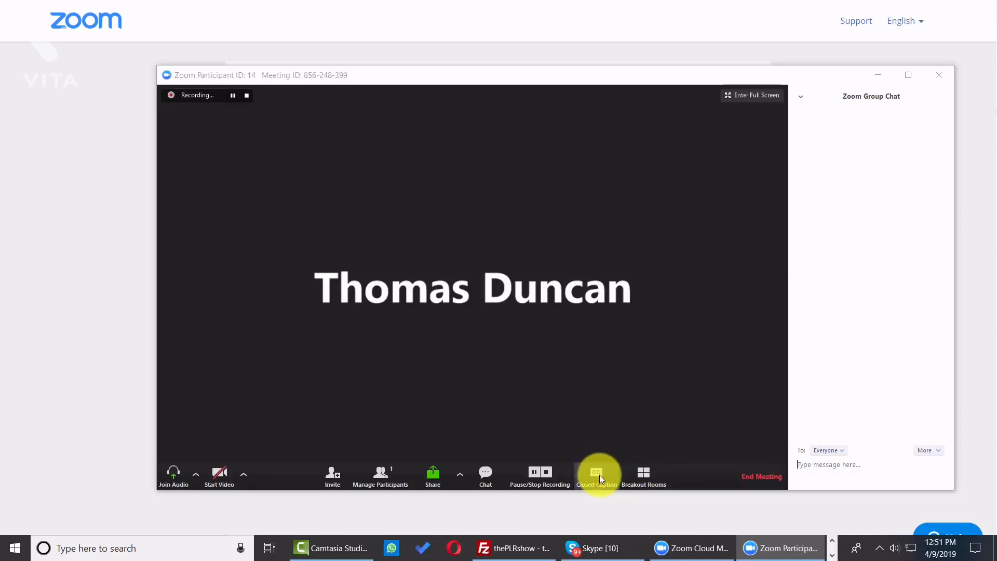
{"action": "left_click", "coordinate": [594, 474]}
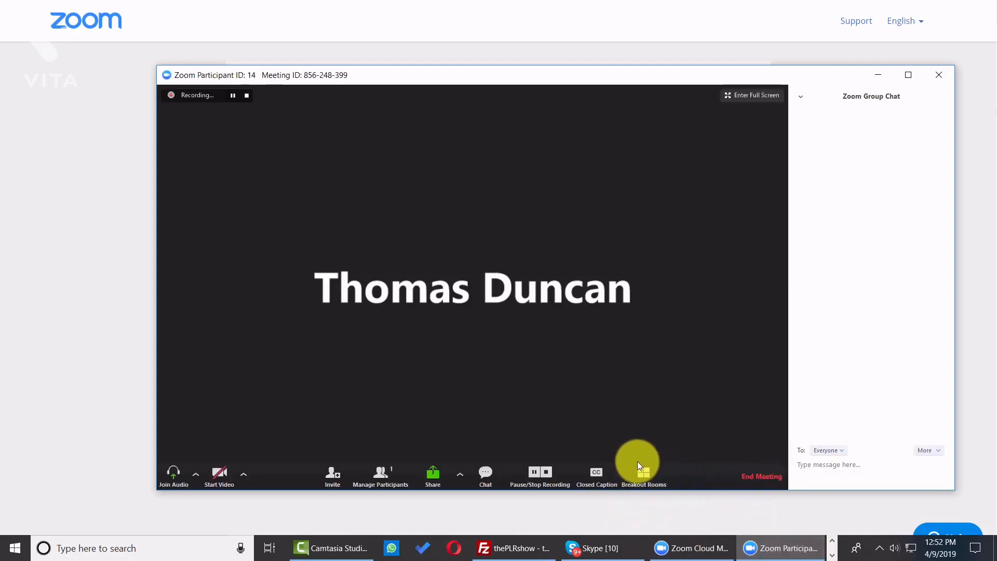
- End the running meeting for all participants
{"action": "left_click", "coordinate": [759, 478]}
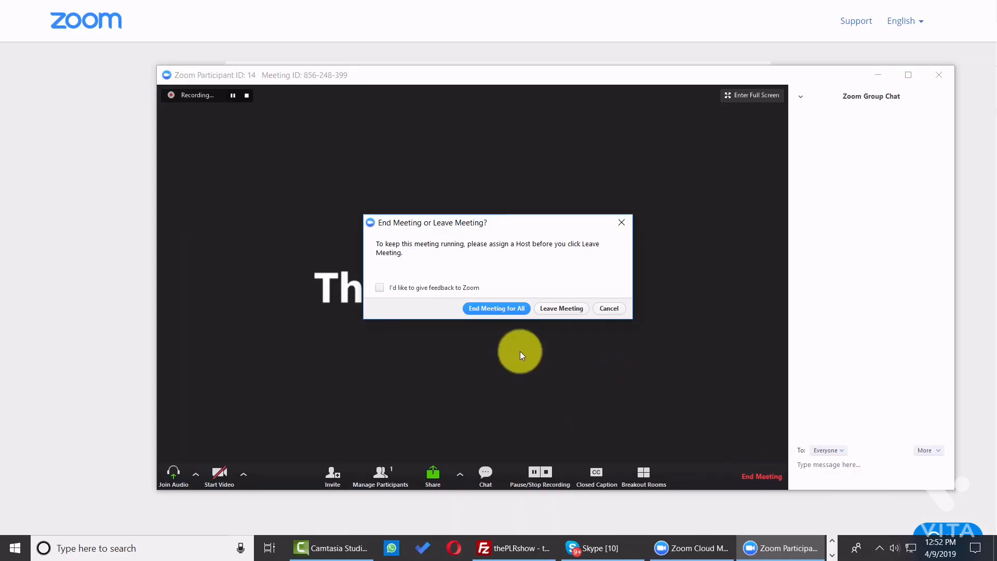
{"action": "left_click", "coordinate": [497, 309]}
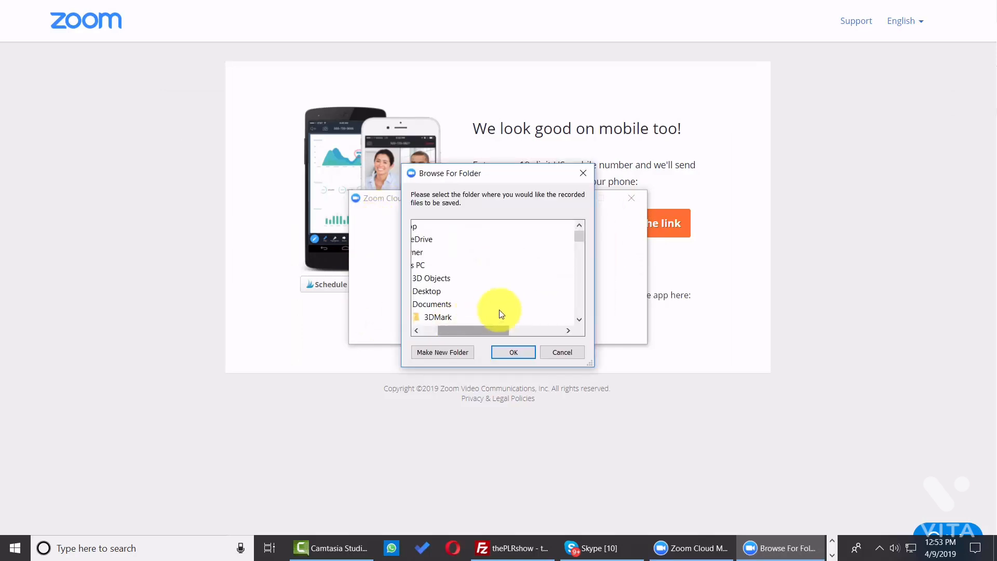
- Look through the folders offered for saving the recorded meeting files
{"action": "left_click_drag", "start_coordinate": [486, 335], "coordinate": [458, 335]}
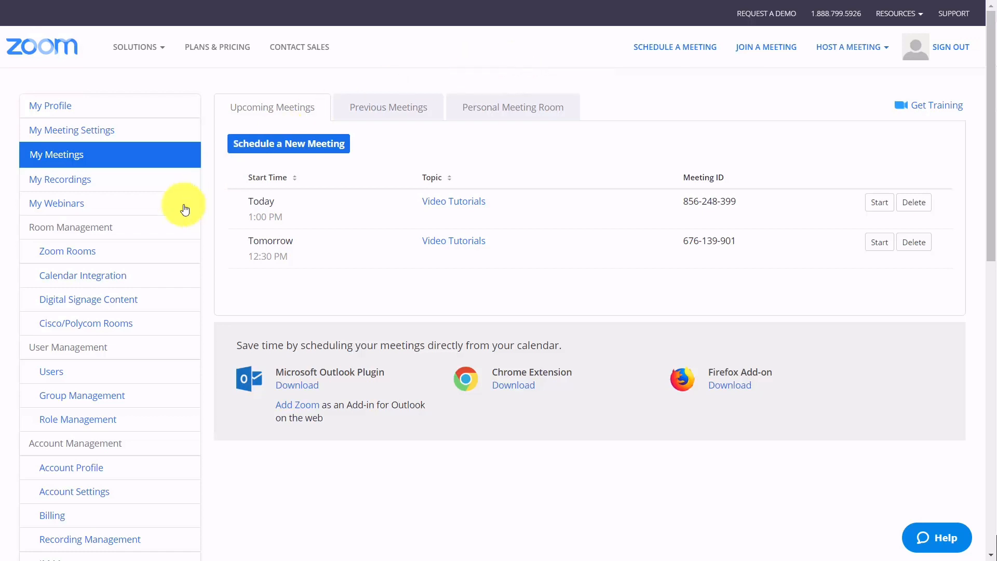
- Check the account's webinars page and open the purchase page for the Webinar add-on from the account's billing plans
{"action": "left_click", "coordinate": [57, 205]}
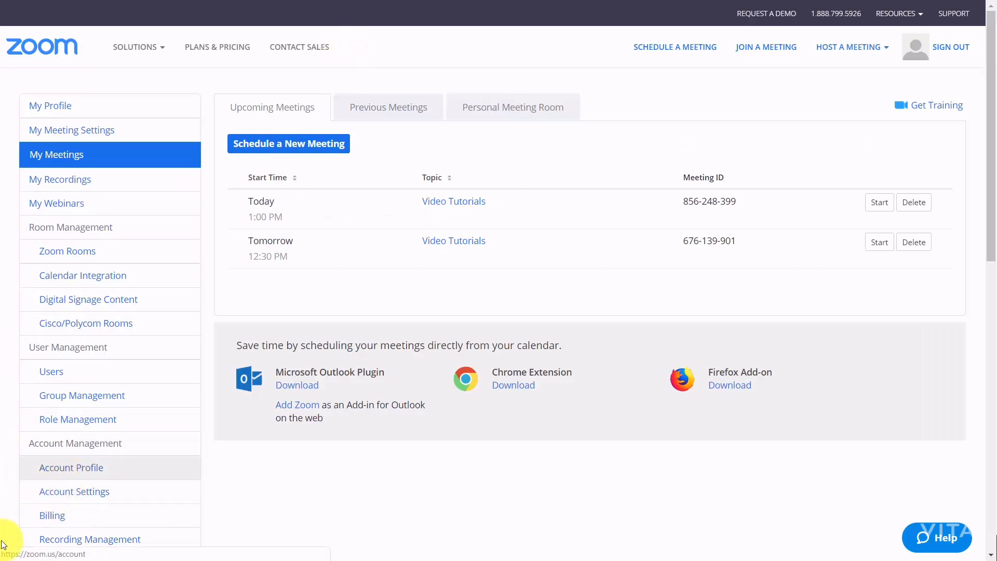
{"action": "left_click", "coordinate": [55, 519]}
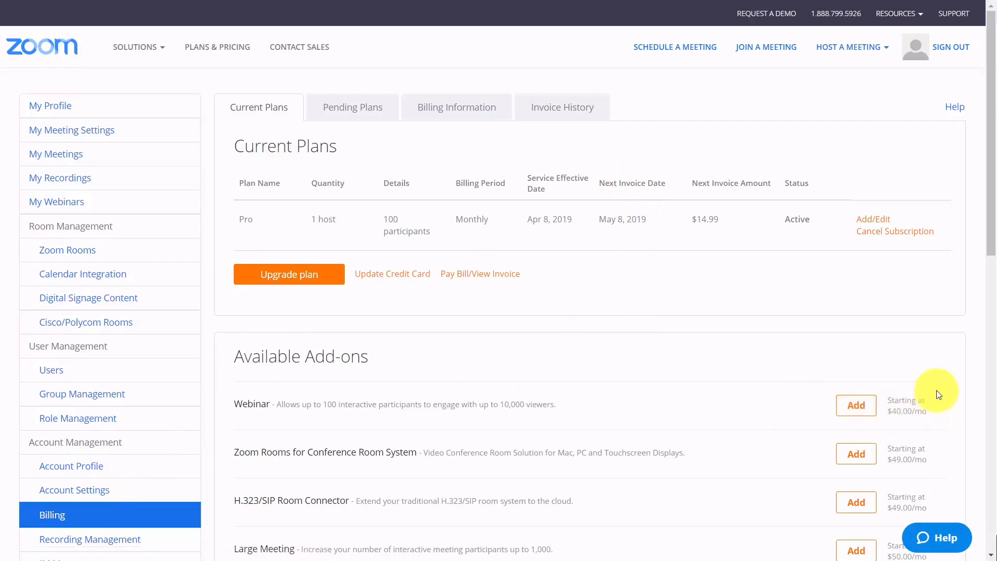
{"action": "left_click", "coordinate": [887, 411]}
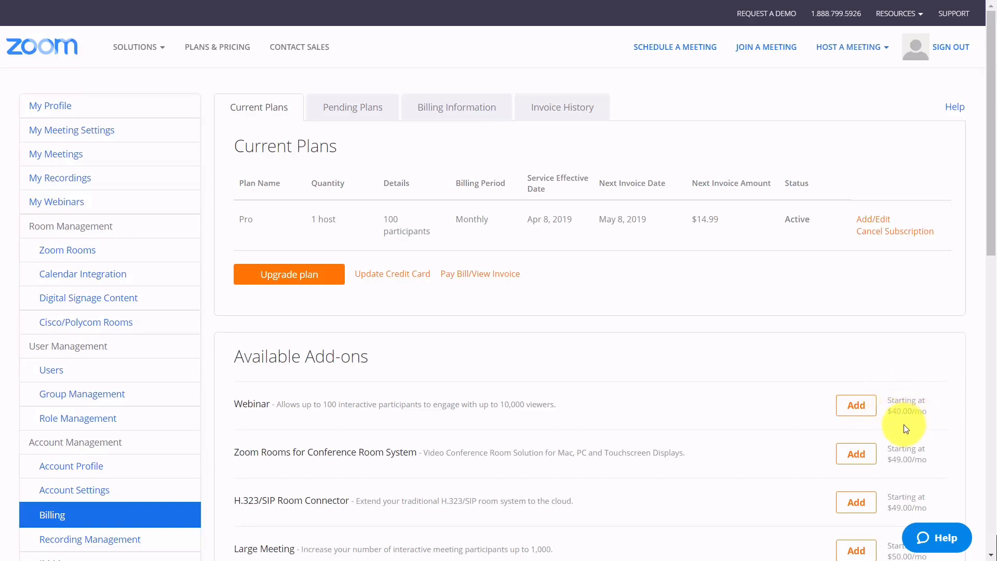
{"action": "left_click", "coordinate": [850, 418]}
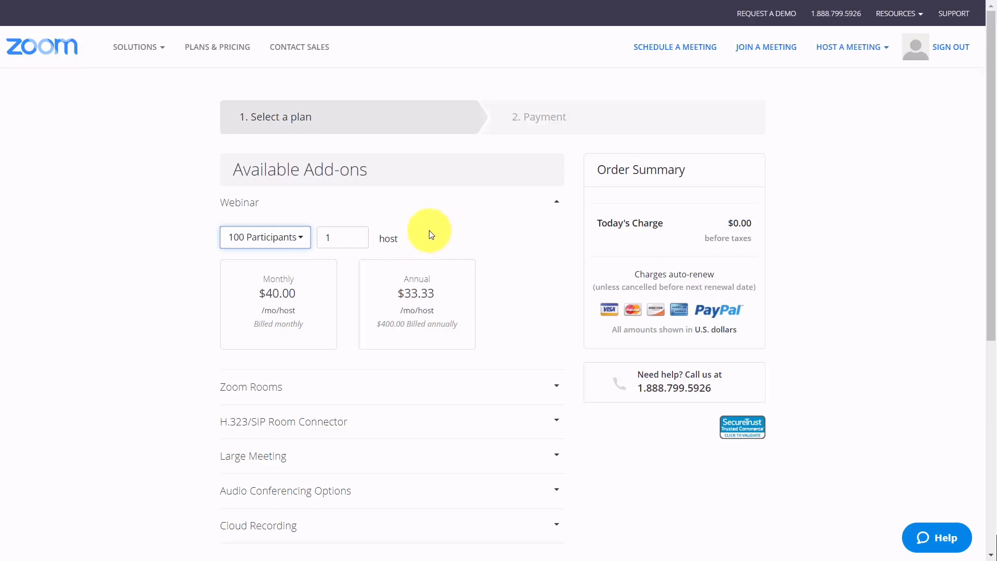
- View the webinar participant capacities and choose the monthly $40.00 plan for 100 participants and 1 host
{"action": "left_click", "coordinate": [301, 240]}
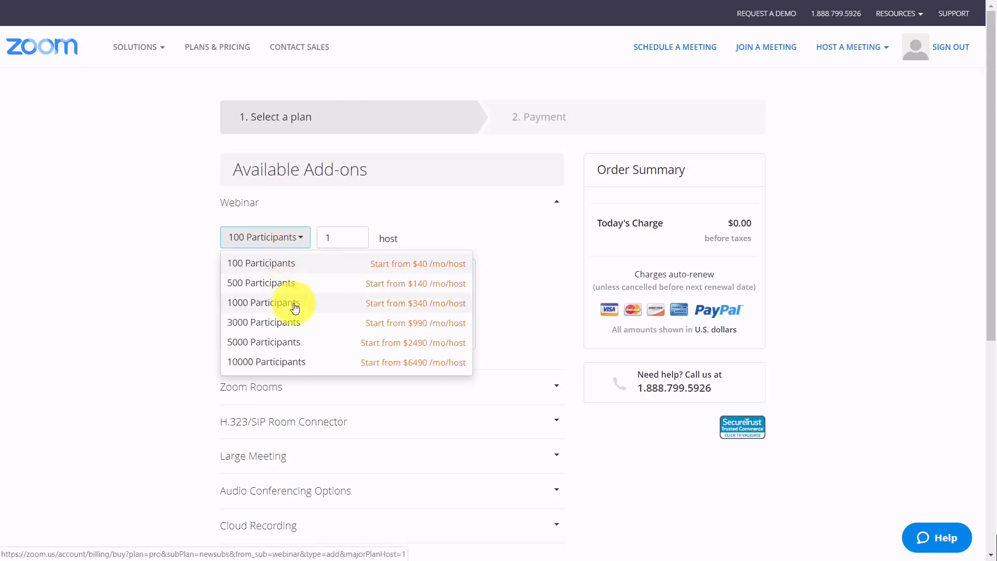
{"action": "left_click", "coordinate": [208, 220]}
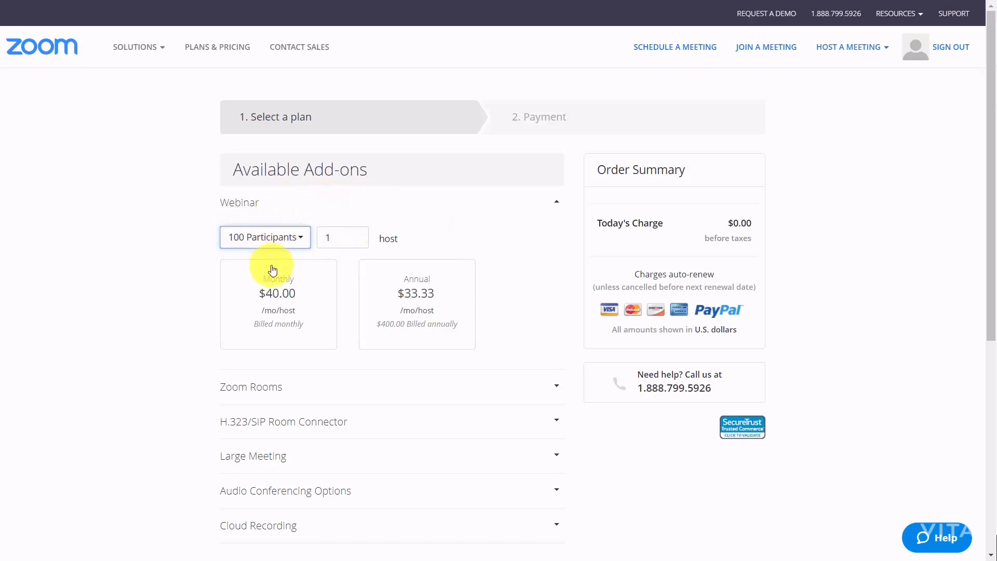
{"action": "left_click", "coordinate": [300, 282]}
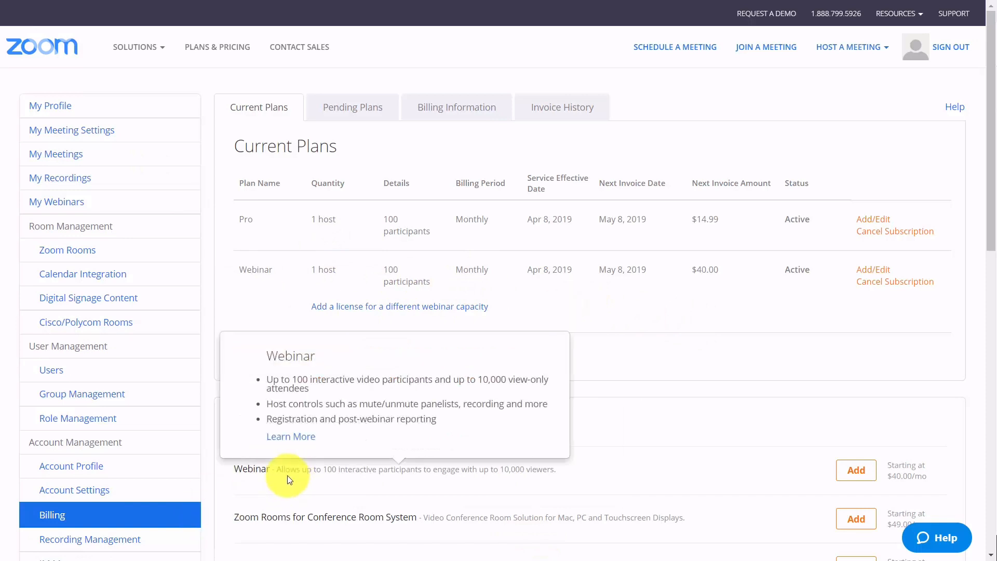
- Read the webinar setup information, then enable the Webinar feature with capacity 100 for the account owner and save the user
{"action": "mouse_move", "coordinate": [339, 475]}
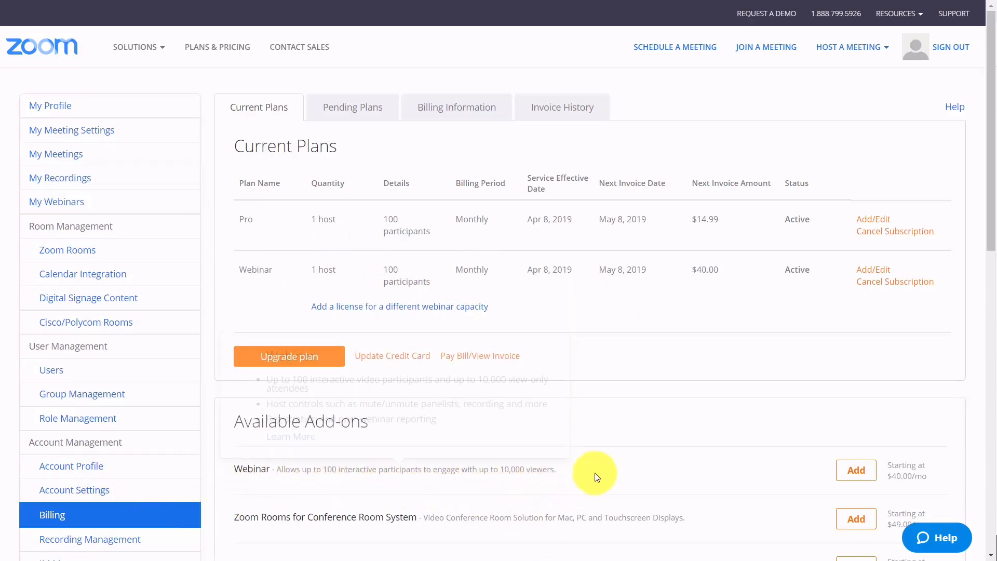
{"action": "left_click", "coordinate": [53, 202]}
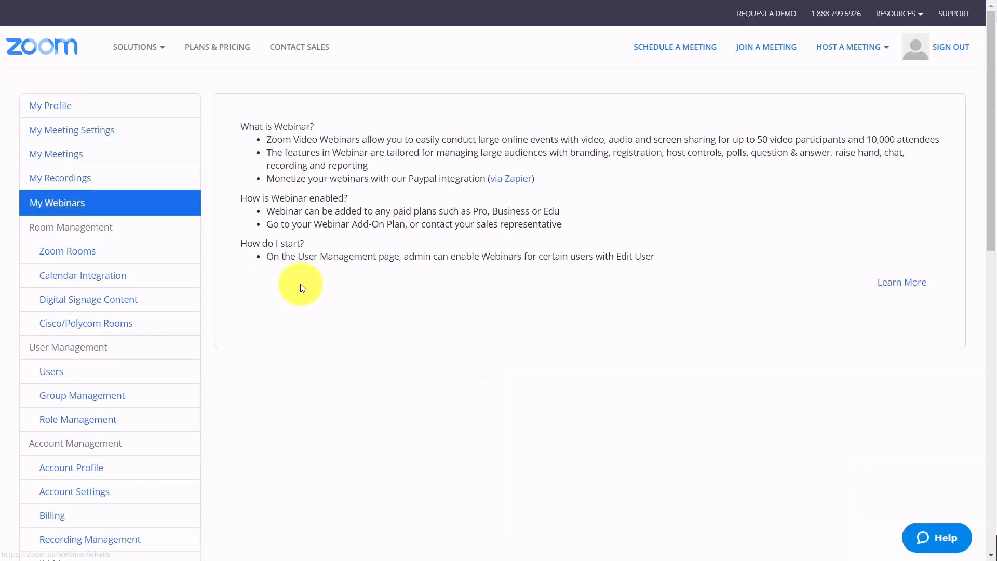
{"action": "left_click", "coordinate": [59, 376]}
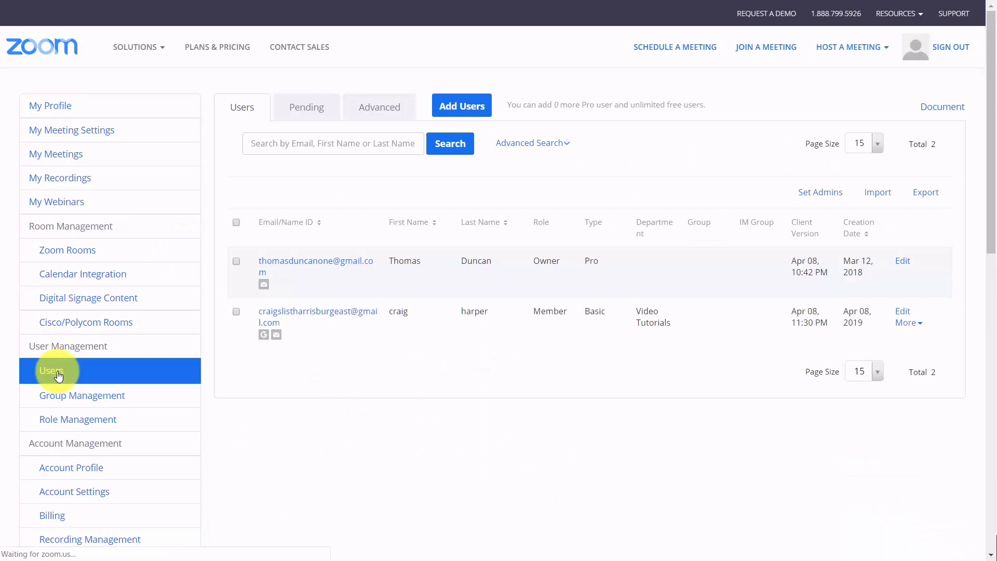
{"action": "left_click", "coordinate": [904, 262]}
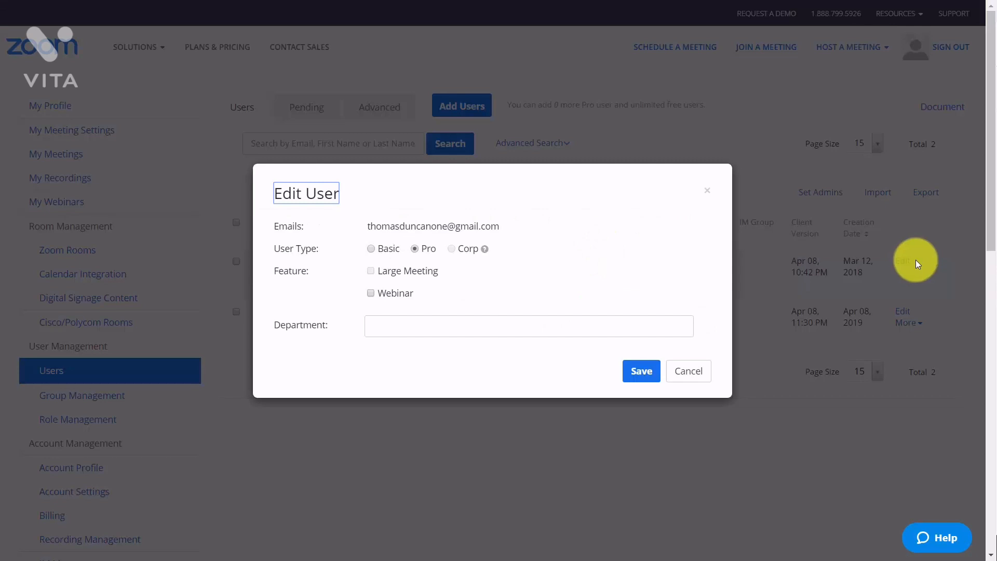
{"action": "left_click", "coordinate": [371, 294]}
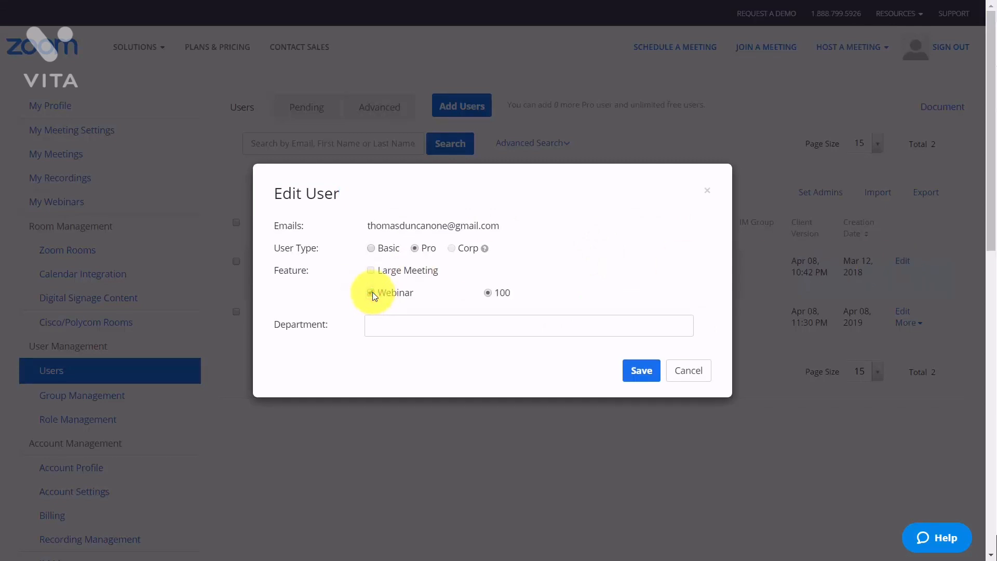
{"action": "left_click", "coordinate": [642, 375]}
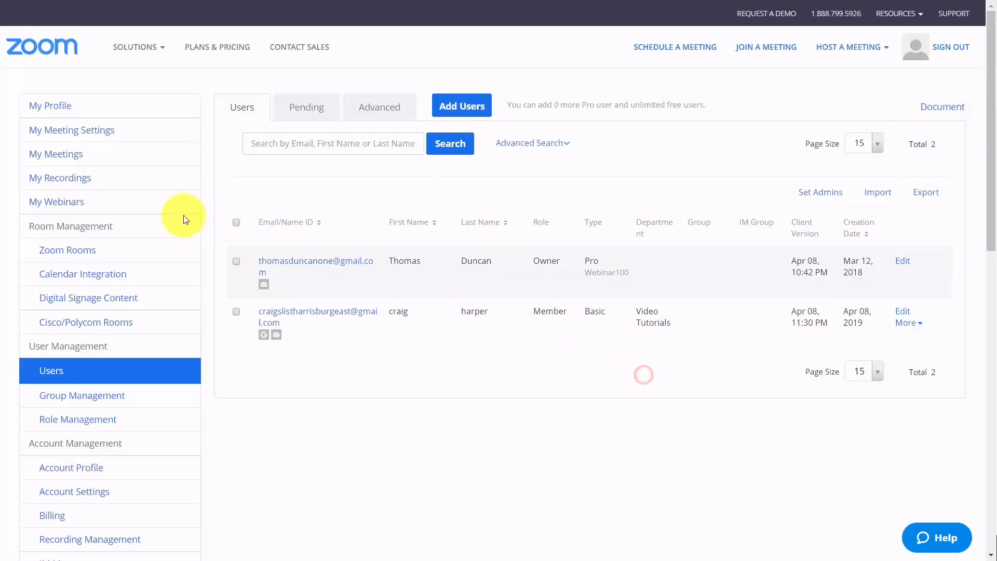
- Set up a non-recurring webinar "Video Tutorials", described as "How to use them properly.", for 04/09/2019 at 3:00 PM with registration required
{"action": "left_click", "coordinate": [82, 205]}
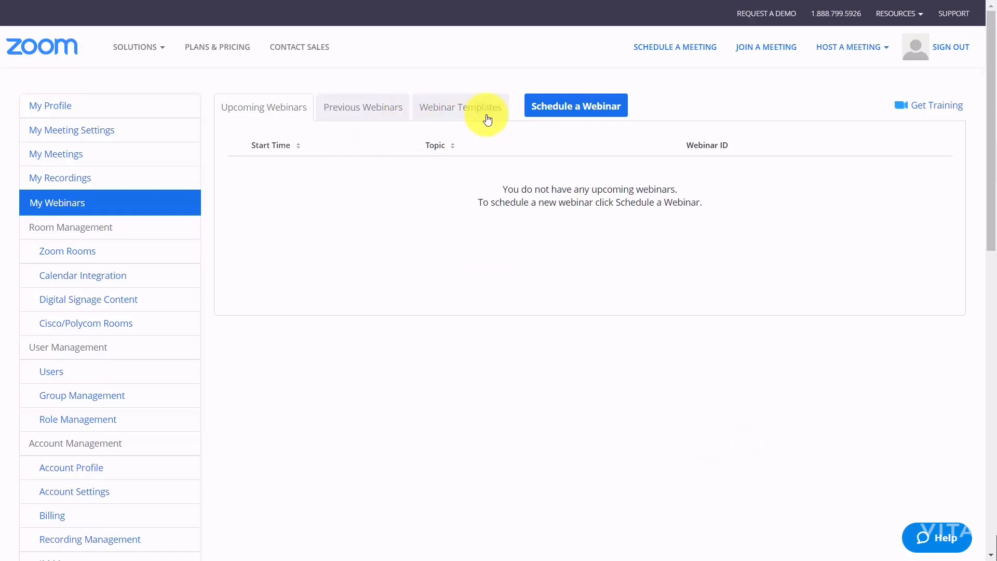
{"action": "left_click", "coordinate": [575, 115]}
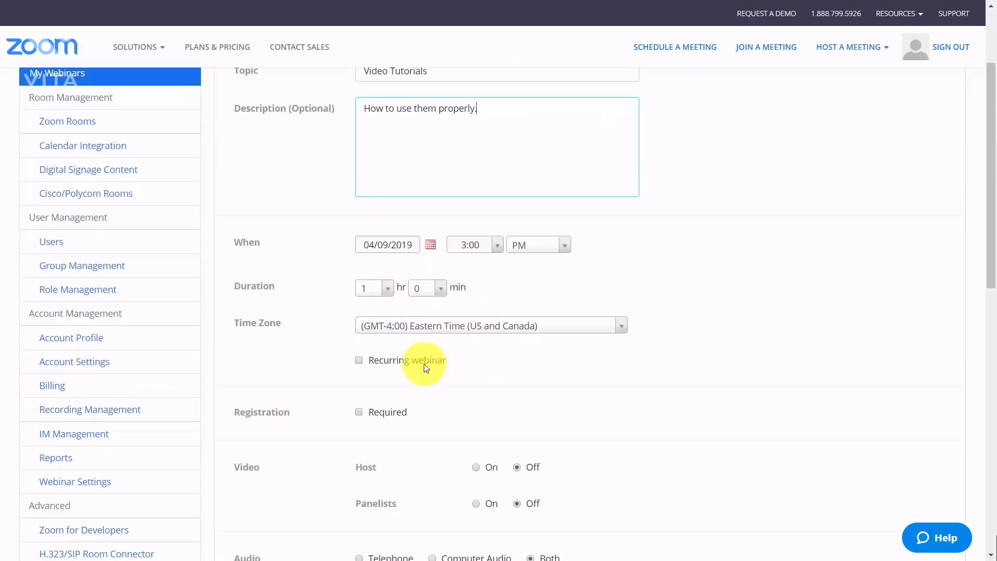
{"action": "left_click", "coordinate": [359, 360]}
{"action": "left_click", "coordinate": [359, 361]}
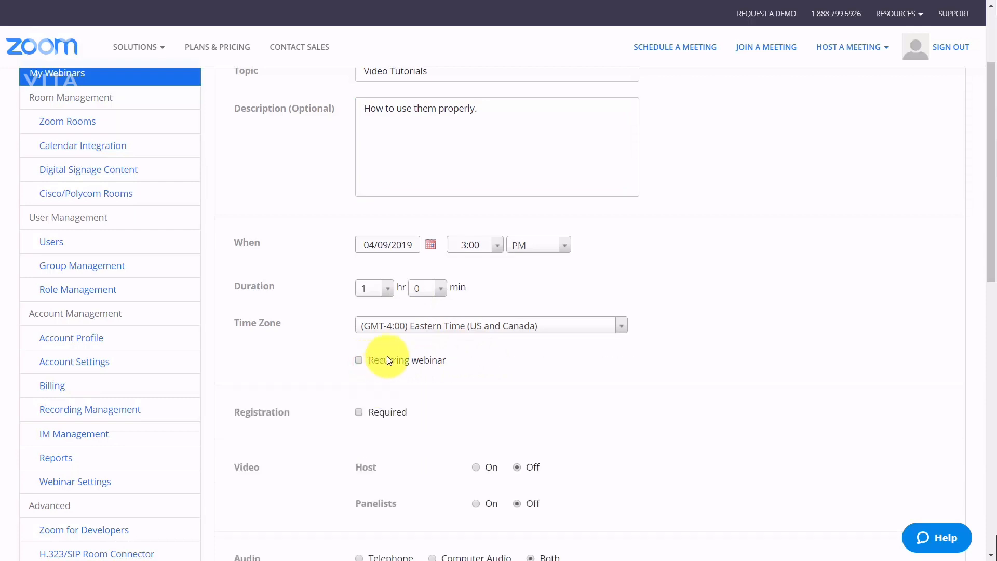
{"action": "scroll", "coordinate": [396, 348], "scroll_direction": "down", "scroll_amount": 3}
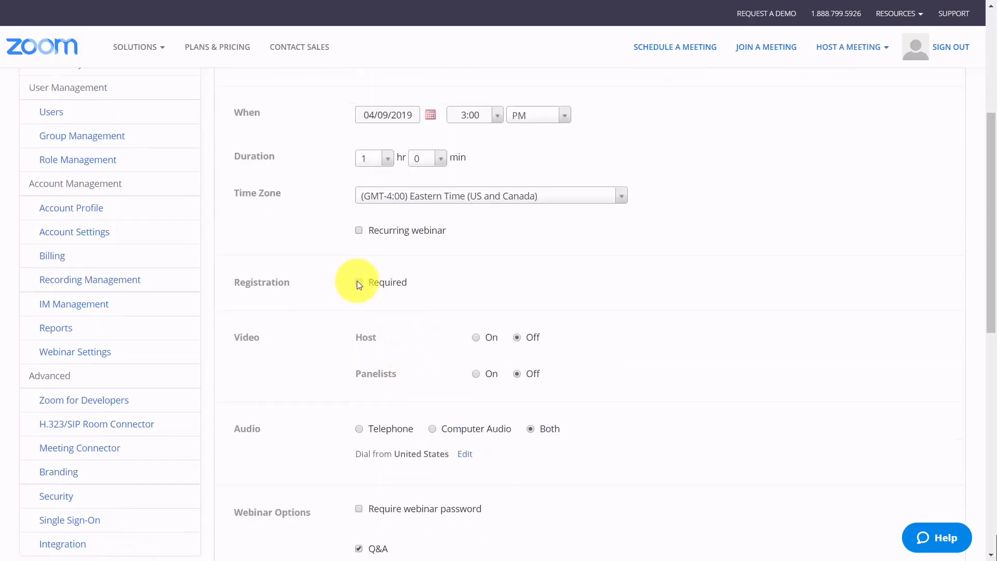
{"action": "left_click", "coordinate": [359, 283]}
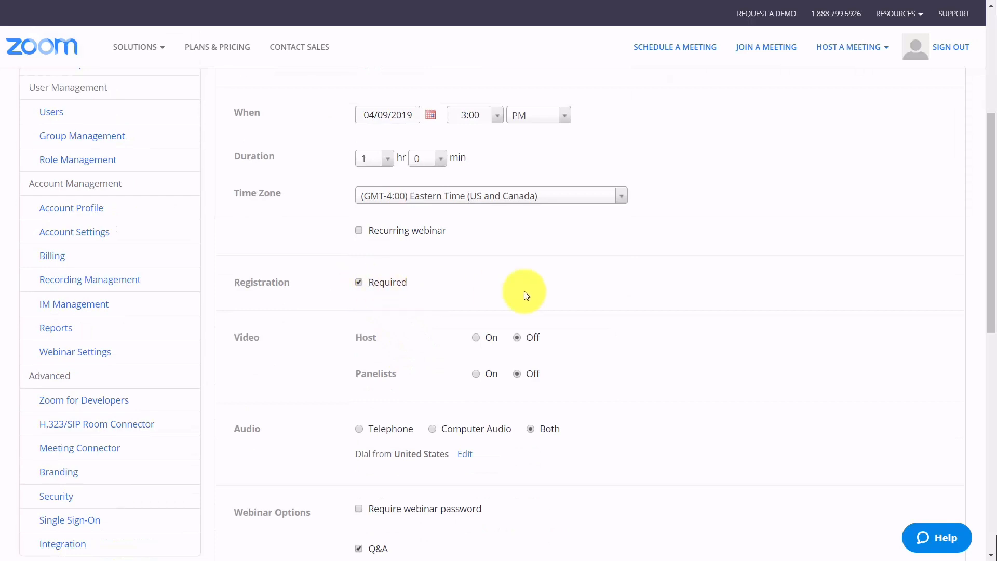
- Enable the practice session, keep Q&A and automatic recording on the local computer, and schedule the webinar
{"action": "scroll", "coordinate": [540, 287], "scroll_direction": "down", "scroll_amount": 1}
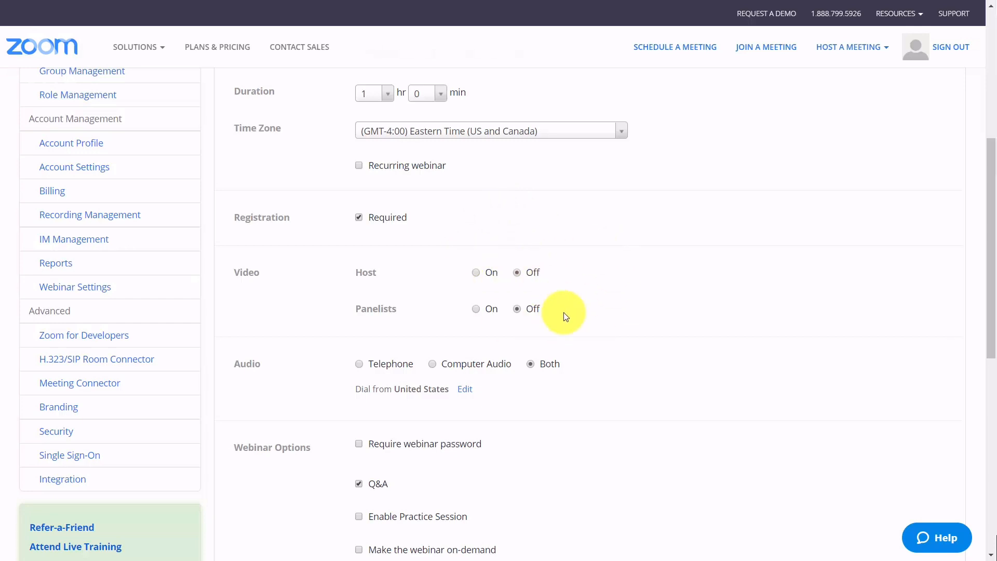
{"action": "scroll", "coordinate": [565, 311], "scroll_direction": "down", "scroll_amount": 1}
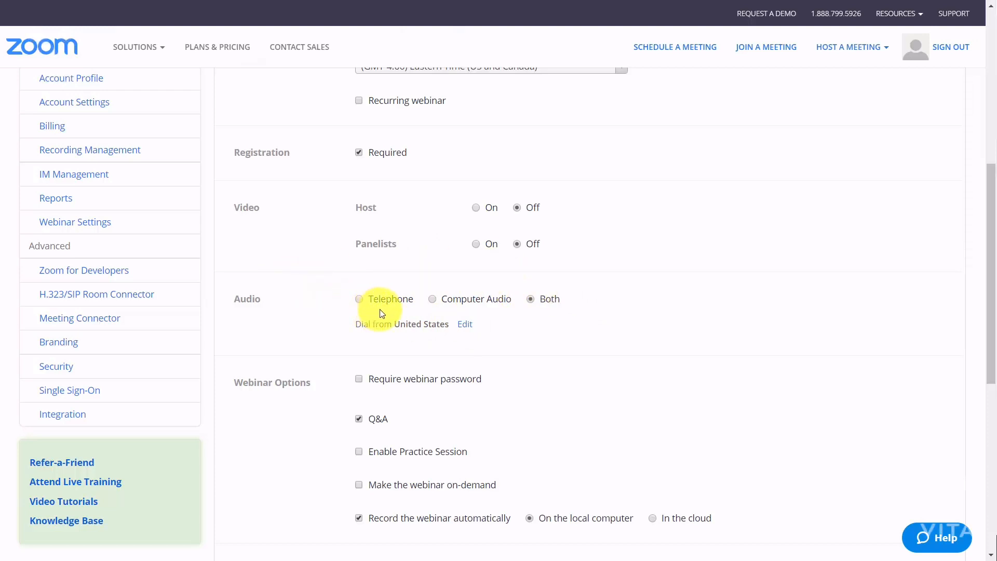
{"action": "scroll", "coordinate": [382, 313], "scroll_direction": "down", "scroll_amount": 4}
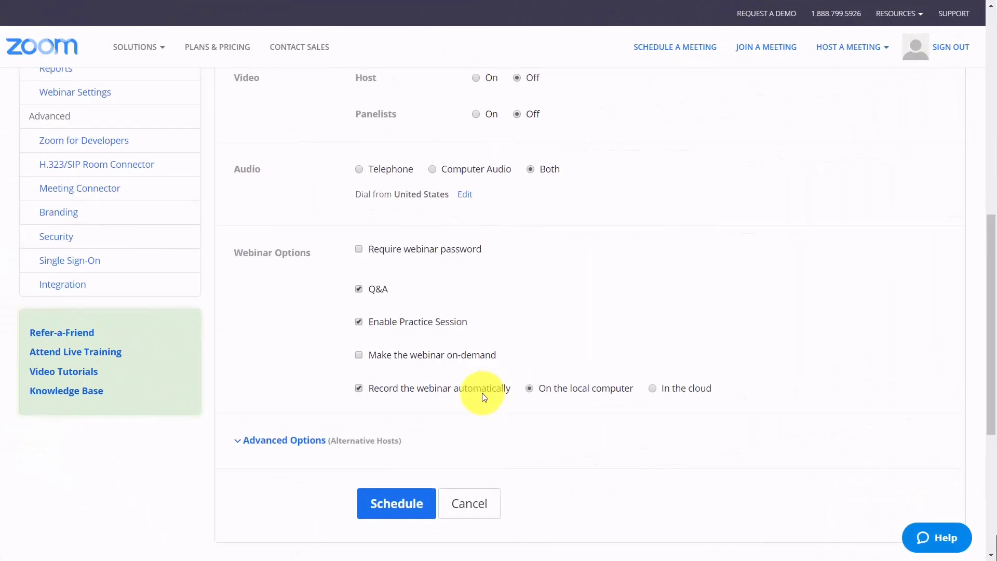
{"action": "left_click", "coordinate": [390, 510]}
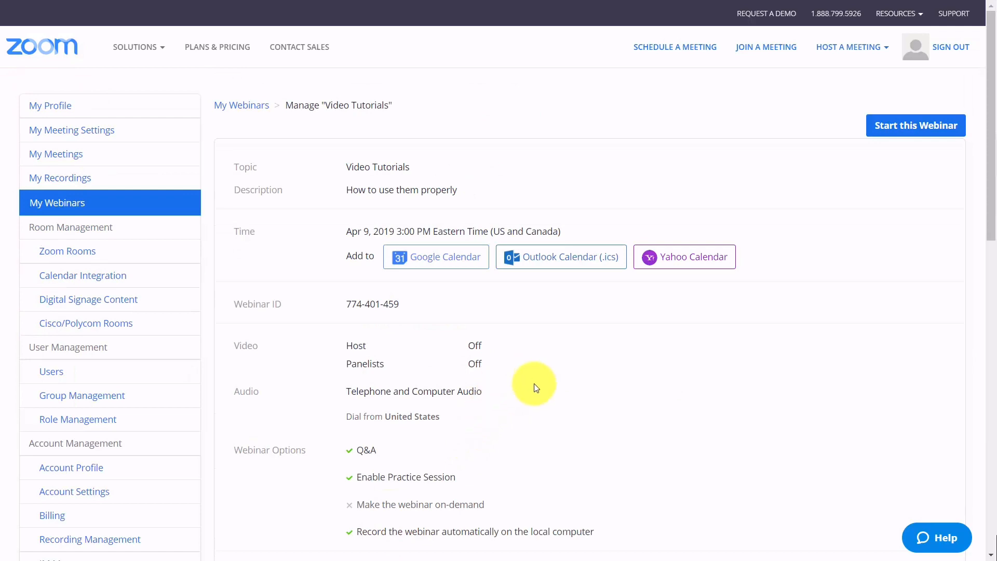
- Review the webinar's invitation, email and branding settings, and view the Add Speaker form, closing it without adding anyone
{"action": "scroll", "coordinate": [535, 390], "scroll_direction": "down", "scroll_amount": 8}
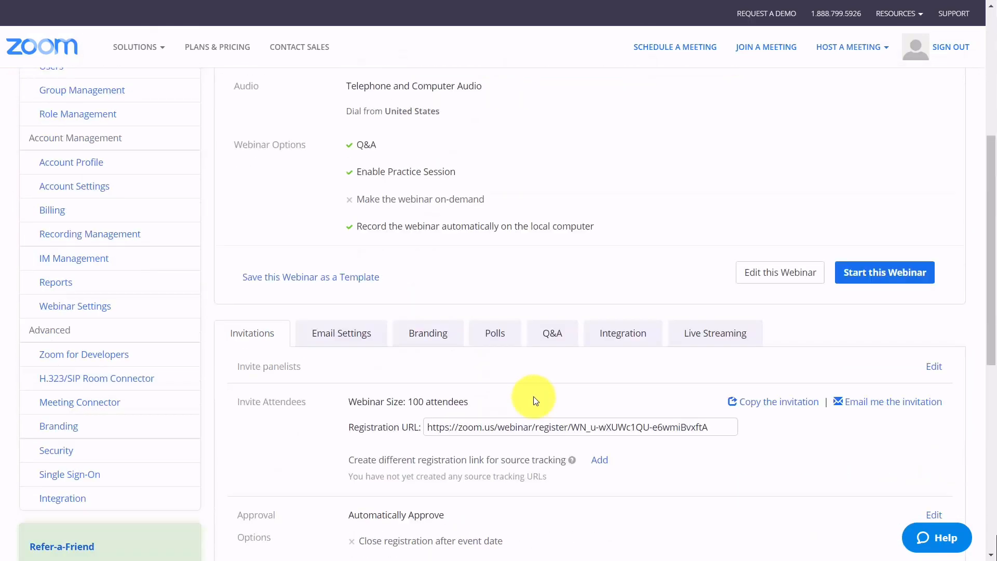
{"action": "scroll", "coordinate": [534, 398], "scroll_direction": "down", "scroll_amount": 3}
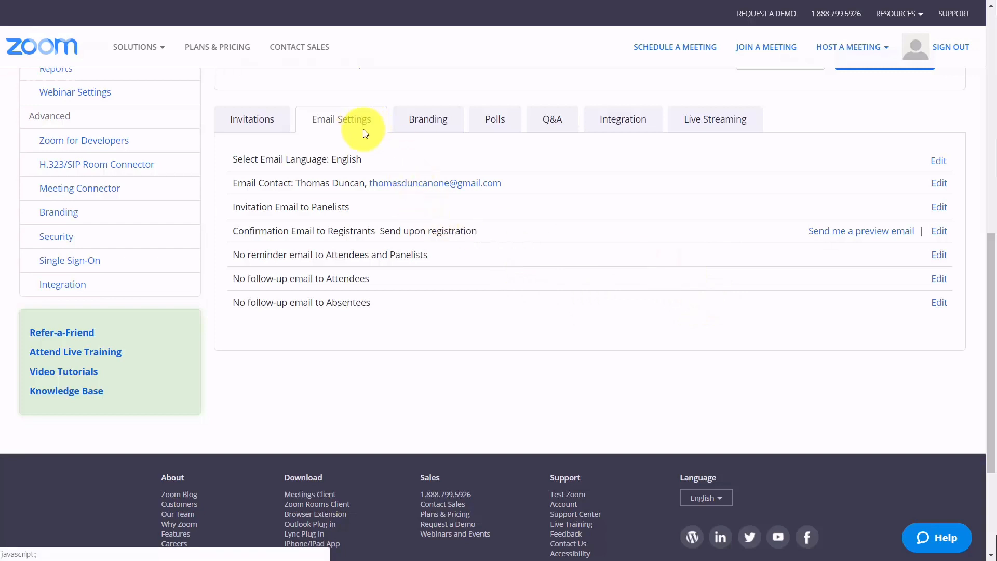
{"action": "left_click", "coordinate": [428, 119]}
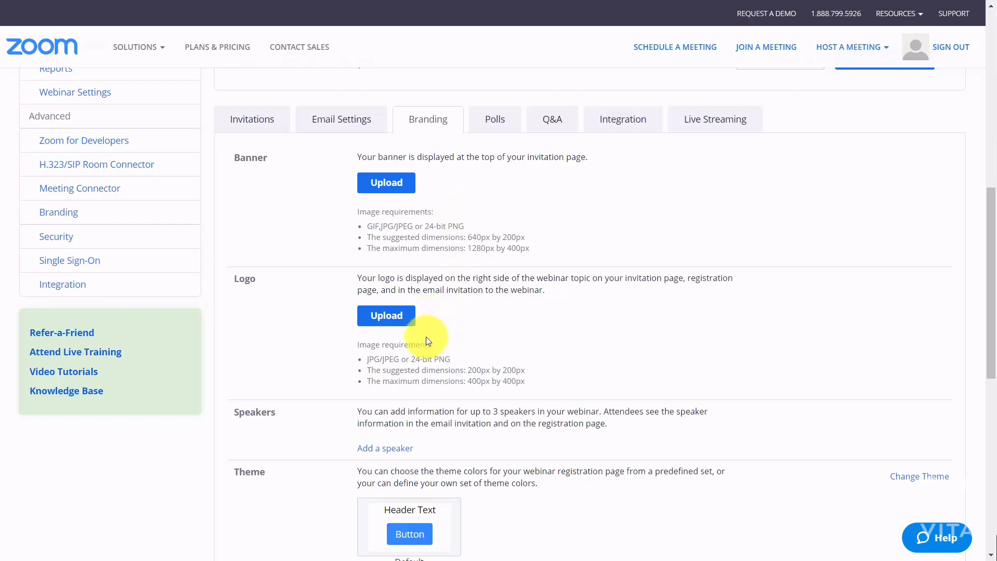
{"action": "scroll", "coordinate": [426, 336], "scroll_direction": "down", "scroll_amount": 5}
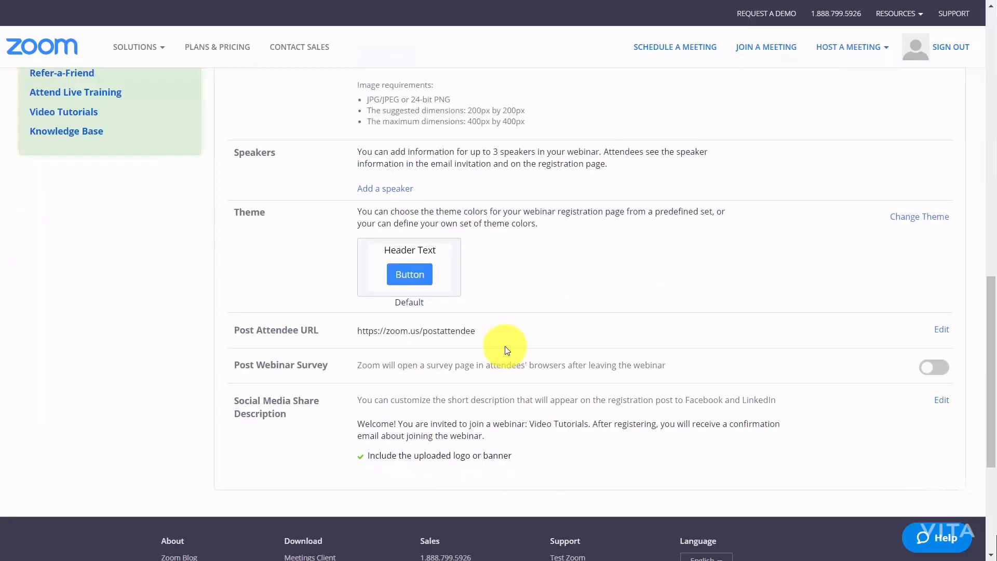
{"action": "left_click", "coordinate": [399, 192]}
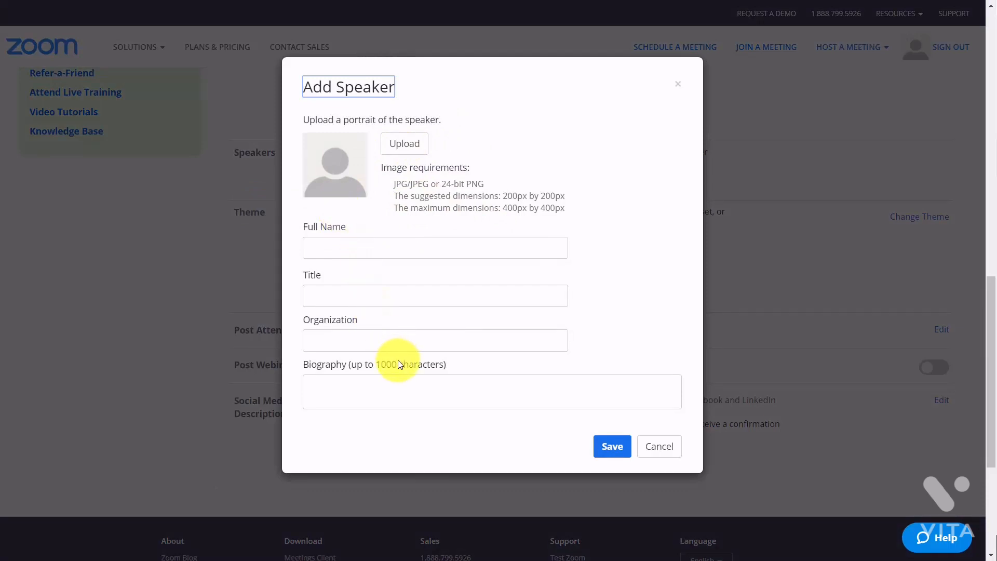
{"action": "left_click", "coordinate": [678, 83]}
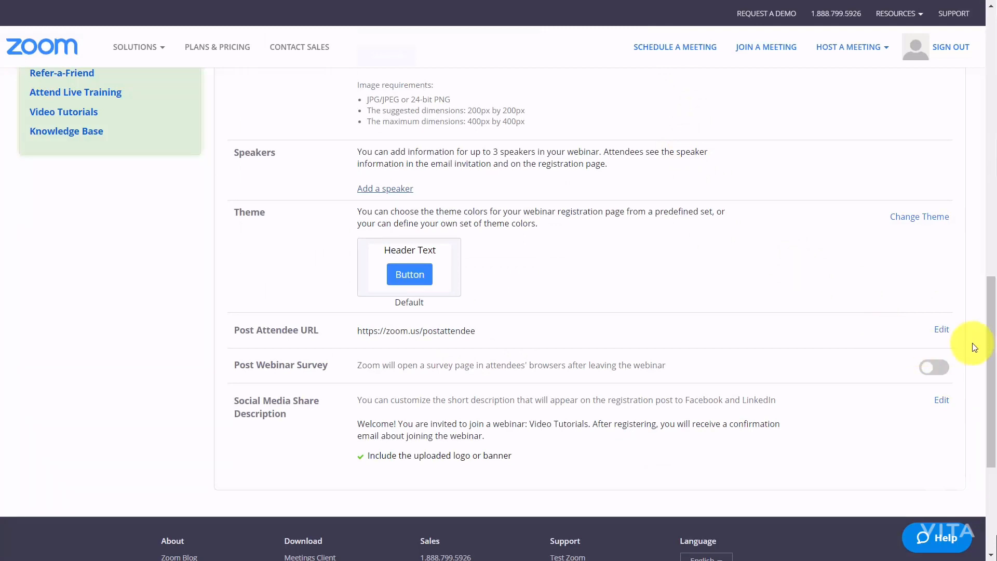
- View the editing options for the webinar's post attendee URL, social media share description and Q&A settings
{"action": "left_click", "coordinate": [942, 331]}
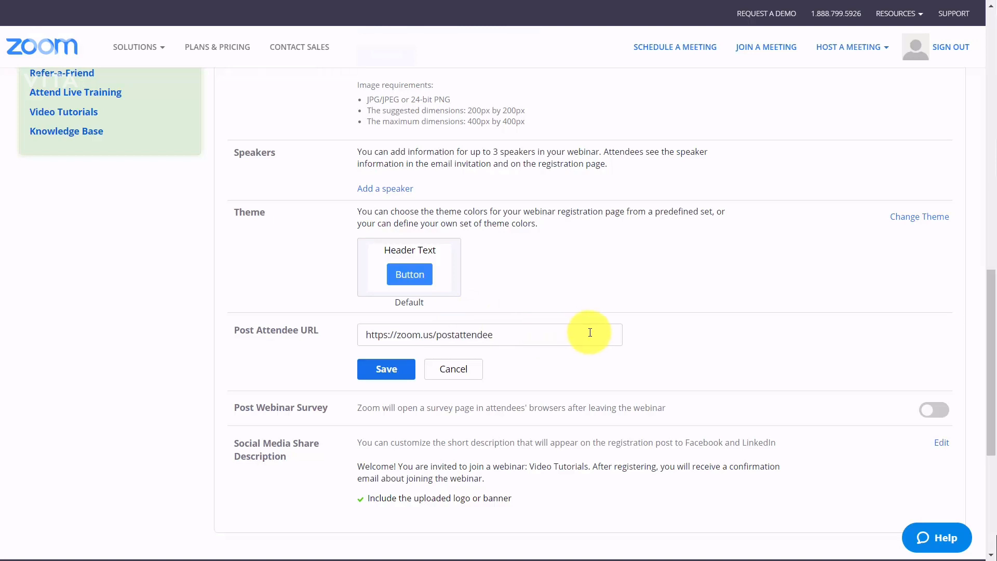
{"action": "scroll", "coordinate": [703, 313], "scroll_direction": "down", "scroll_amount": 4}
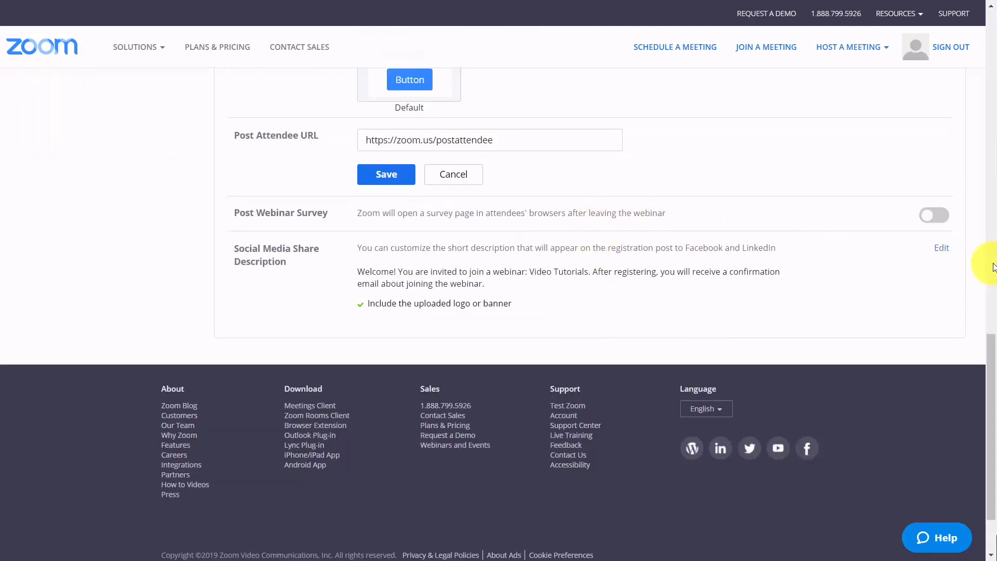
{"action": "left_click", "coordinate": [941, 252]}
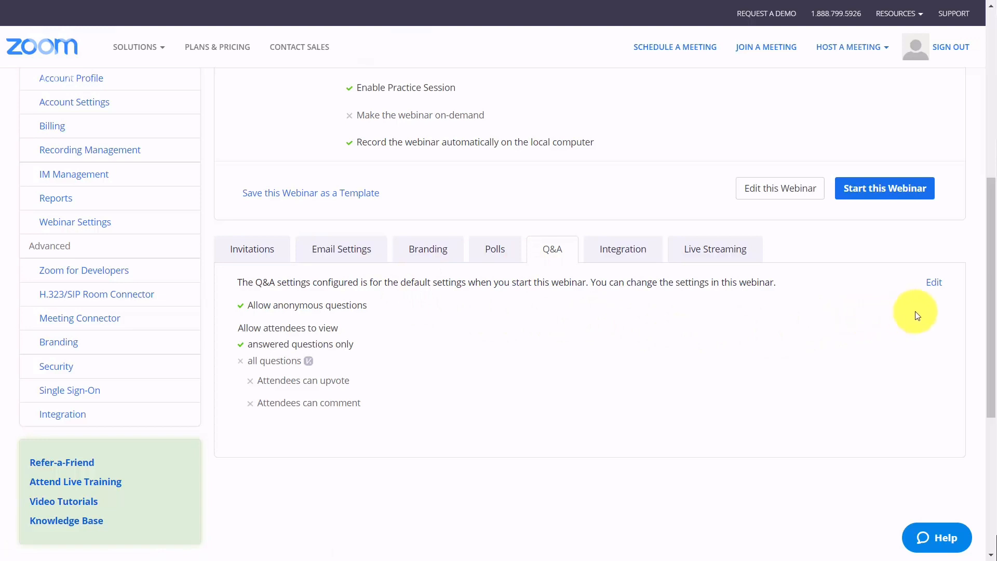
{"action": "left_click", "coordinate": [933, 283]}
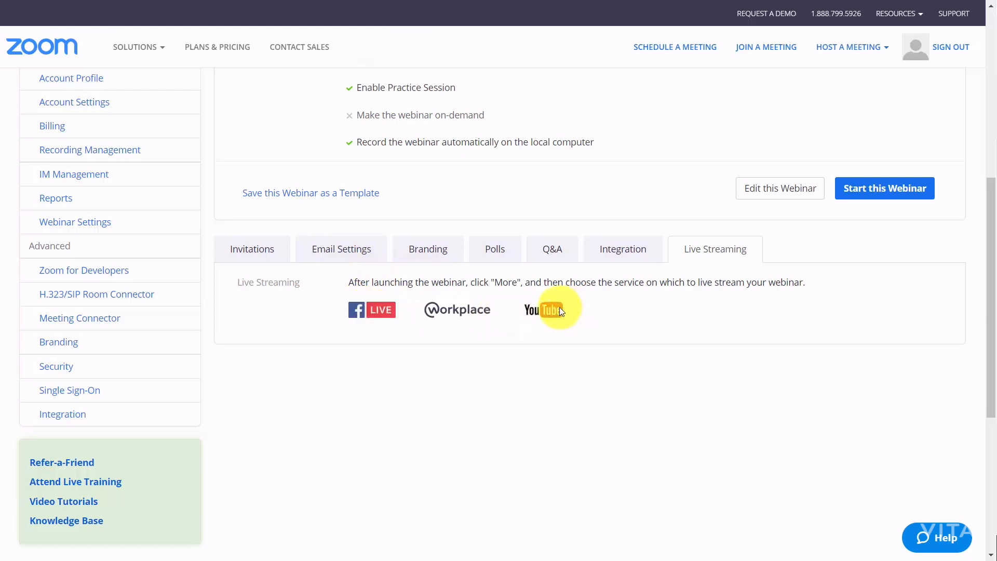
- Start the scheduled "Video Tutorials" webinar from its management page
{"action": "scroll", "coordinate": [561, 311], "scroll_direction": "up", "scroll_amount": 8}
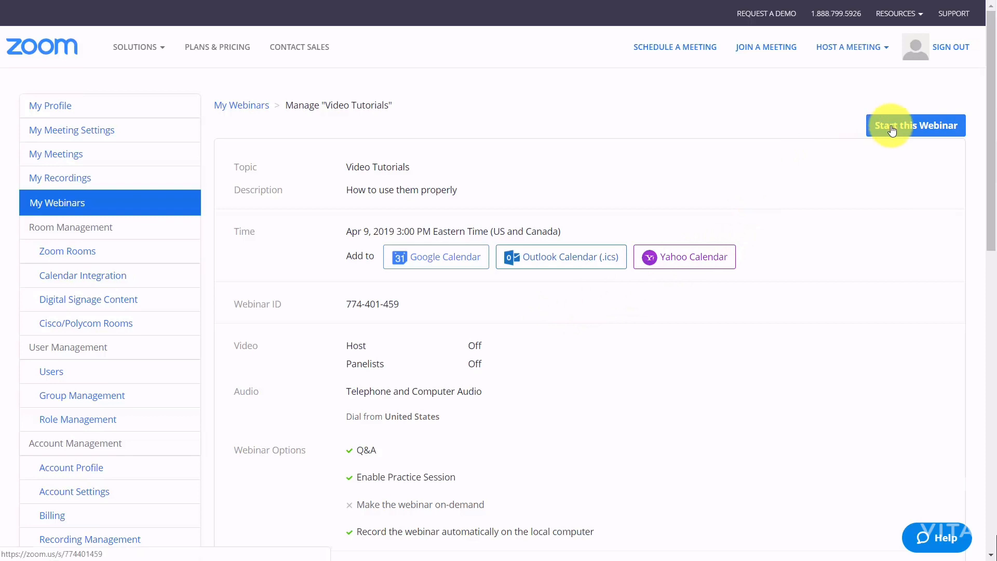
{"action": "left_click", "coordinate": [891, 129]}
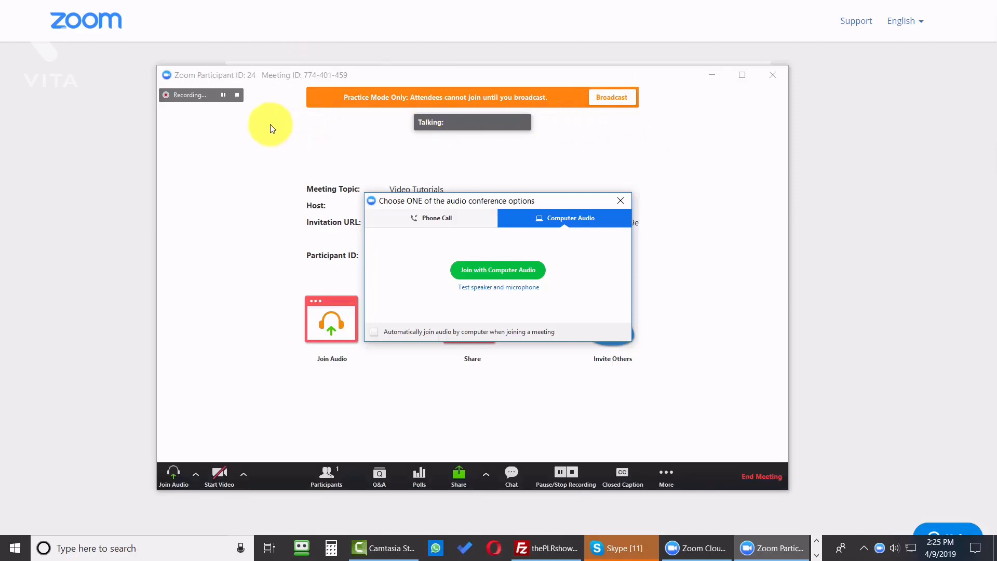
- Dismiss the audio conference options without joining audio and view the webinar's additional live streaming and invitation options
{"action": "left_click", "coordinate": [621, 201]}
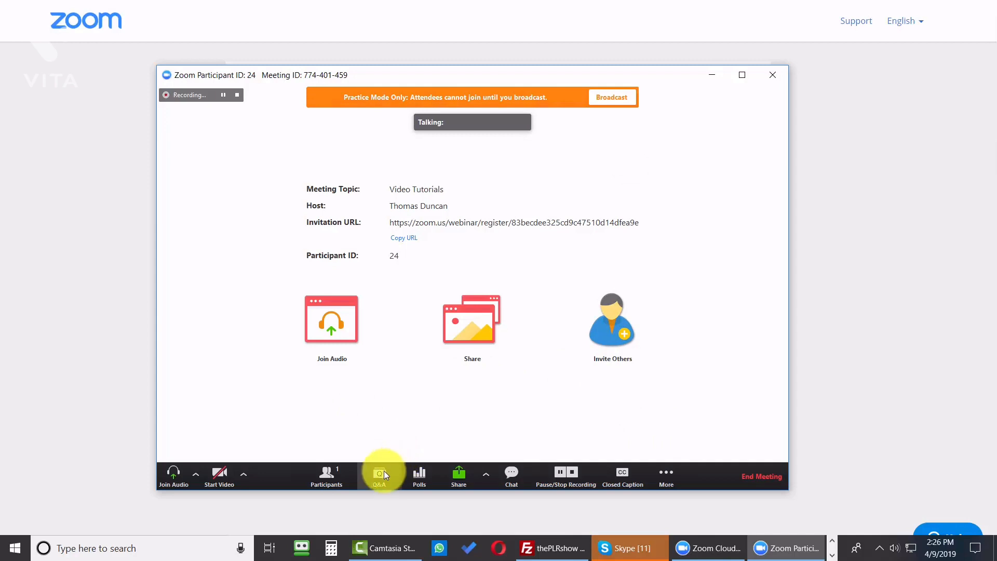
{"action": "left_click", "coordinate": [663, 478]}
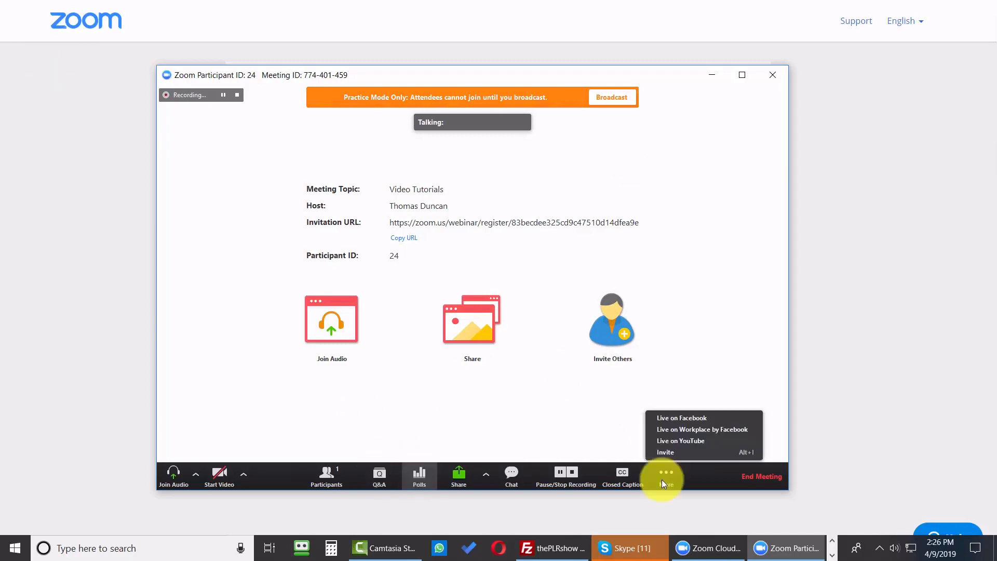
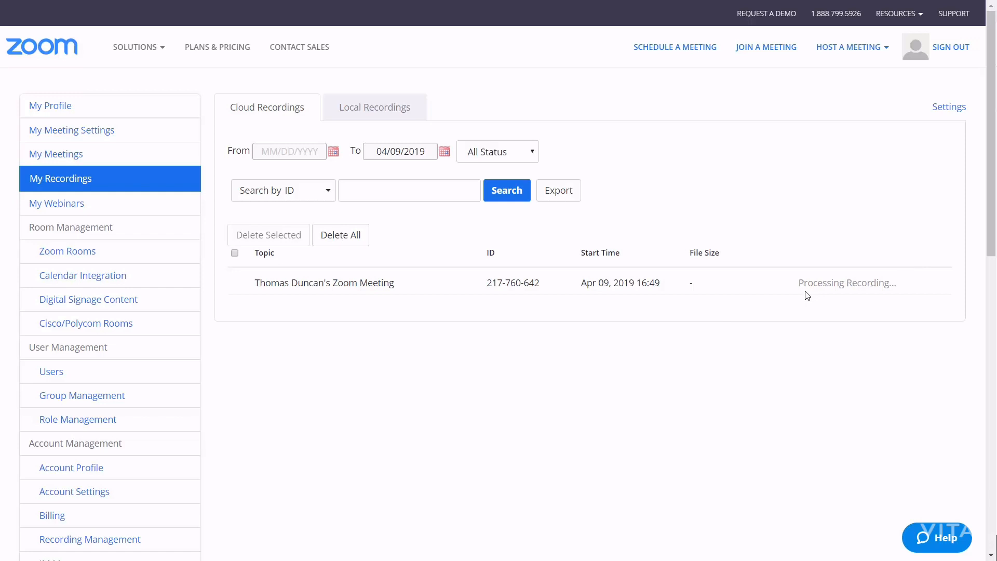
- View the local recordings and select the listed personal meeting room recording
{"action": "left_click", "coordinate": [384, 113]}
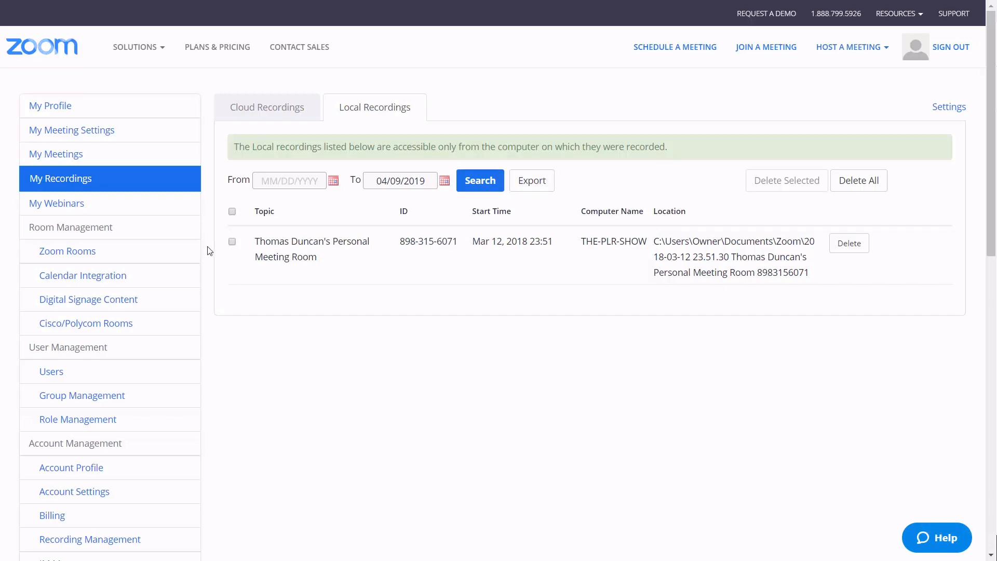
{"action": "left_click", "coordinate": [232, 242]}
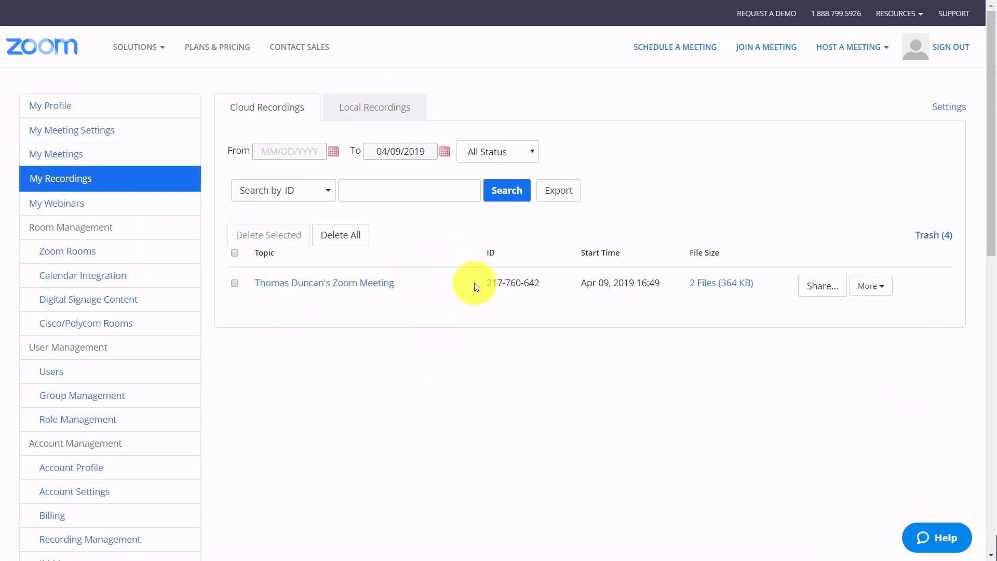
- Download both files of the meeting's cloud recording and delete that recording from the cloud
{"action": "left_click", "coordinate": [884, 294]}
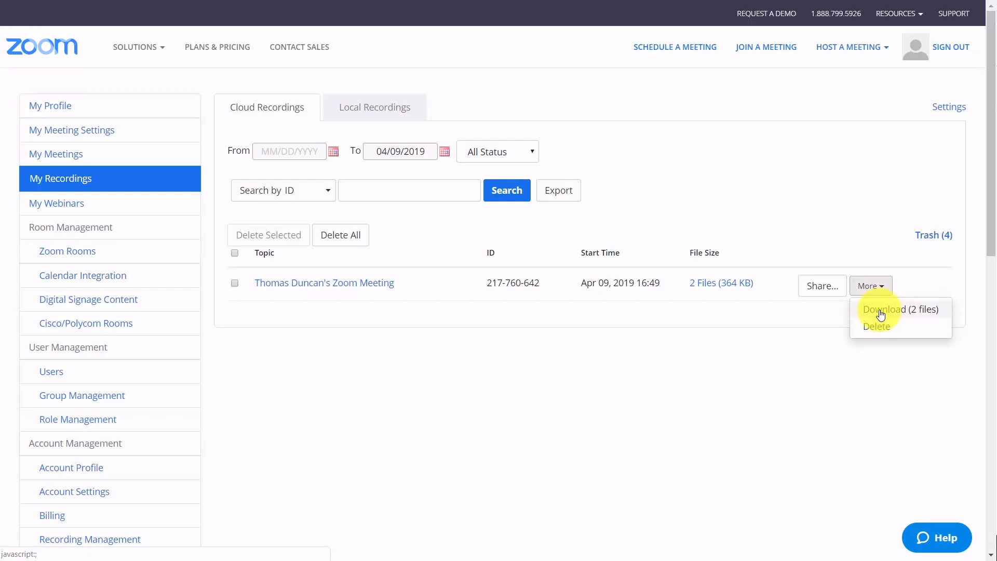
{"action": "left_click", "coordinate": [881, 313]}
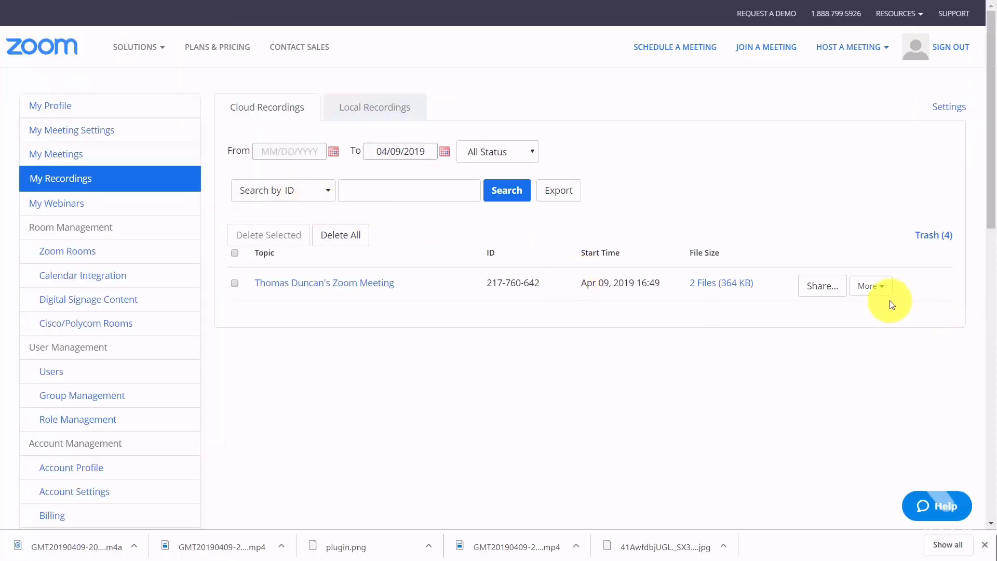
{"action": "left_click", "coordinate": [878, 289]}
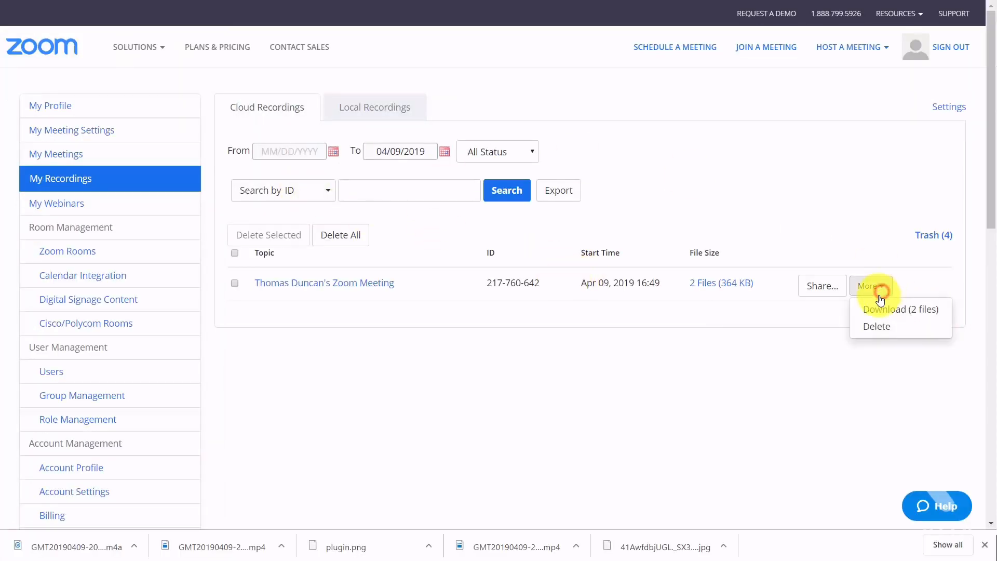
{"action": "left_click", "coordinate": [870, 328]}
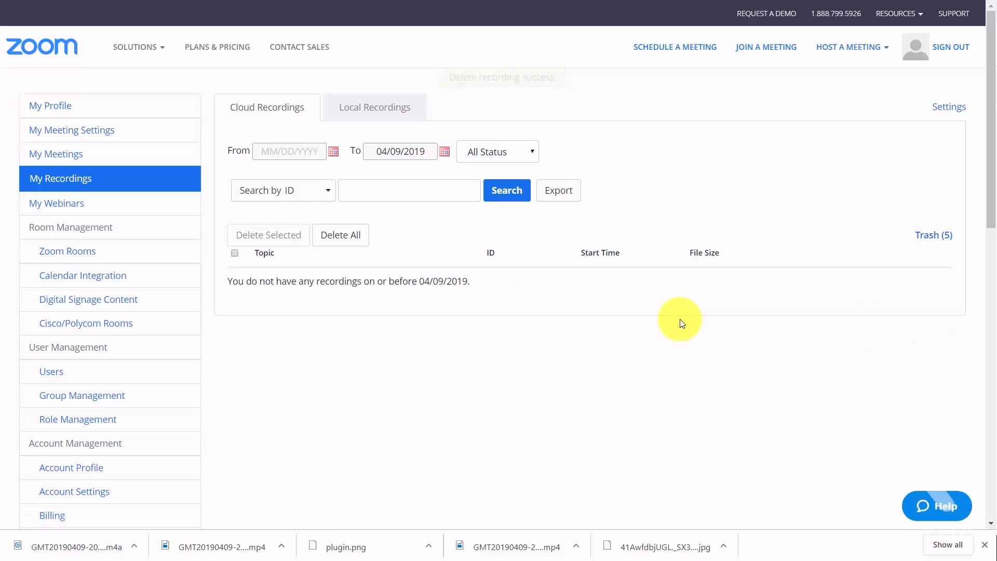
- Switch to Camtasia Studio, import the video "1 - Overview.mp4" and add it to the timeline at the playhead
{"action": "left_click", "coordinate": [669, 548]}
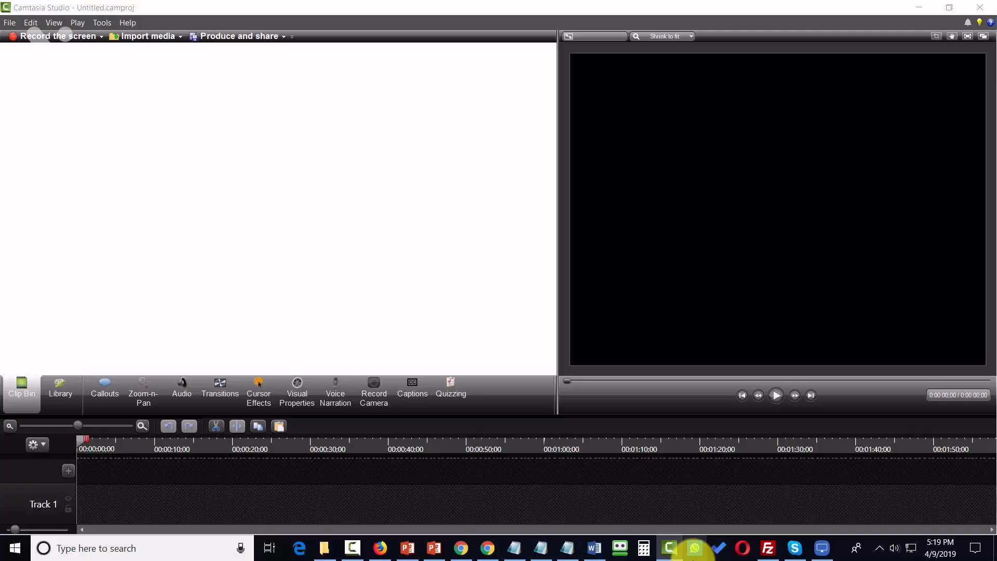
{"action": "left_click", "coordinate": [8, 22]}
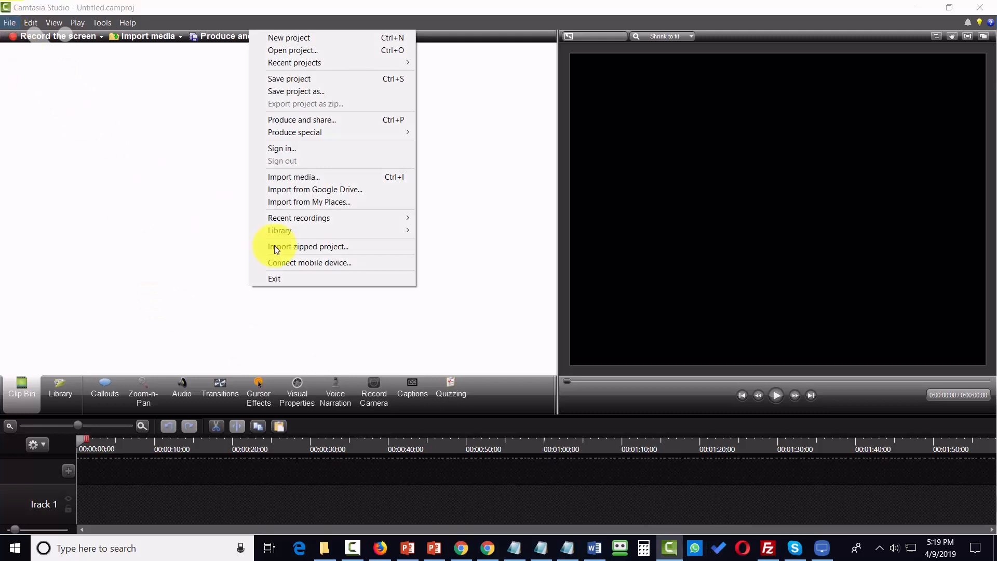
{"action": "left_click", "coordinate": [328, 177]}
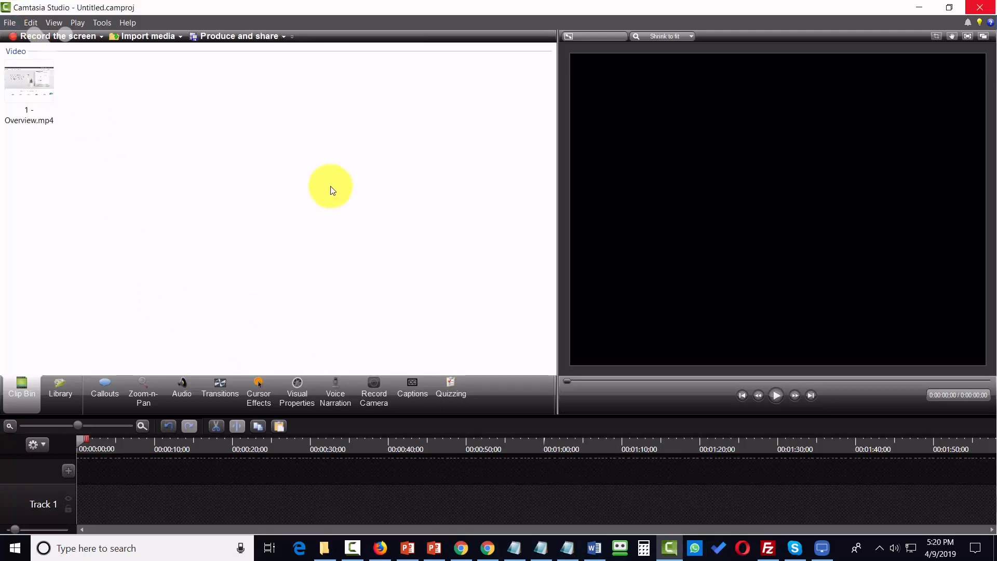
{"action": "right_click", "coordinate": [33, 86]}
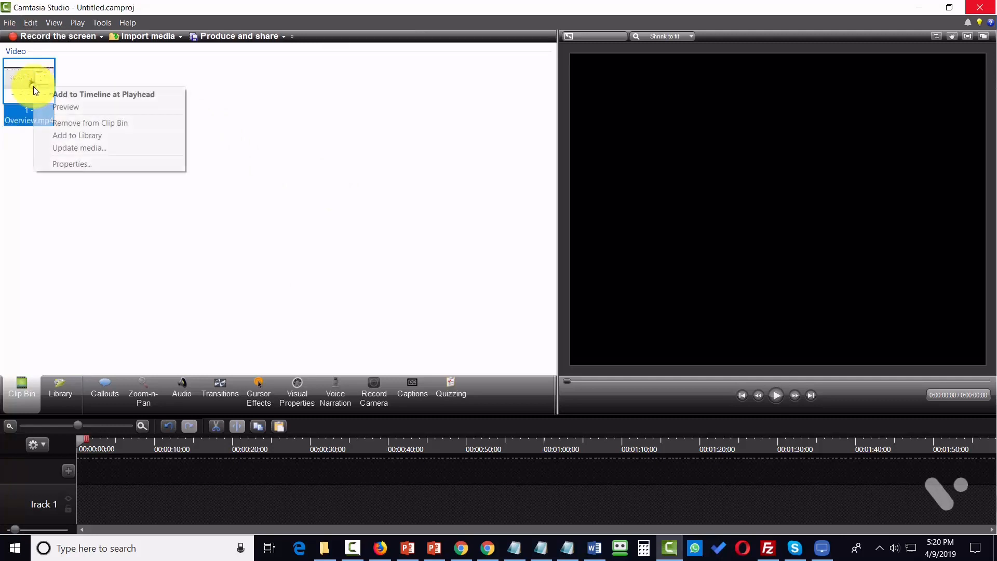
{"action": "left_click", "coordinate": [69, 95]}
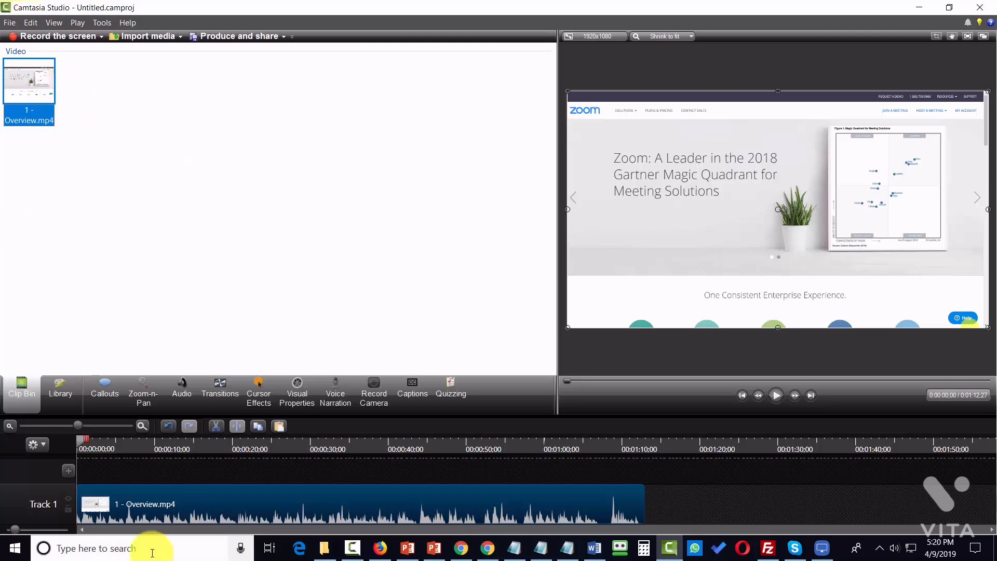
- Separate the video and audio of the "1 - Overview.mp4" clip on Track 1
{"action": "left_click", "coordinate": [137, 499]}
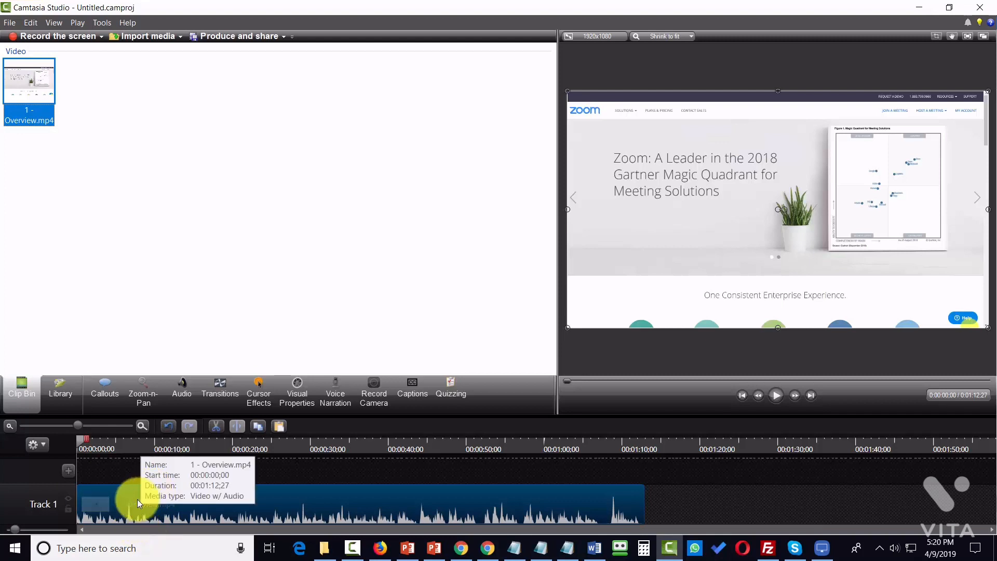
{"action": "right_click", "coordinate": [137, 500]}
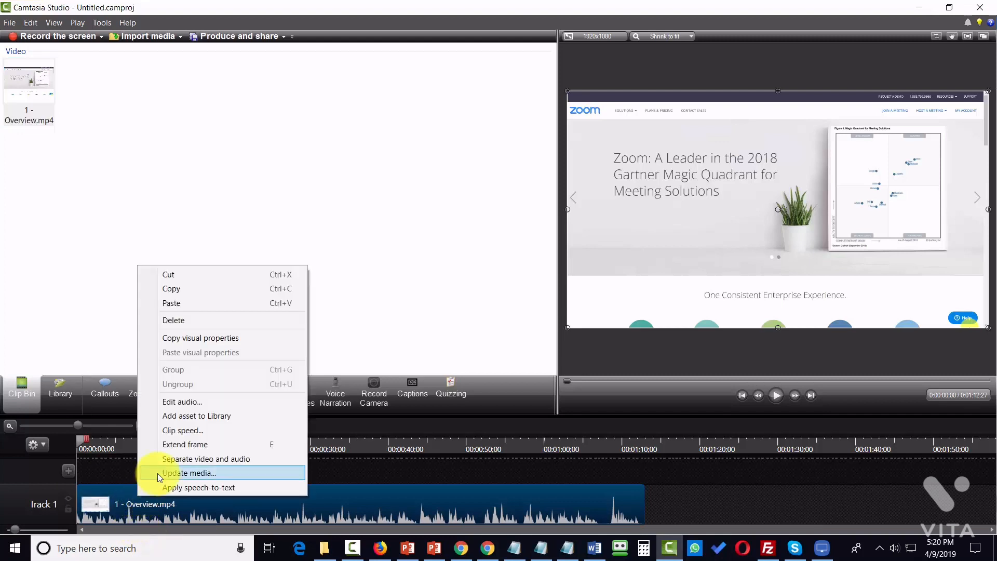
{"action": "left_click", "coordinate": [164, 460]}
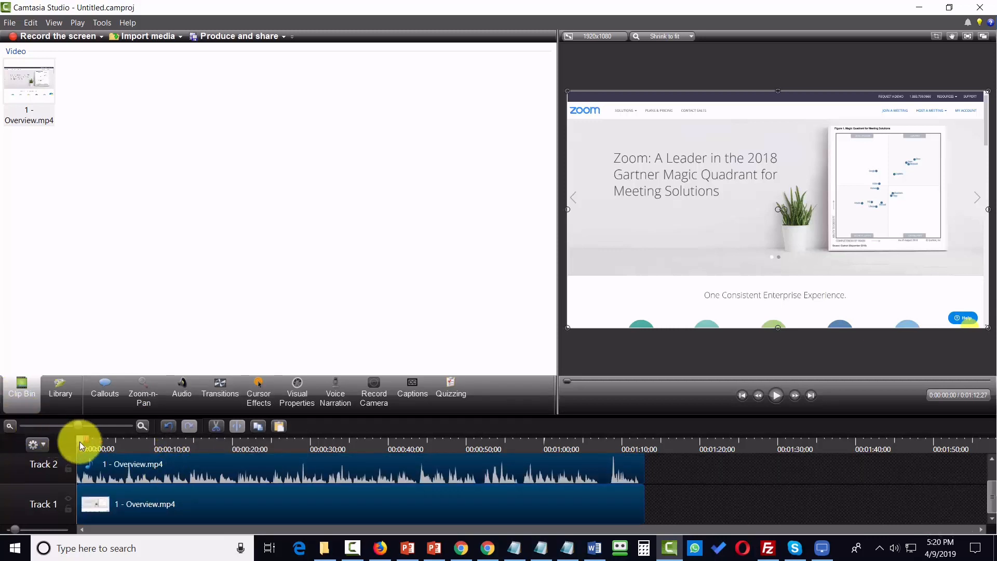
- Cut the section from 0:00:24;14 to 0:00:32;02 out of the overview clip's video and audio
{"action": "left_click_drag", "start_coordinate": [87, 440], "coordinate": [270, 465]}
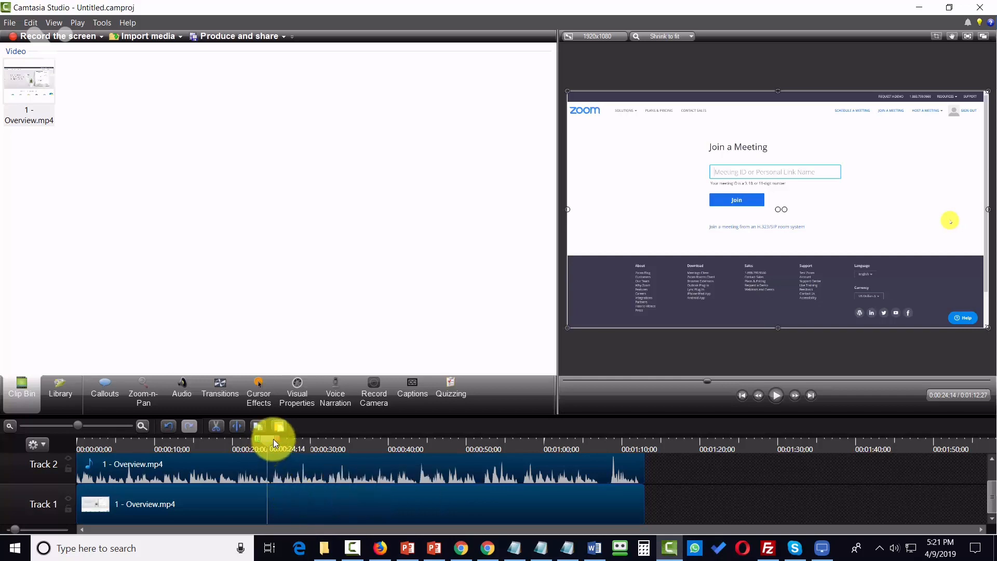
{"action": "left_click_drag", "start_coordinate": [276, 438], "coordinate": [336, 452]}
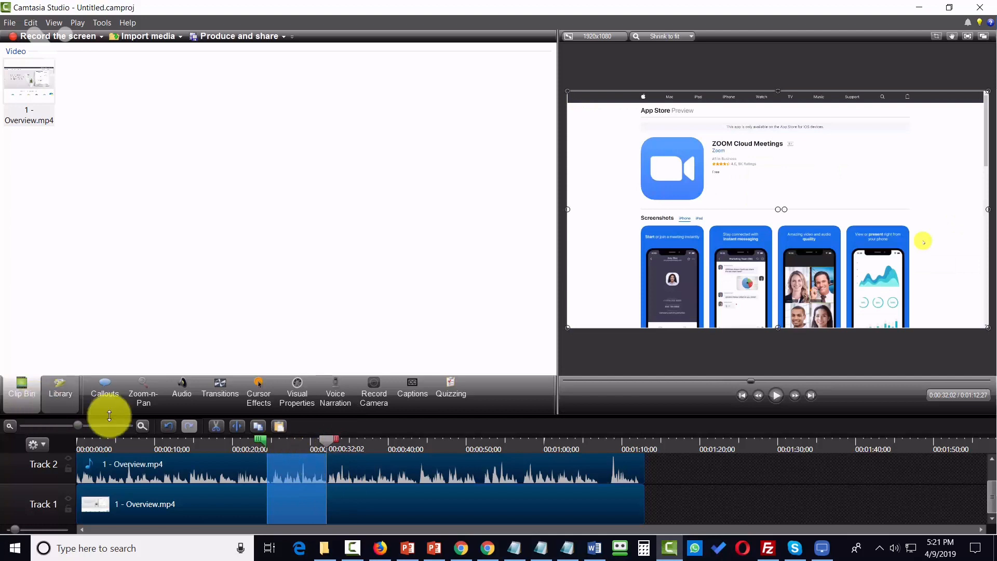
{"action": "left_click", "coordinate": [213, 430]}
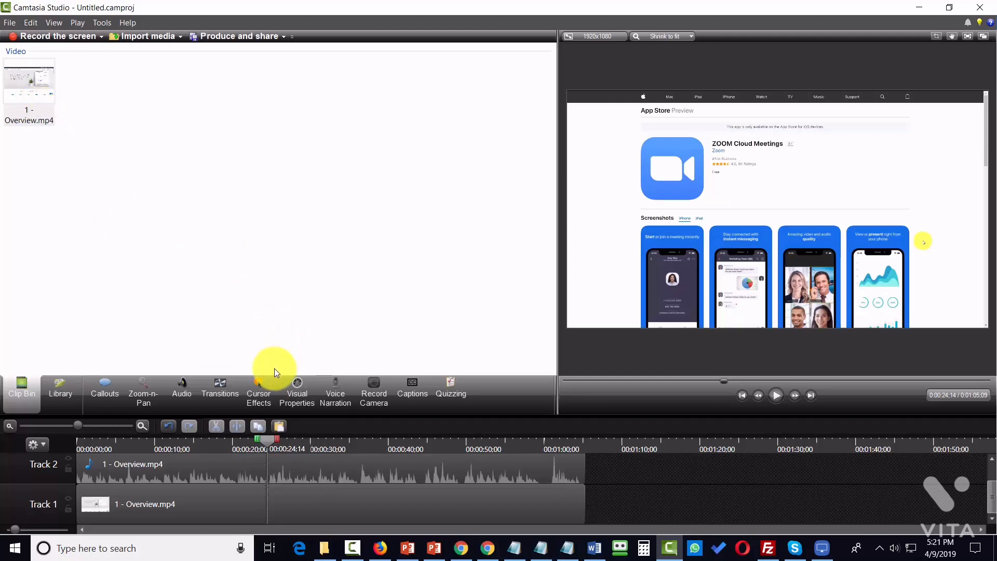
- Save the project as "Video Tutorials" and dismiss the project files notice
{"action": "key", "text": "alt+f"}
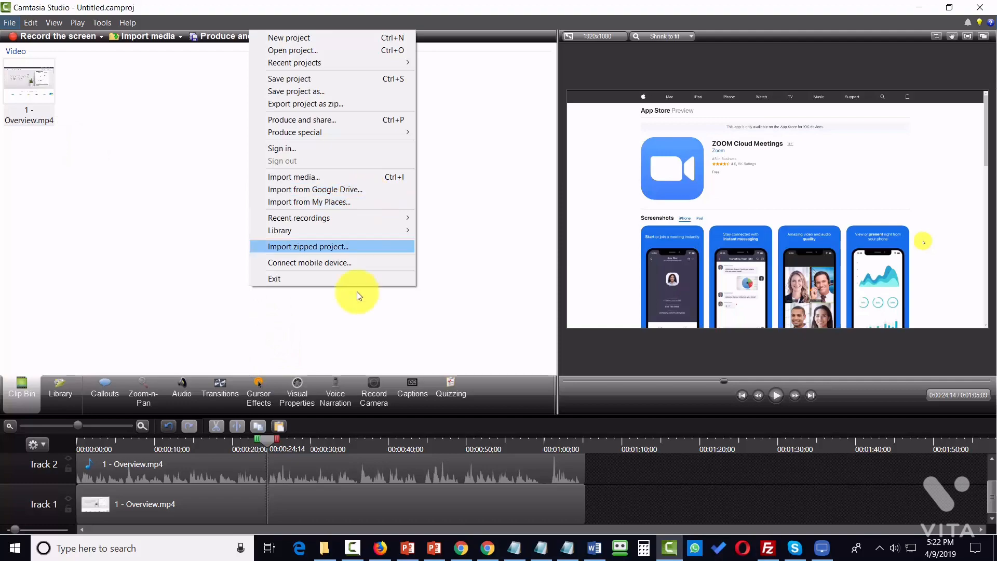
{"action": "left_click", "coordinate": [394, 117]}
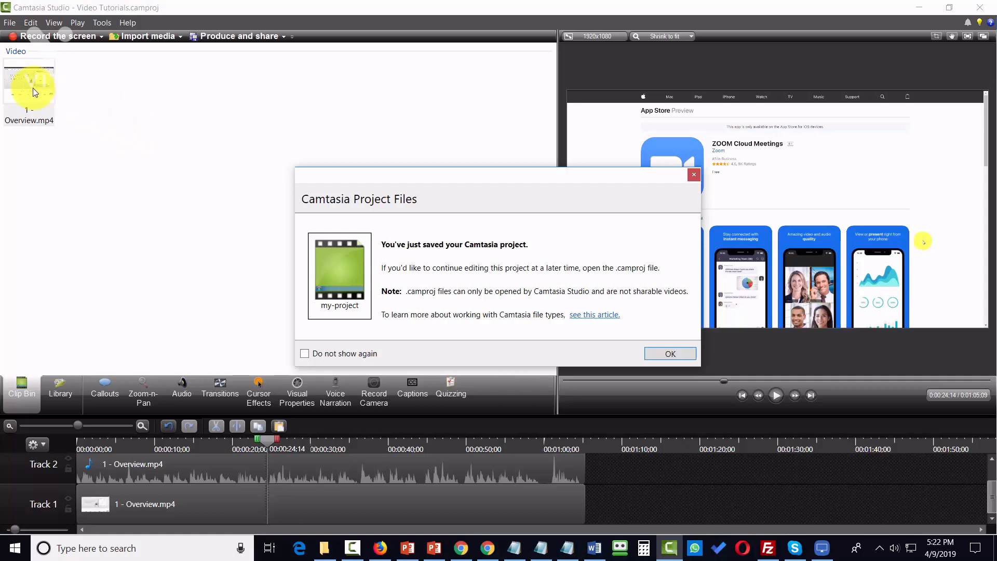
{"action": "left_click", "coordinate": [647, 357]}
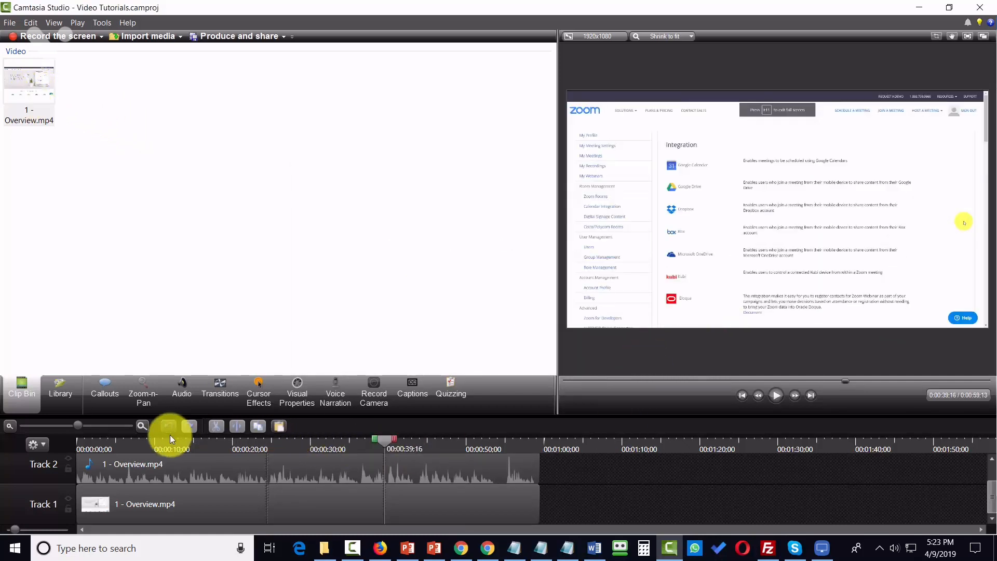
- Place the short Aurin Bee music from the library after the overview clip on Track 1 and cut its end at 0:01:10;14
{"action": "left_click", "coordinate": [102, 390]}
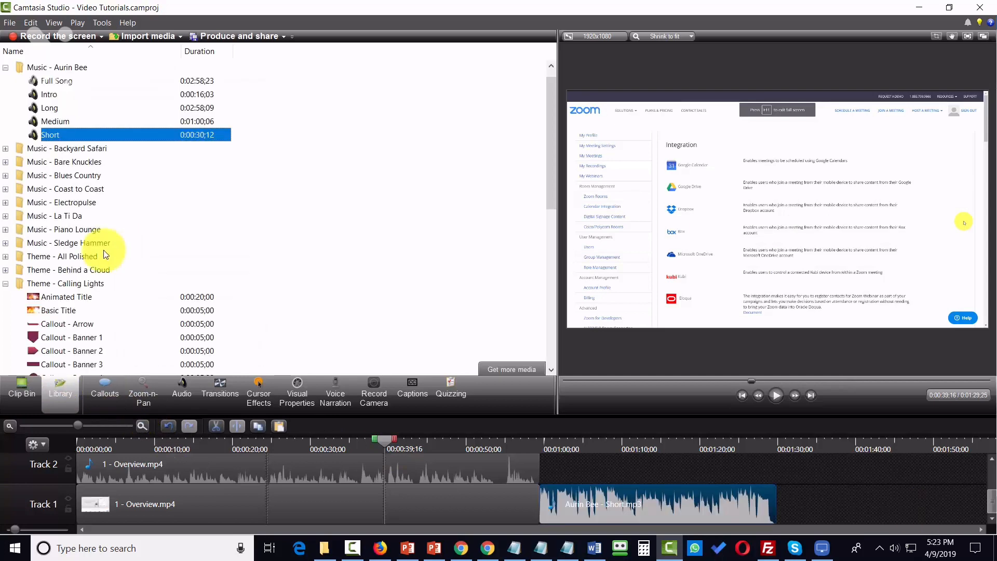
{"action": "left_click", "coordinate": [626, 457]}
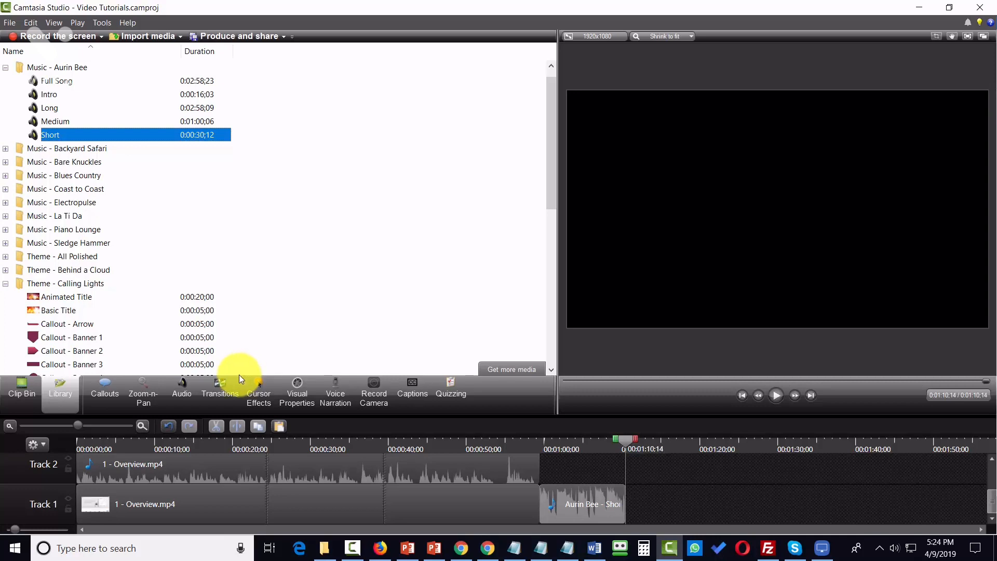
- Add a blue arrow callout at 0:00:05;06 on the timeline
{"action": "left_click", "coordinate": [117, 444]}
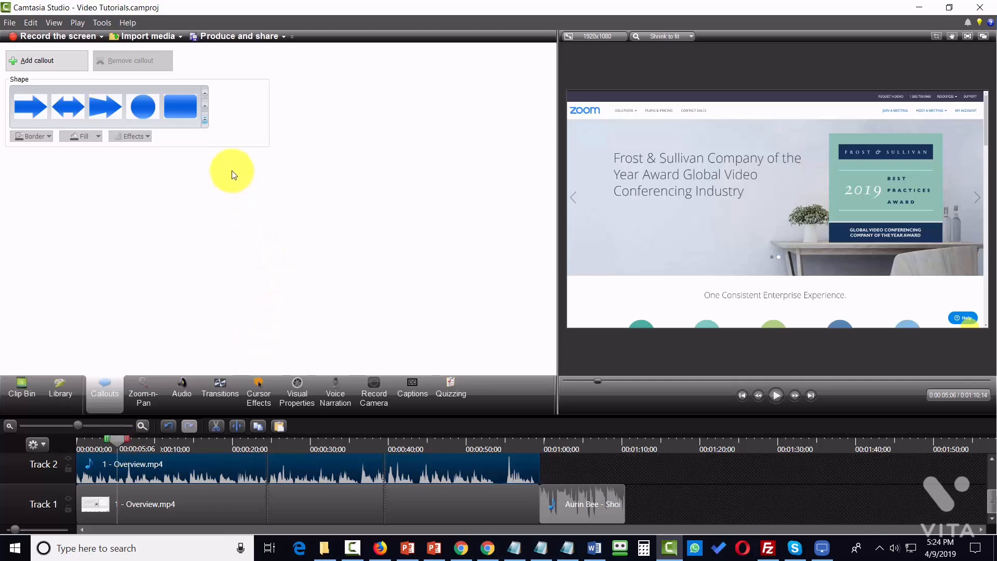
{"action": "left_click", "coordinate": [206, 119]}
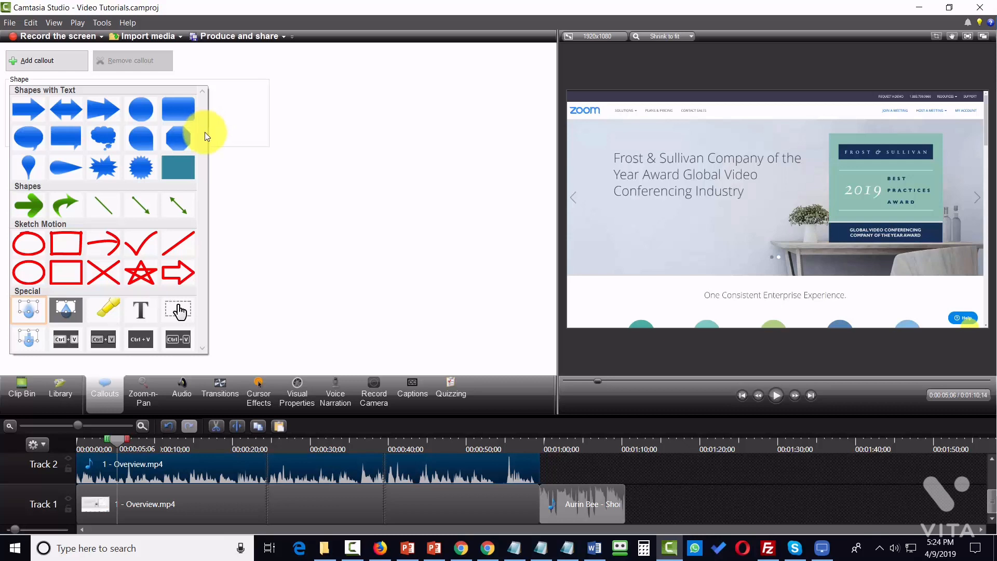
{"action": "left_click", "coordinate": [52, 65]}
{"action": "left_click", "coordinate": [52, 65]}
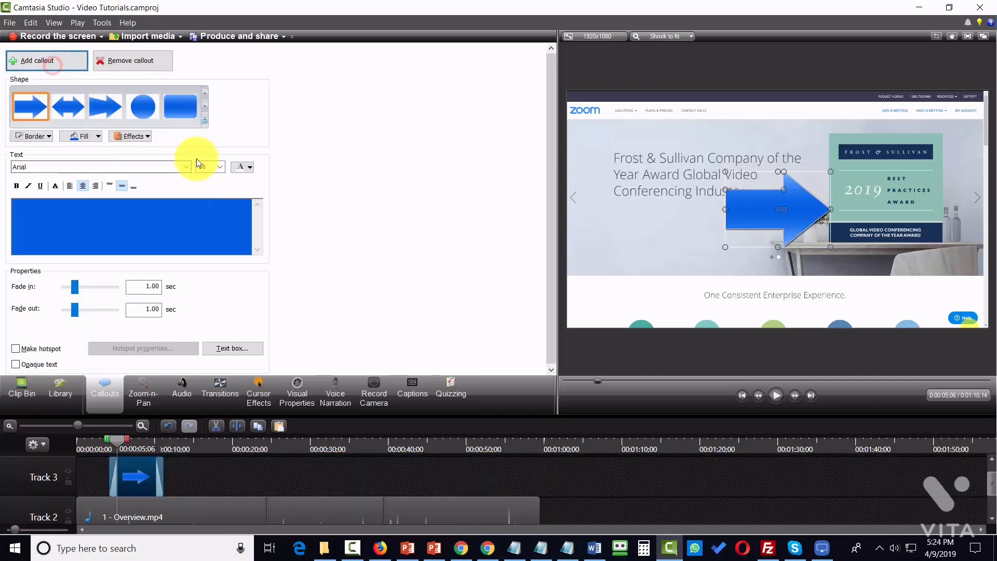
- Change the arrow callout to a blur callout and place it over the upper part of the award graphic
{"action": "left_click", "coordinate": [204, 121]}
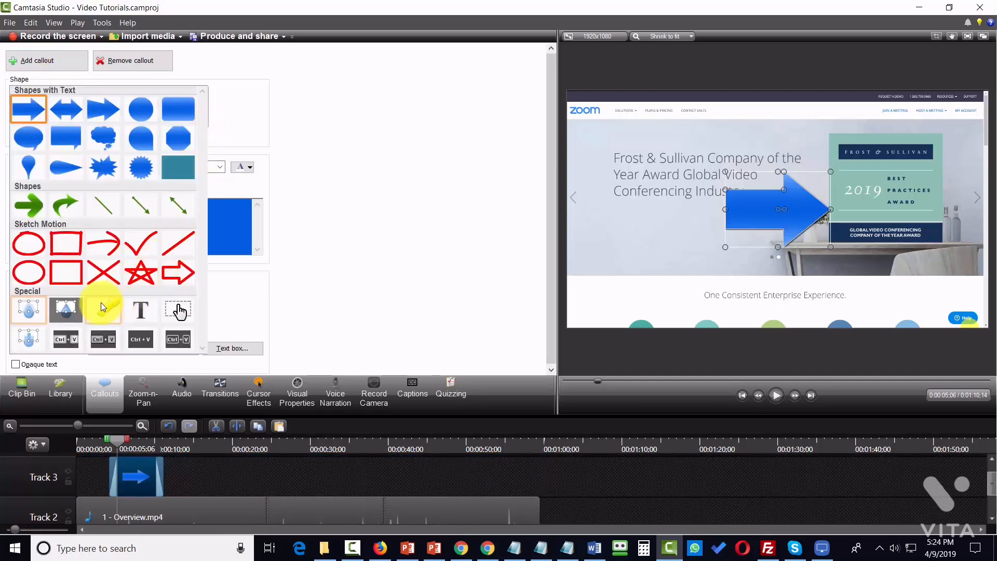
{"action": "left_click", "coordinate": [35, 302]}
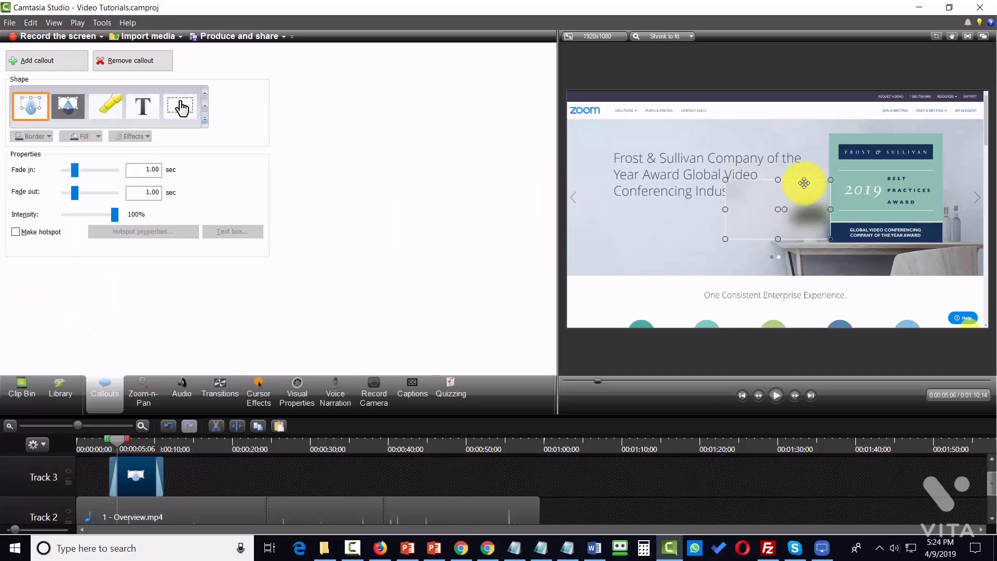
{"action": "left_click_drag", "start_coordinate": [796, 208], "coordinate": [900, 162]}
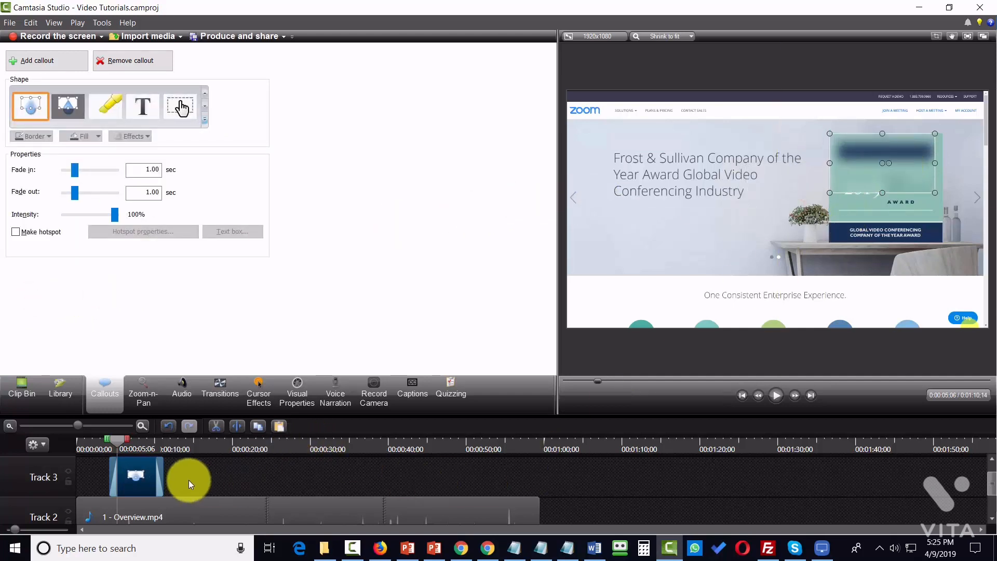
- Lengthen the blur callout on Track 3 by extending its end along the timeline
{"action": "left_click_drag", "start_coordinate": [161, 474], "coordinate": [261, 478]}
{"action": "scroll", "coordinate": [114, 437], "scroll_direction": "down", "scroll_amount": 2}
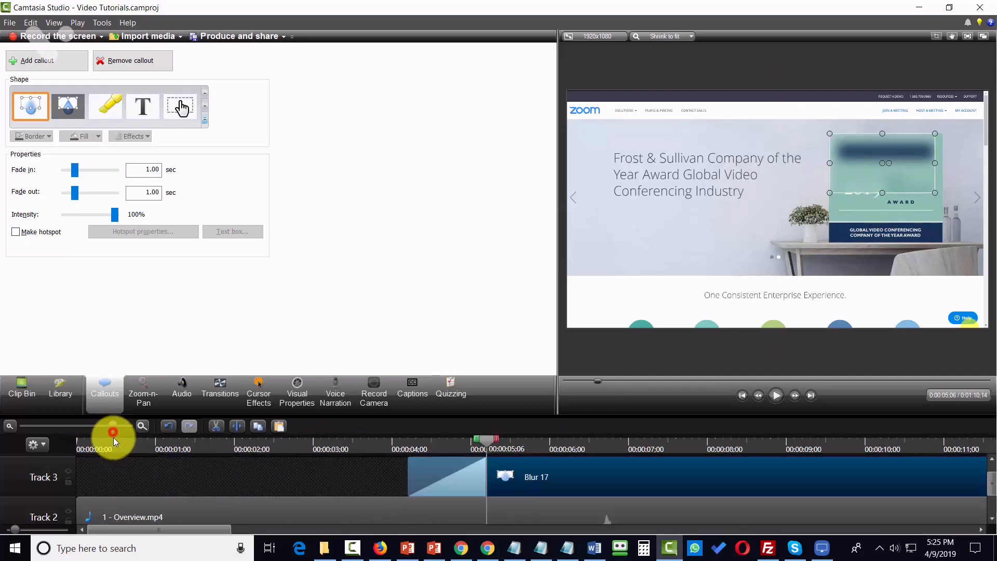
{"action": "left_click", "coordinate": [115, 441]}
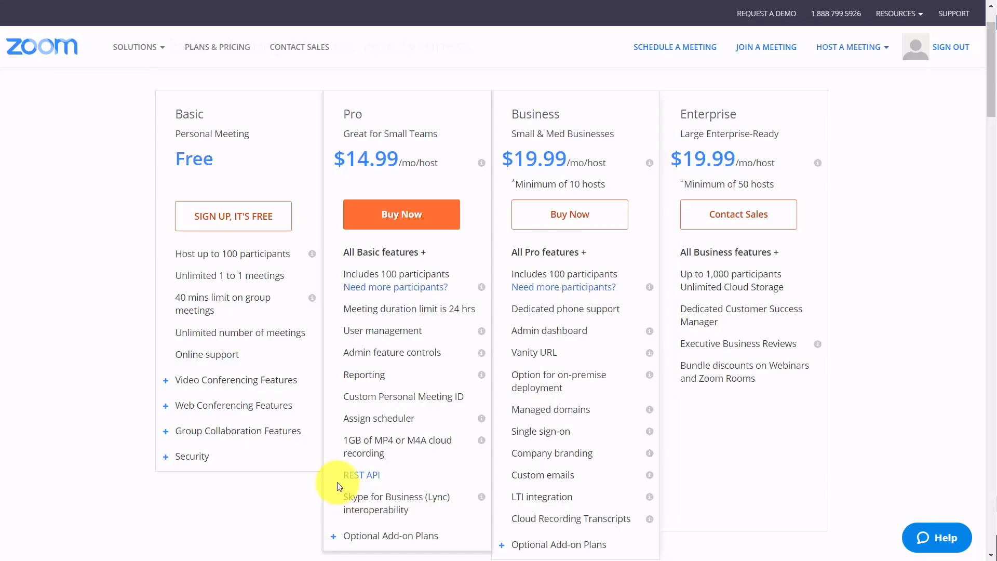
- Switch to the Zoom website to review the plan pricing and view the further options for the meeting's cloud recording
{"action": "scroll", "coordinate": [339, 487], "scroll_direction": "down", "scroll_amount": 1}
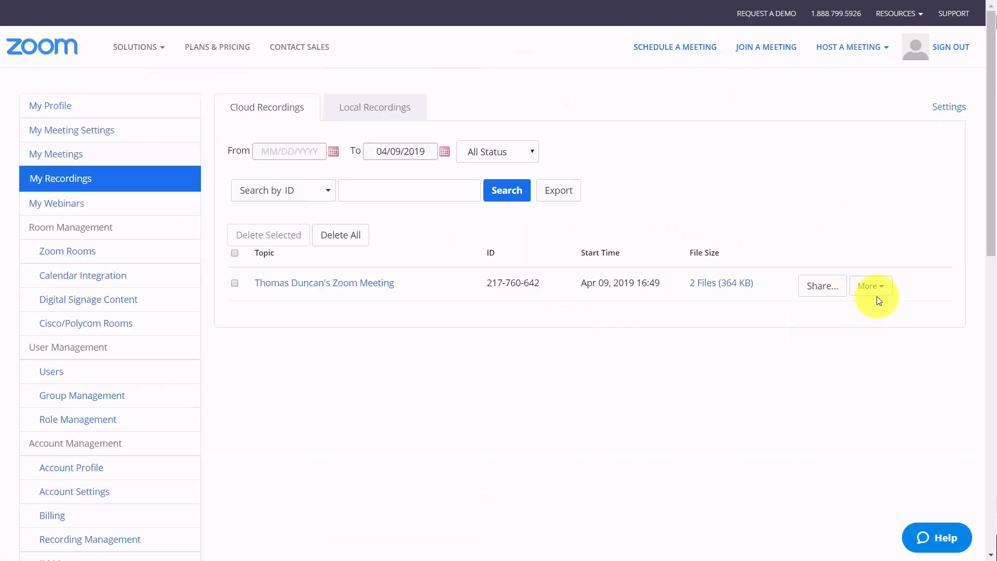
{"action": "left_click", "coordinate": [881, 286]}
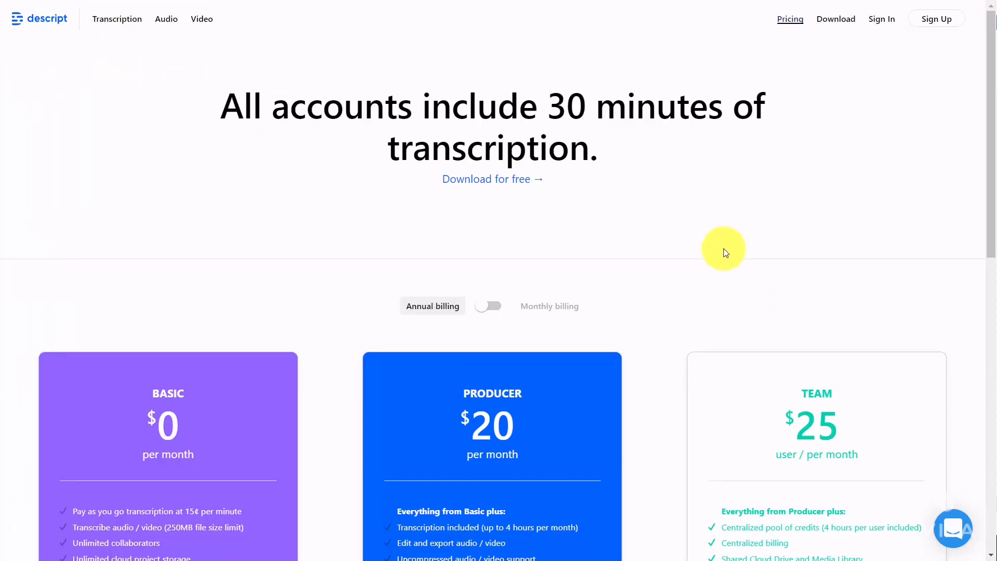
- Review the Descript pricing plans
{"action": "scroll", "coordinate": [723, 249], "scroll_direction": "down", "scroll_amount": 1}
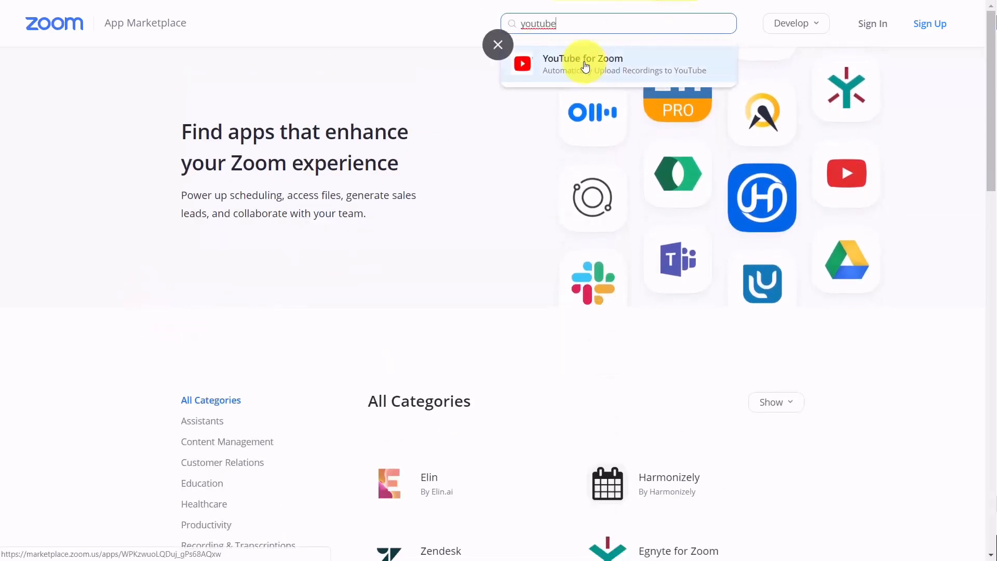
- Open YouTube for Zoom in the App Marketplace, sign in, pre-approve it for the account's users and install it
{"action": "left_click", "coordinate": [575, 67]}
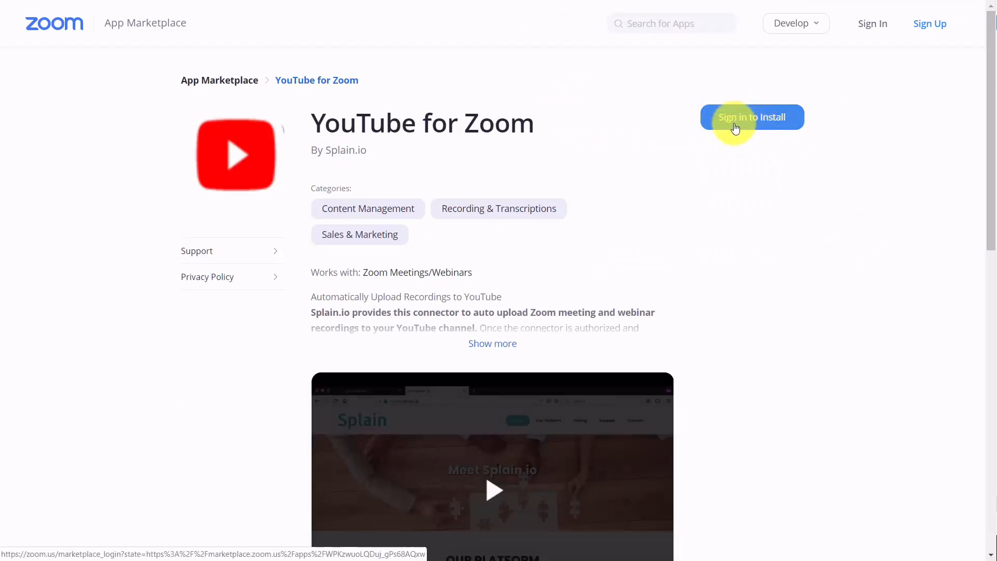
{"action": "left_click", "coordinate": [736, 128]}
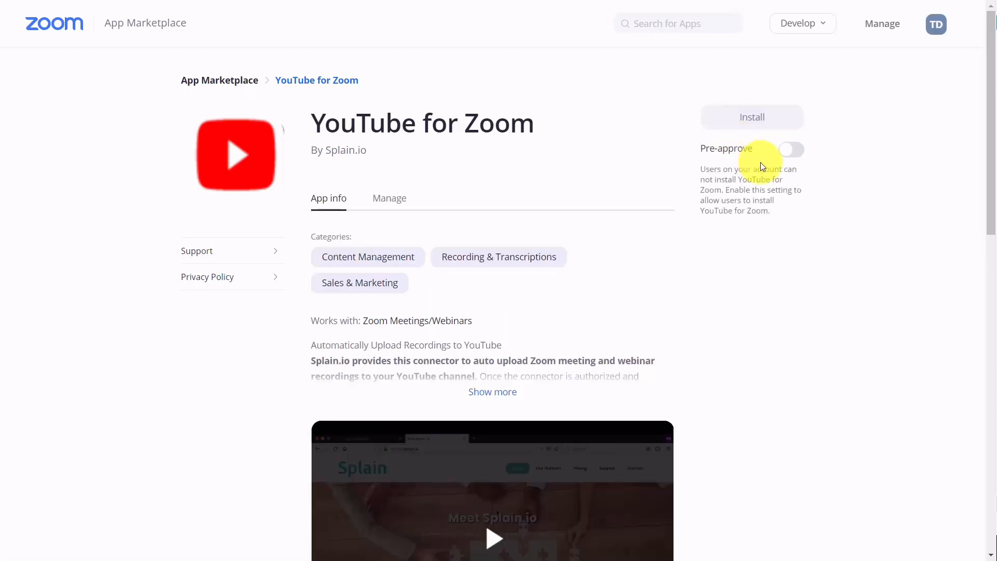
{"action": "left_click", "coordinate": [797, 150]}
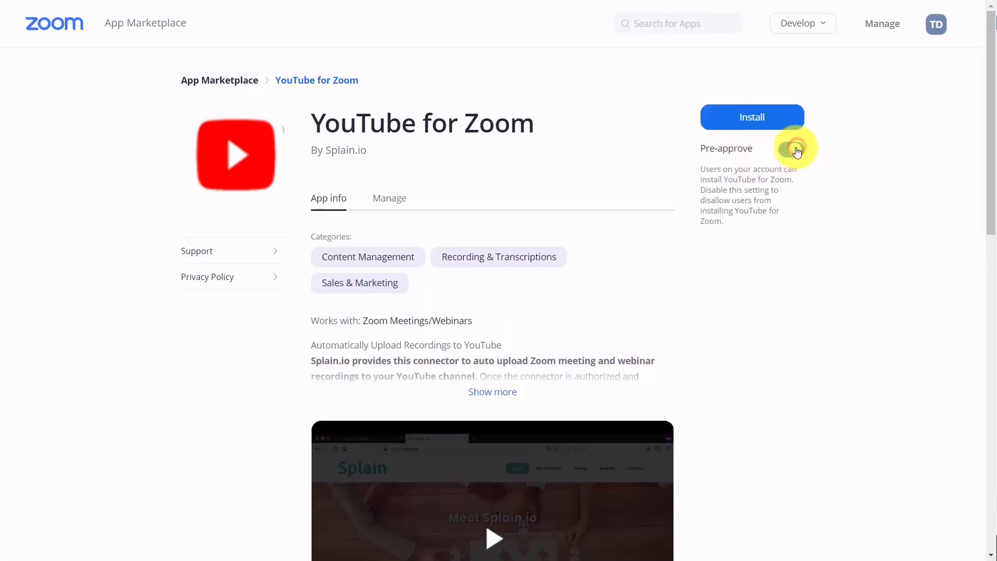
{"action": "left_click", "coordinate": [751, 117]}
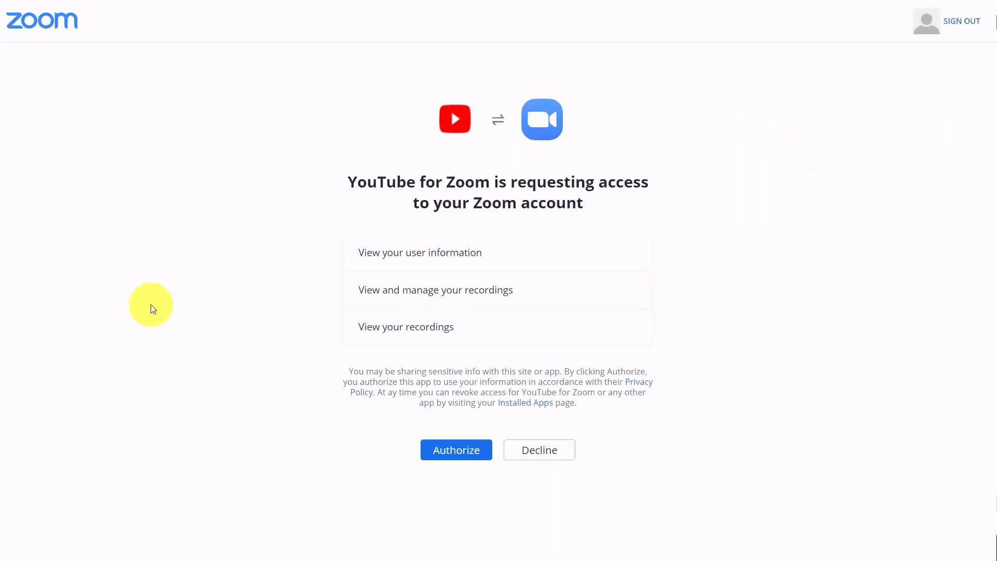
- Authorize YouTube for Zoom to access the Zoom account and Splain to access the YouTube account, completing the link
{"action": "left_click", "coordinate": [447, 456]}
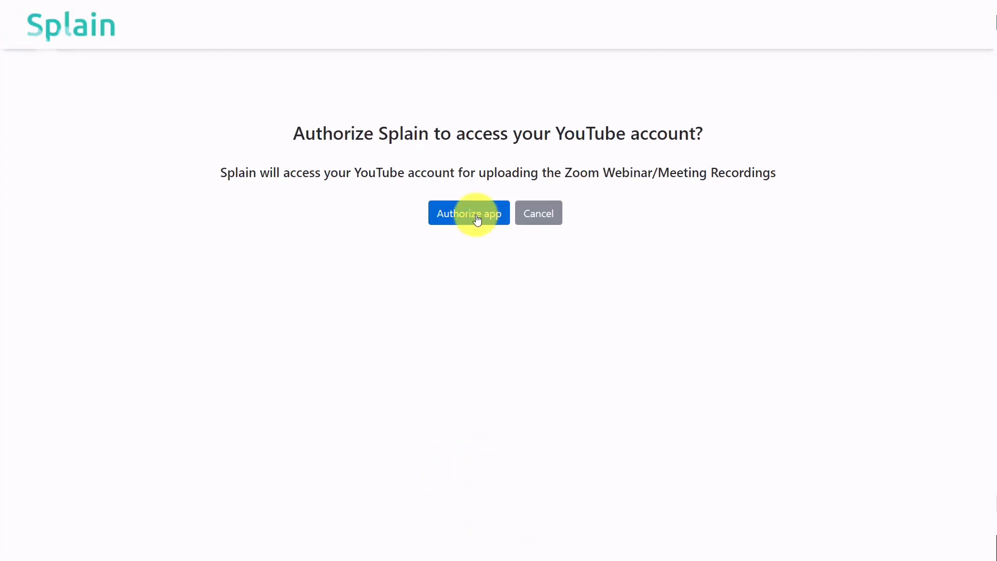
{"action": "left_click", "coordinate": [477, 220]}
{"action": "left_click", "coordinate": [587, 422]}
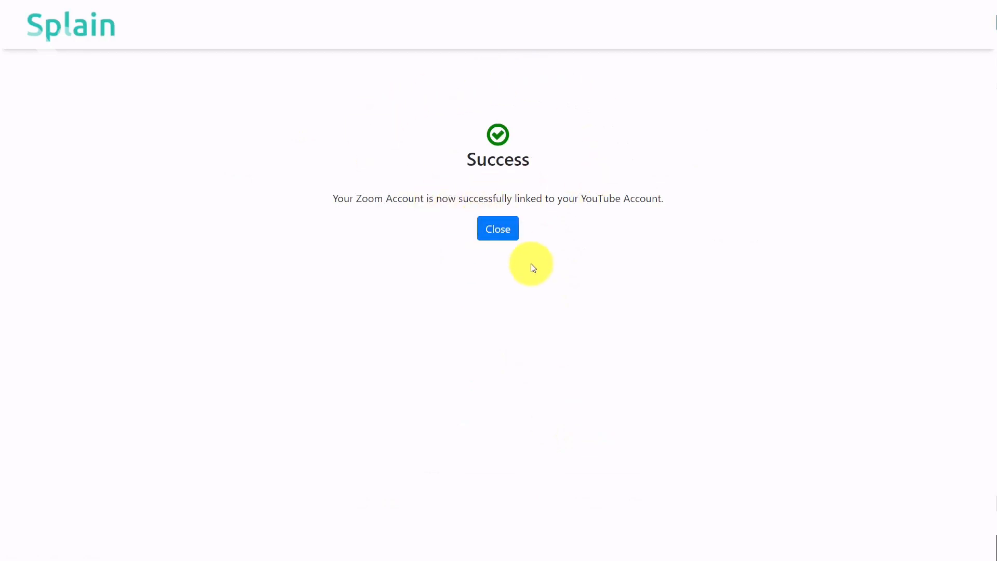
{"action": "left_click", "coordinate": [501, 231]}
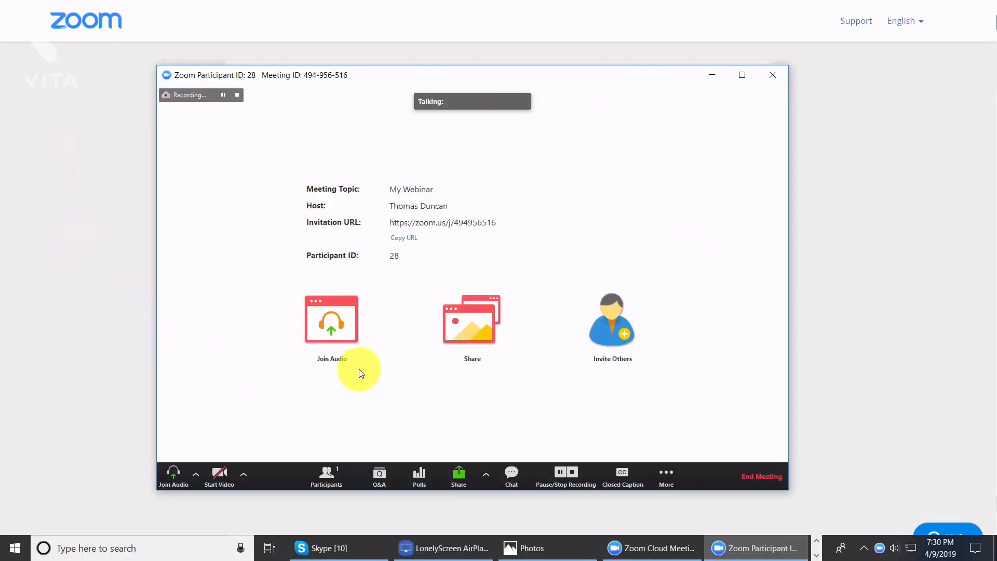
- End the My Webinar session for all participants and open the trash of the cloud recordings
{"action": "left_click", "coordinate": [762, 475]}
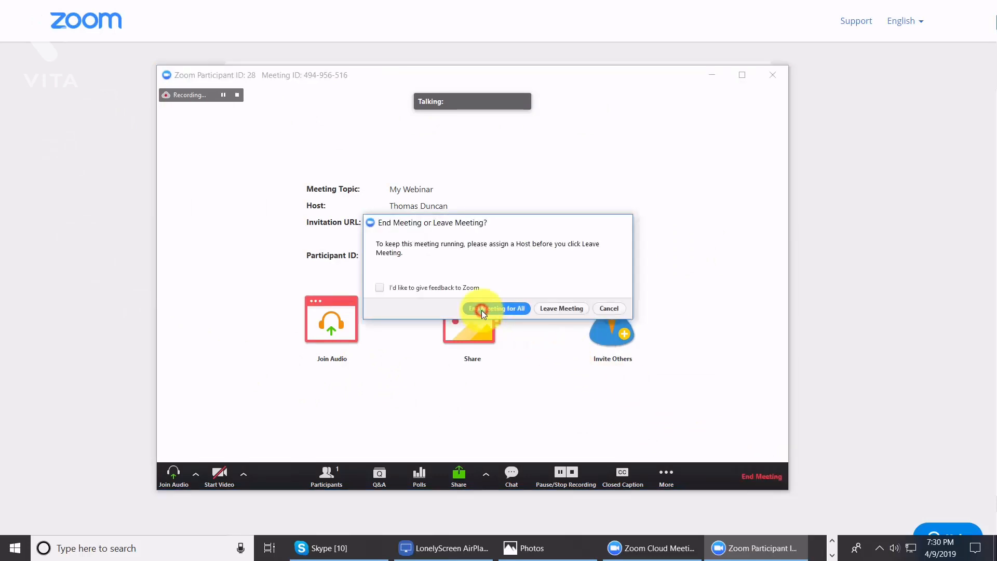
{"action": "left_click", "coordinate": [481, 310]}
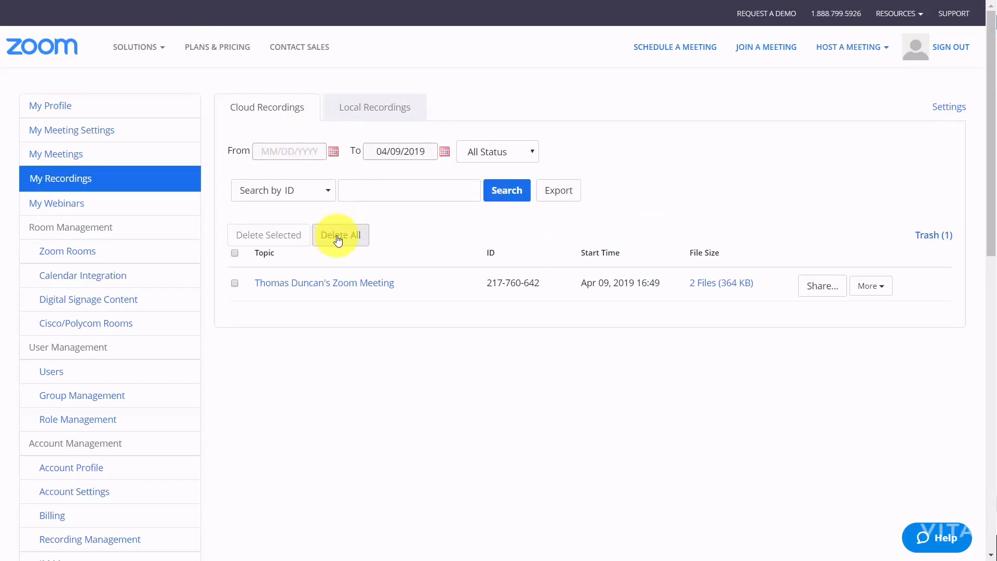
{"action": "left_click", "coordinate": [928, 233]}
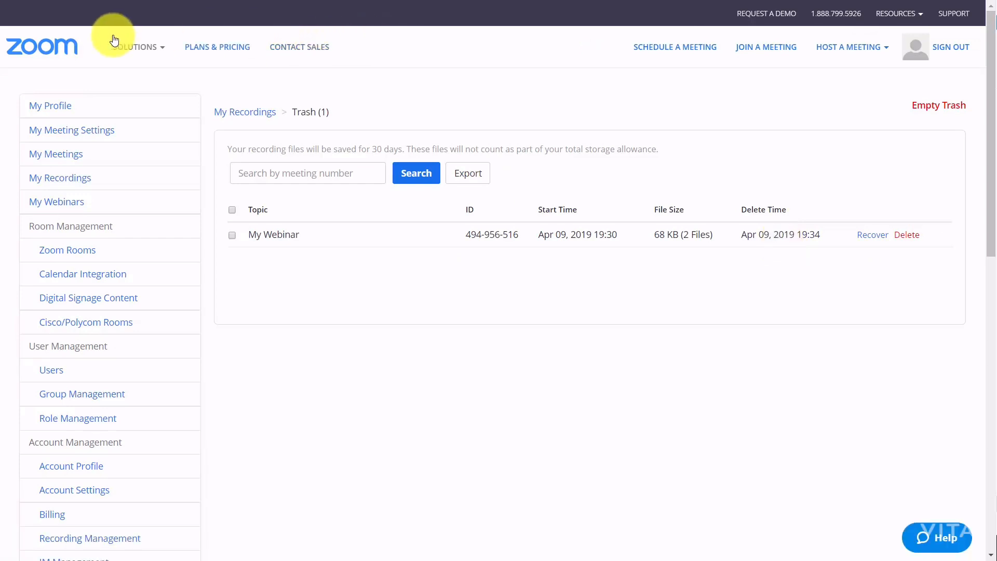
- Go to the App Marketplace, check the signed-in account and open the list of installed apps
{"action": "mouse_move", "coordinate": [156, 52]}
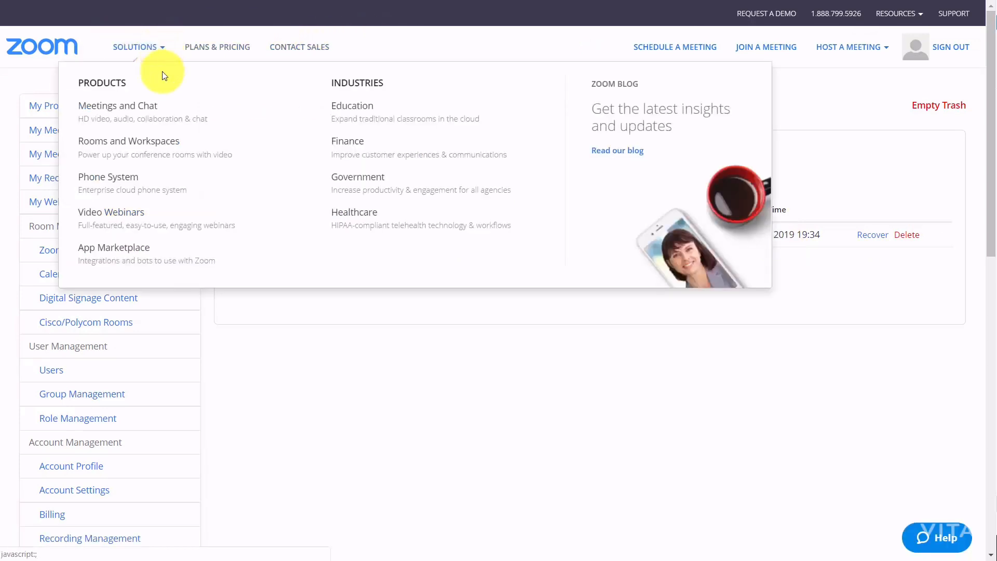
{"action": "left_click", "coordinate": [130, 253]}
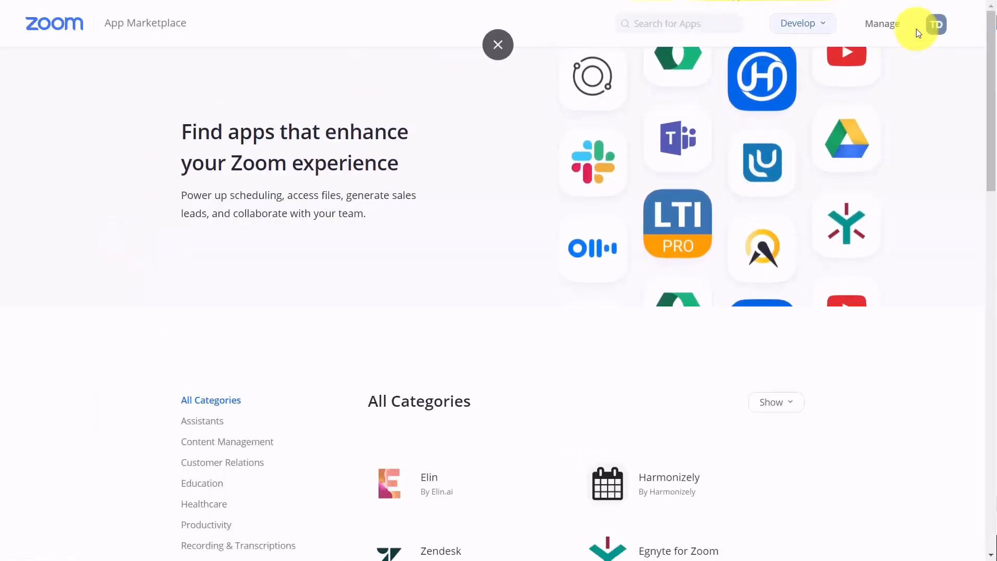
{"action": "left_click", "coordinate": [931, 30]}
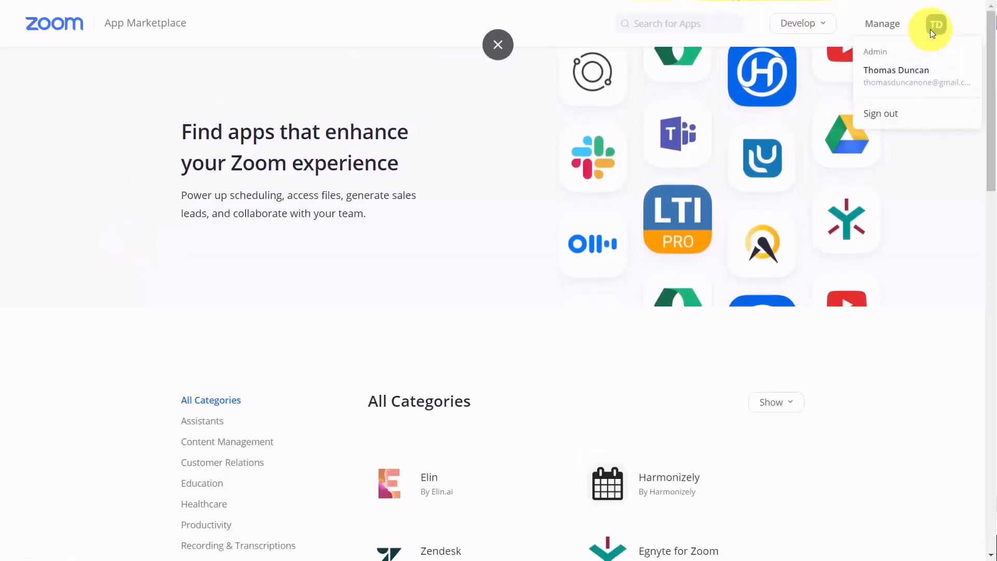
{"action": "left_click", "coordinate": [871, 26]}
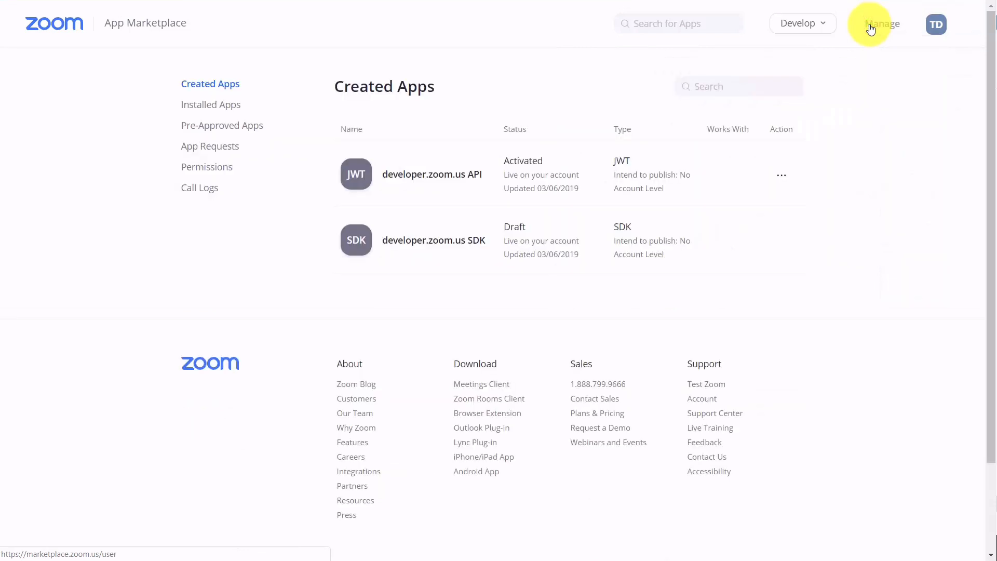
{"action": "left_click", "coordinate": [201, 105]}
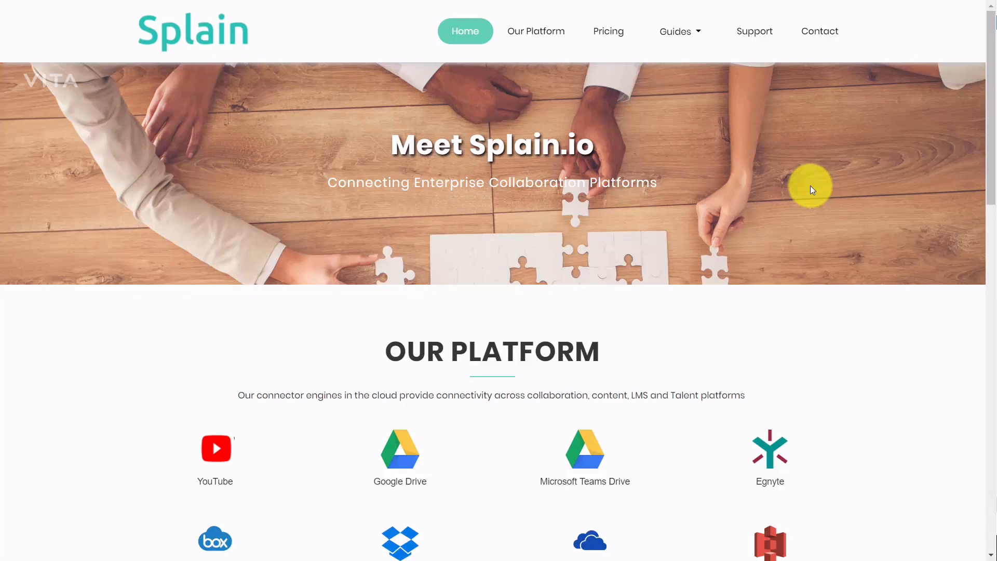
- Review the connector platforms, pricing and support information on the Splain website
{"action": "scroll", "coordinate": [810, 185], "scroll_direction": "down", "scroll_amount": 20}
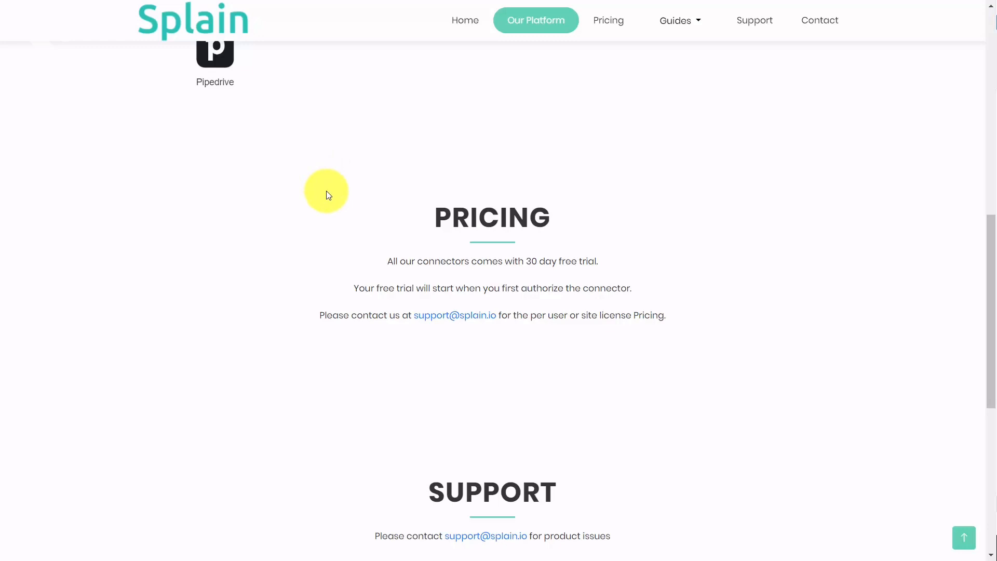
{"action": "scroll", "coordinate": [328, 194], "scroll_direction": "down", "scroll_amount": 3}
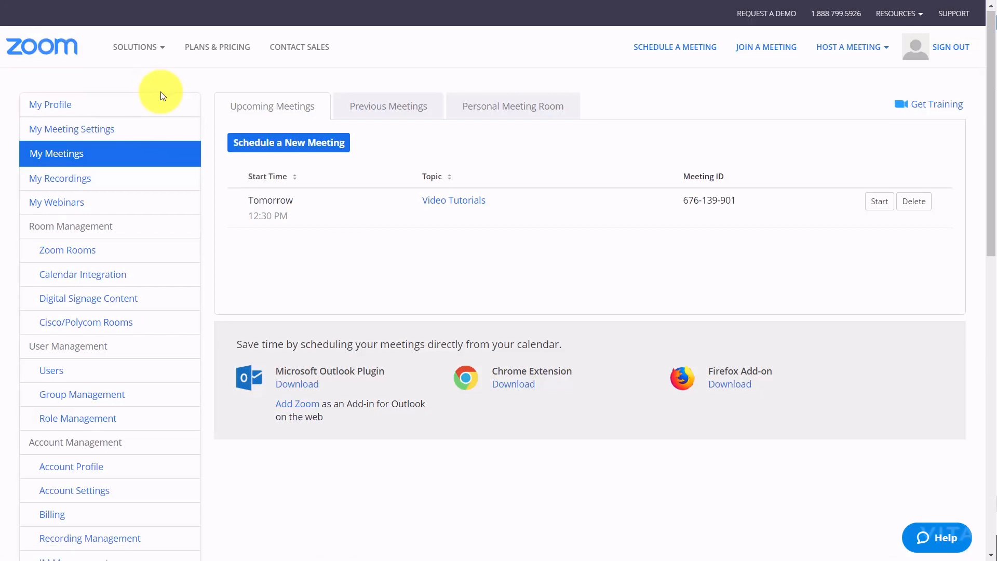
- Open the Integration page of the Zoom account's advanced settings
{"action": "scroll", "coordinate": [162, 95], "scroll_direction": "down", "scroll_amount": 7}
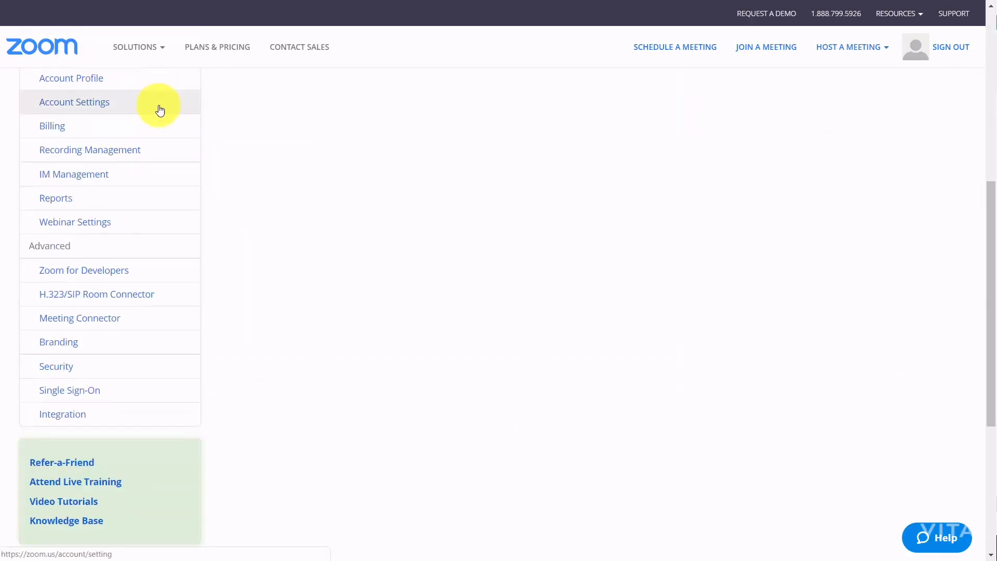
{"action": "left_click", "coordinate": [69, 415]}
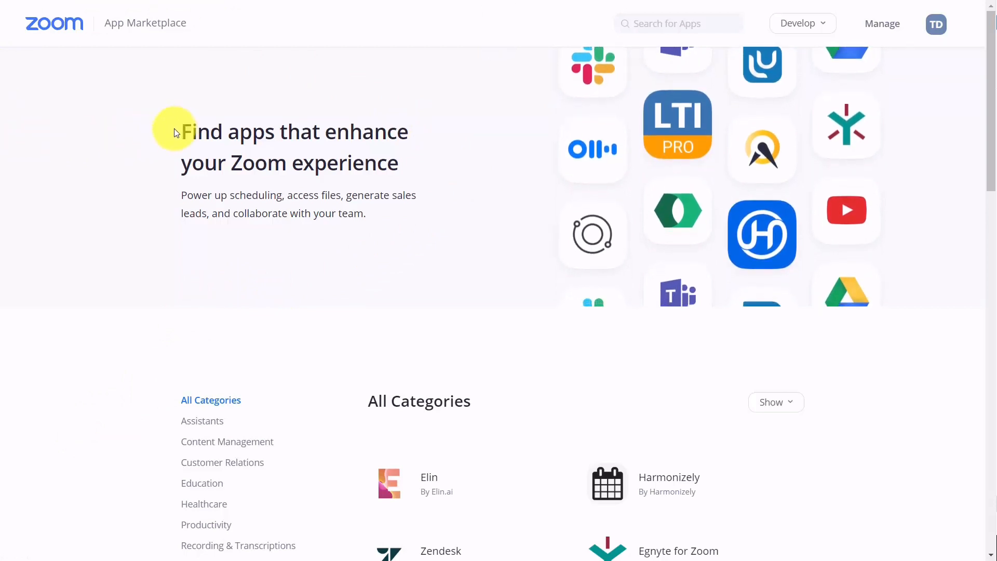
- Find Trint among the marketplace's Recording & Transcriptions apps, open it and review Trint's pricing plans
{"action": "scroll", "coordinate": [178, 149], "scroll_direction": "down", "scroll_amount": 4}
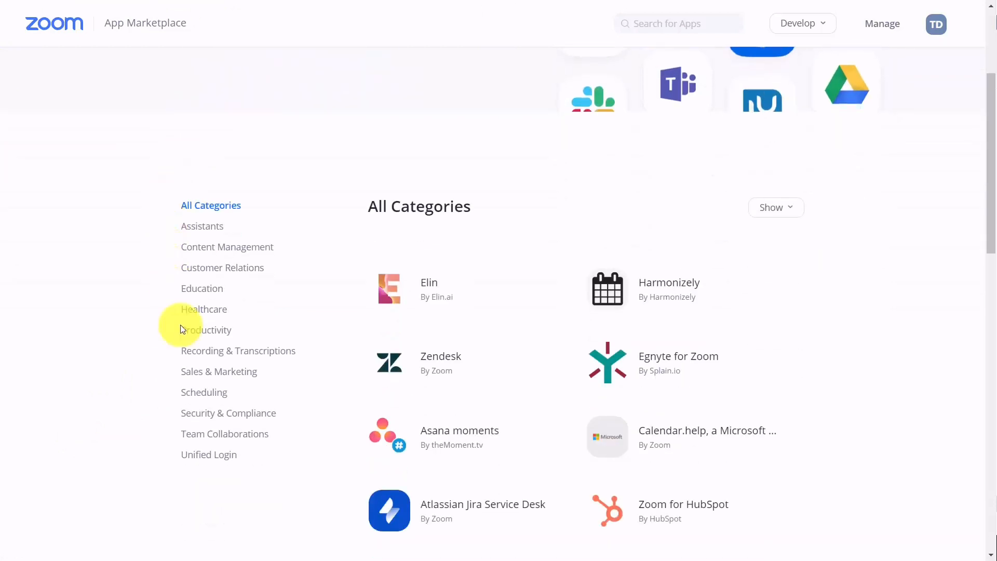
{"action": "left_click", "coordinate": [208, 353]}
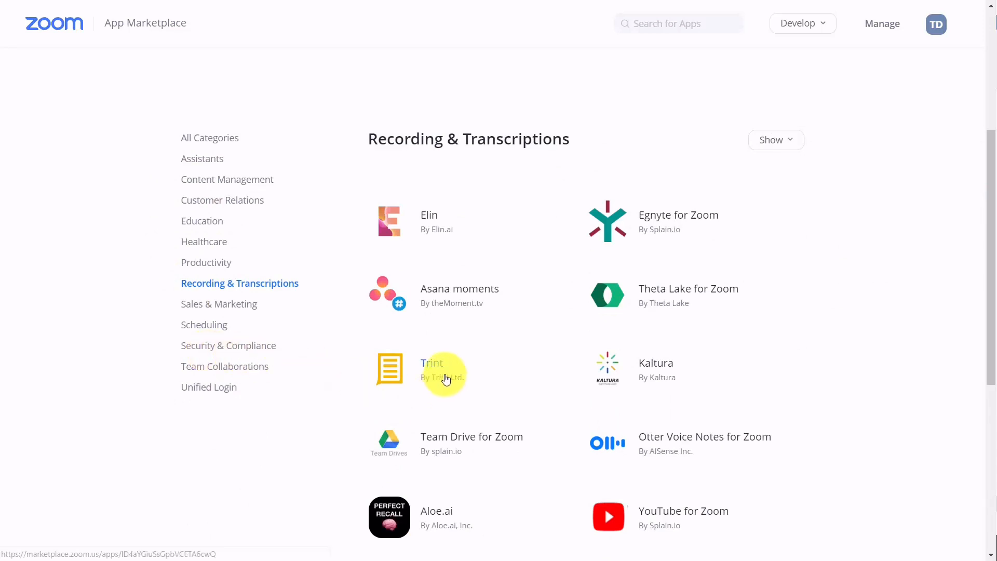
{"action": "mouse_move", "coordinate": [447, 377]}
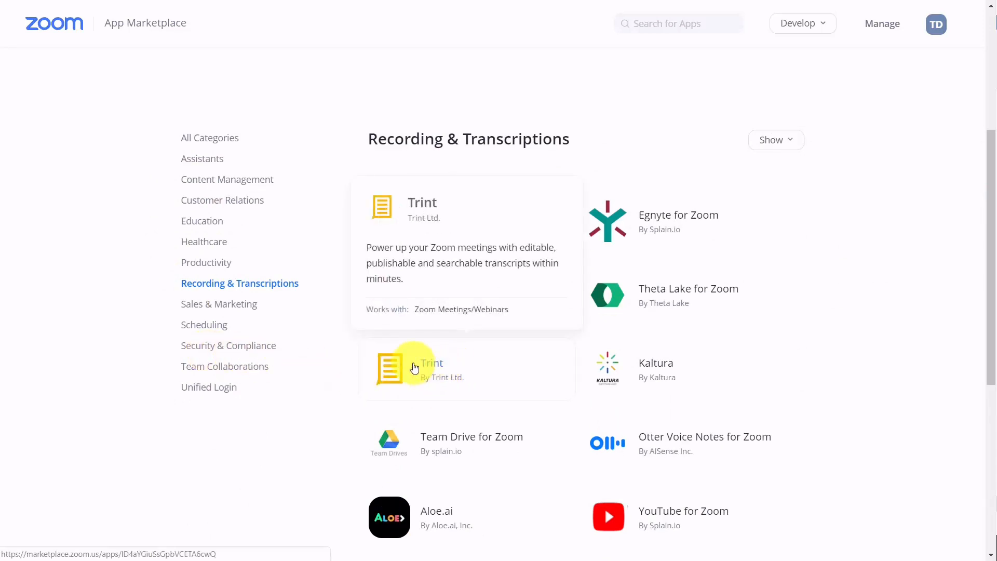
{"action": "left_click", "coordinate": [391, 370]}
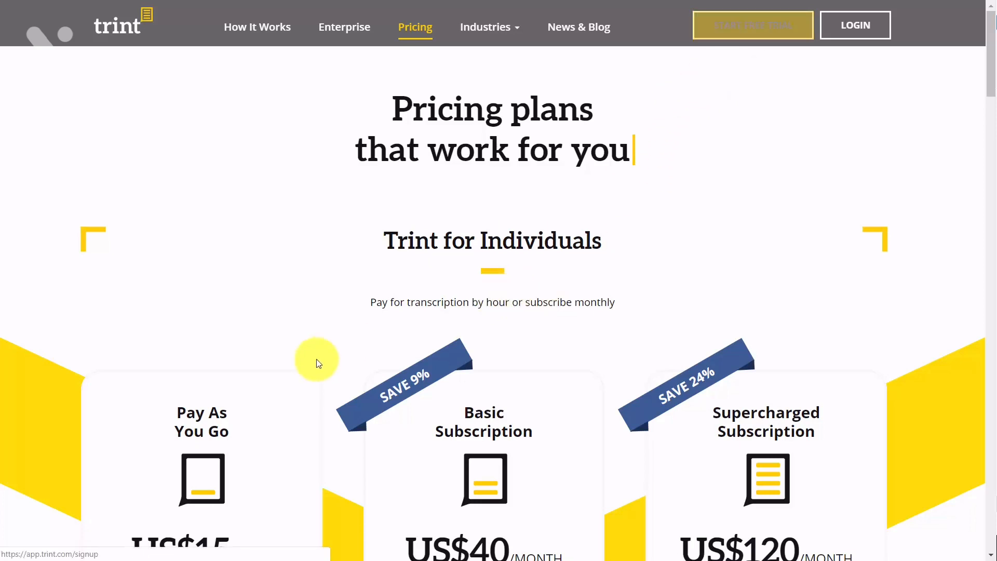
{"action": "scroll", "coordinate": [299, 339], "scroll_direction": "down", "scroll_amount": 4}
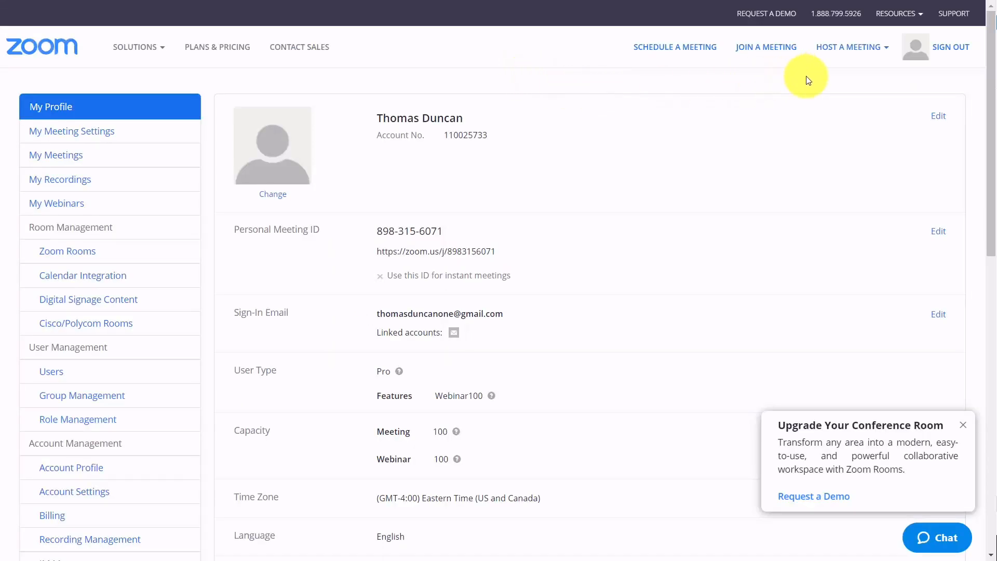
- Host a new meeting with screen share only and share a whiteboard in it
{"action": "left_click", "coordinate": [821, 50]}
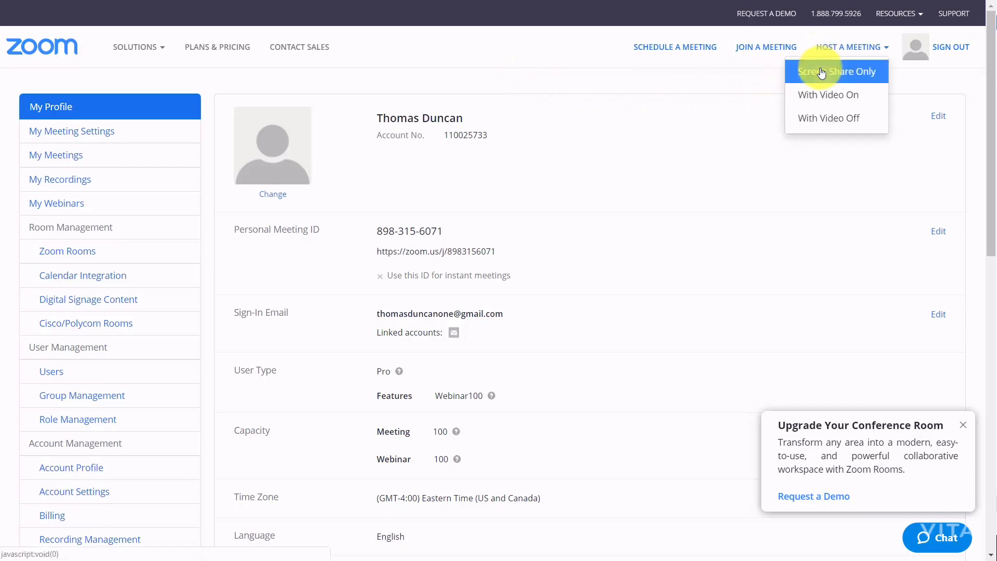
{"action": "left_click", "coordinate": [815, 71]}
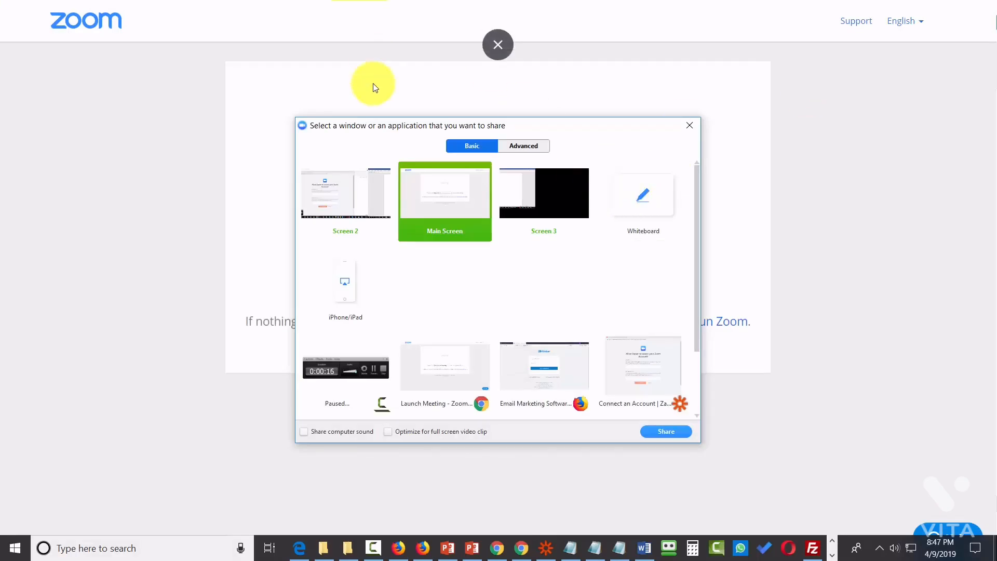
{"action": "left_click", "coordinate": [639, 204]}
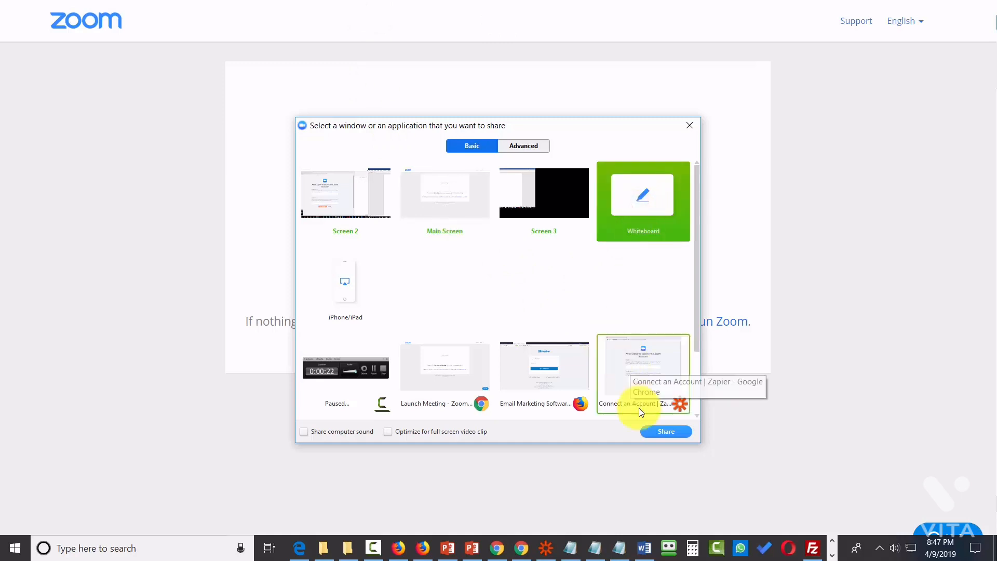
{"action": "left_click", "coordinate": [662, 431]}
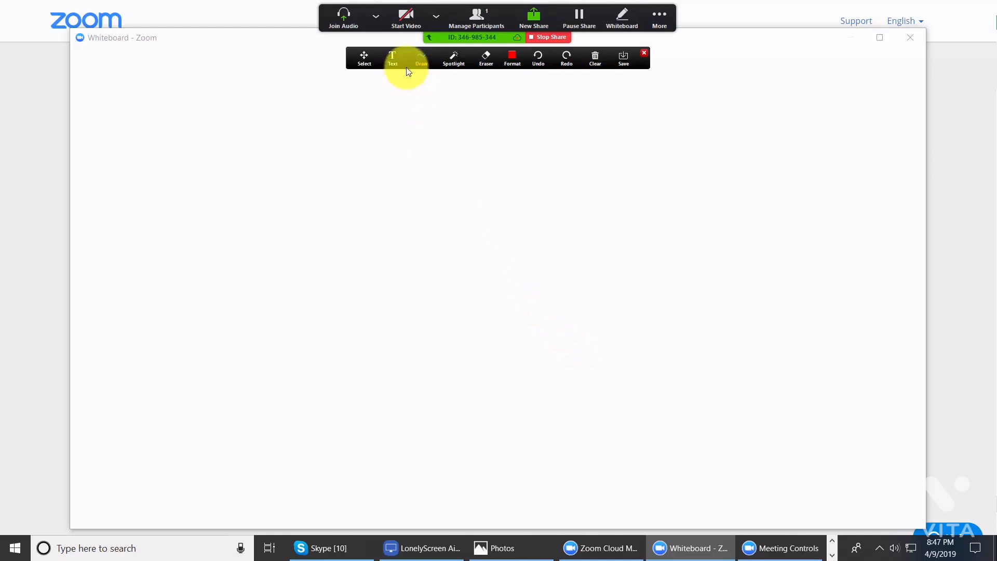
- Draw two red arrows on the whiteboard, try the spotlight and erase the shorter arrow
{"action": "left_click", "coordinate": [398, 61]}
{"action": "left_click", "coordinate": [419, 65]}
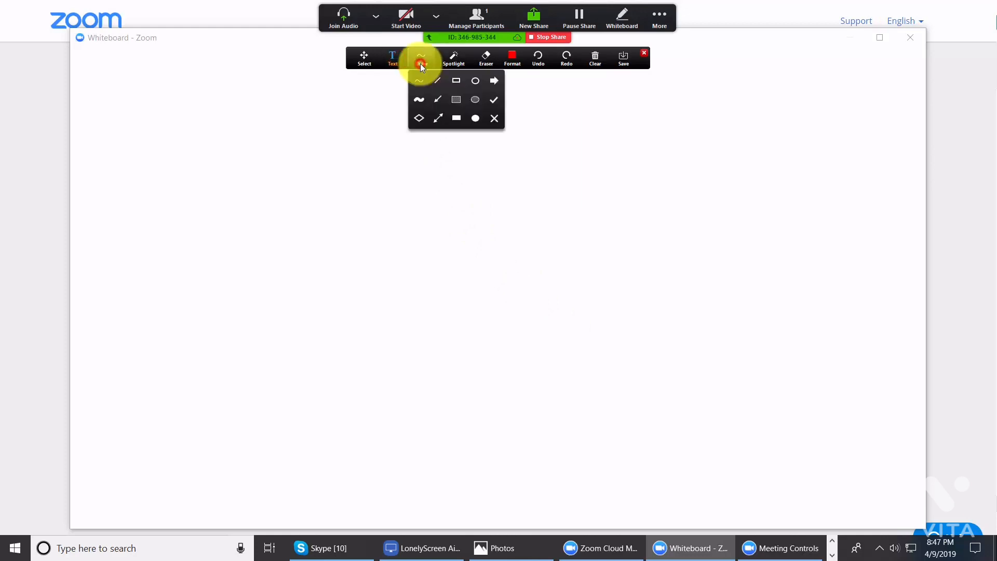
{"action": "left_click", "coordinate": [438, 100]}
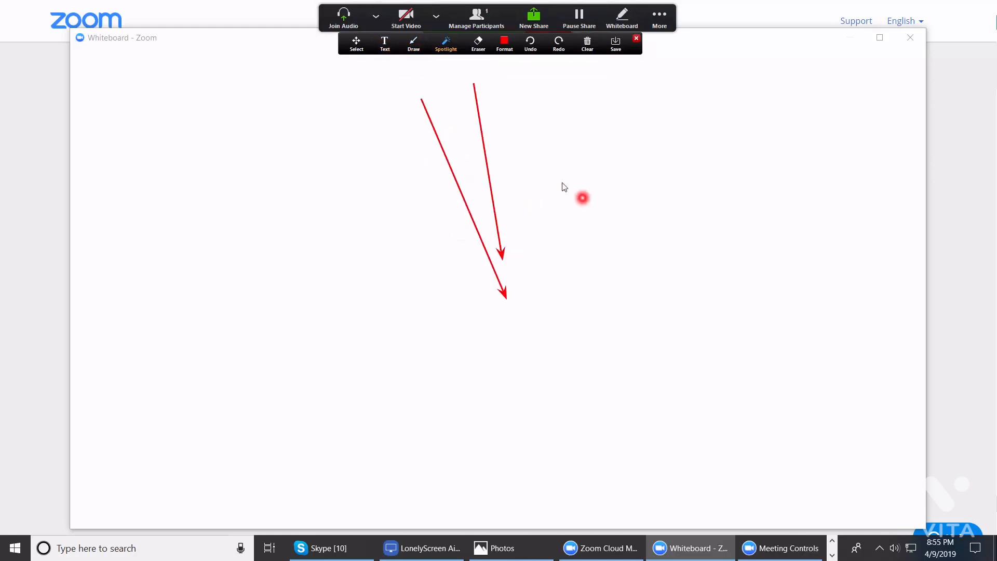
{"action": "left_click", "coordinate": [478, 43]}
{"action": "left_click", "coordinate": [475, 89]}
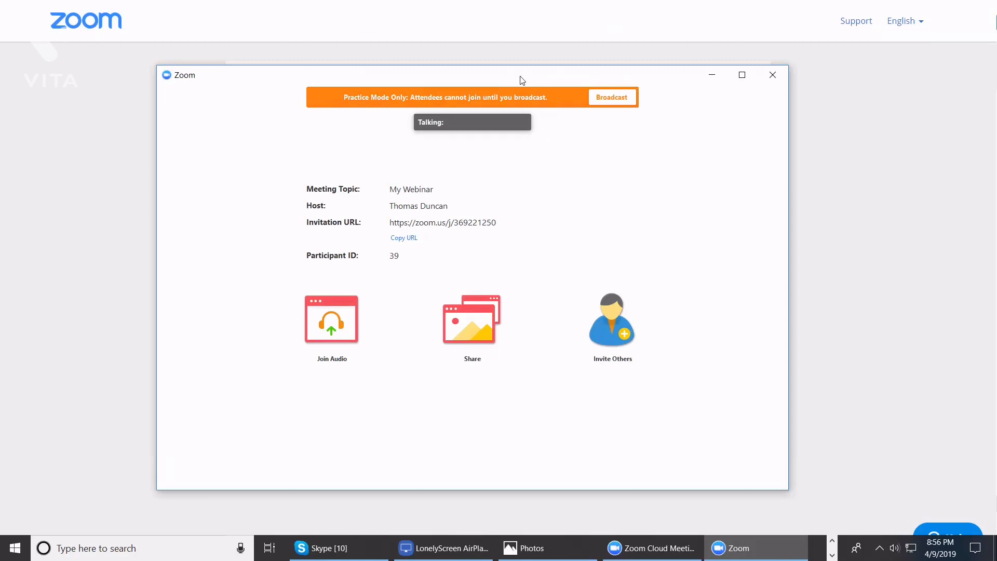
- Display the additional live streaming and invitation options for the My Webinar practice session
{"action": "mouse_move", "coordinate": [411, 489]}
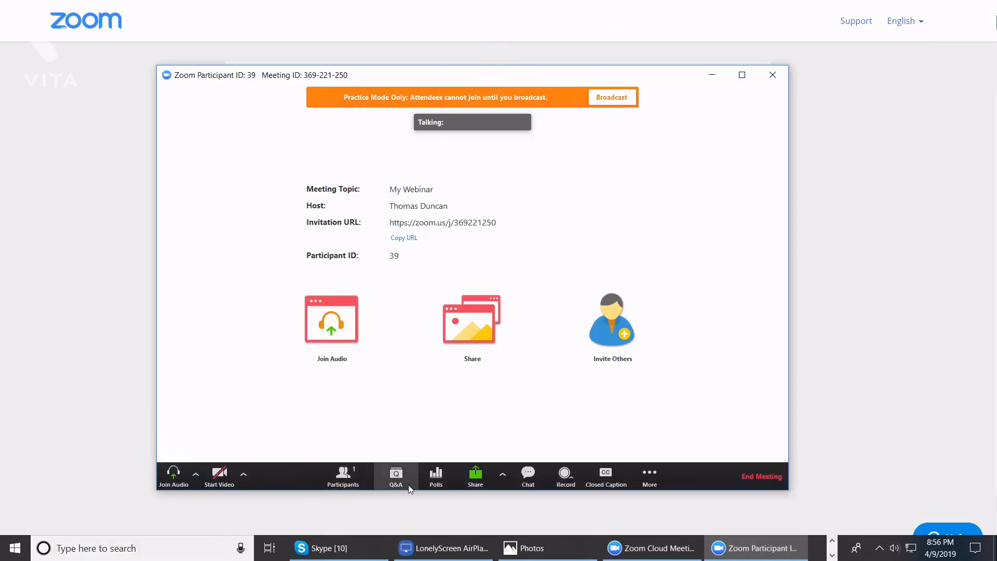
{"action": "left_click", "coordinate": [650, 476]}
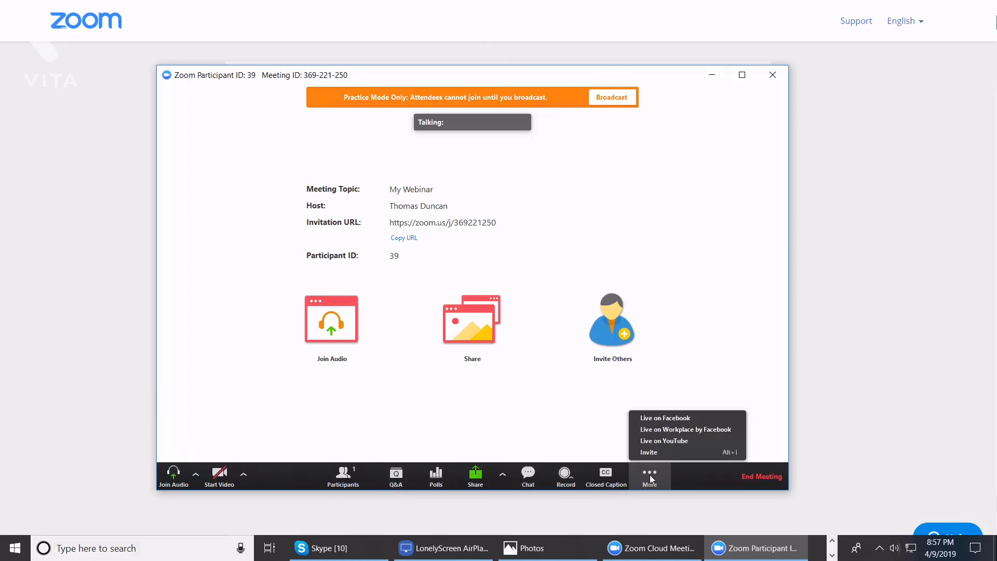